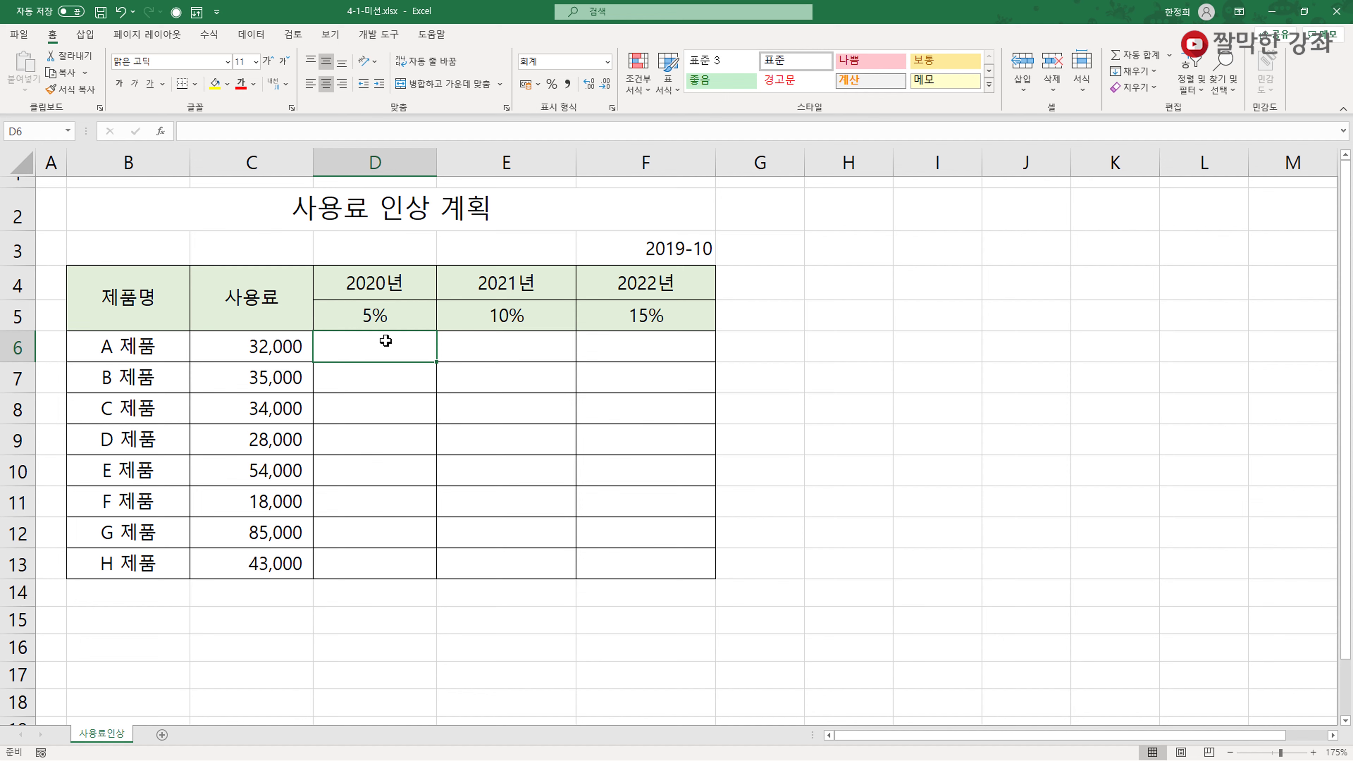
- Enter the formula =C6*(1+D5) in D6 to calculate A 제품's 2020 increased fee
text(=)
click(236, 346)
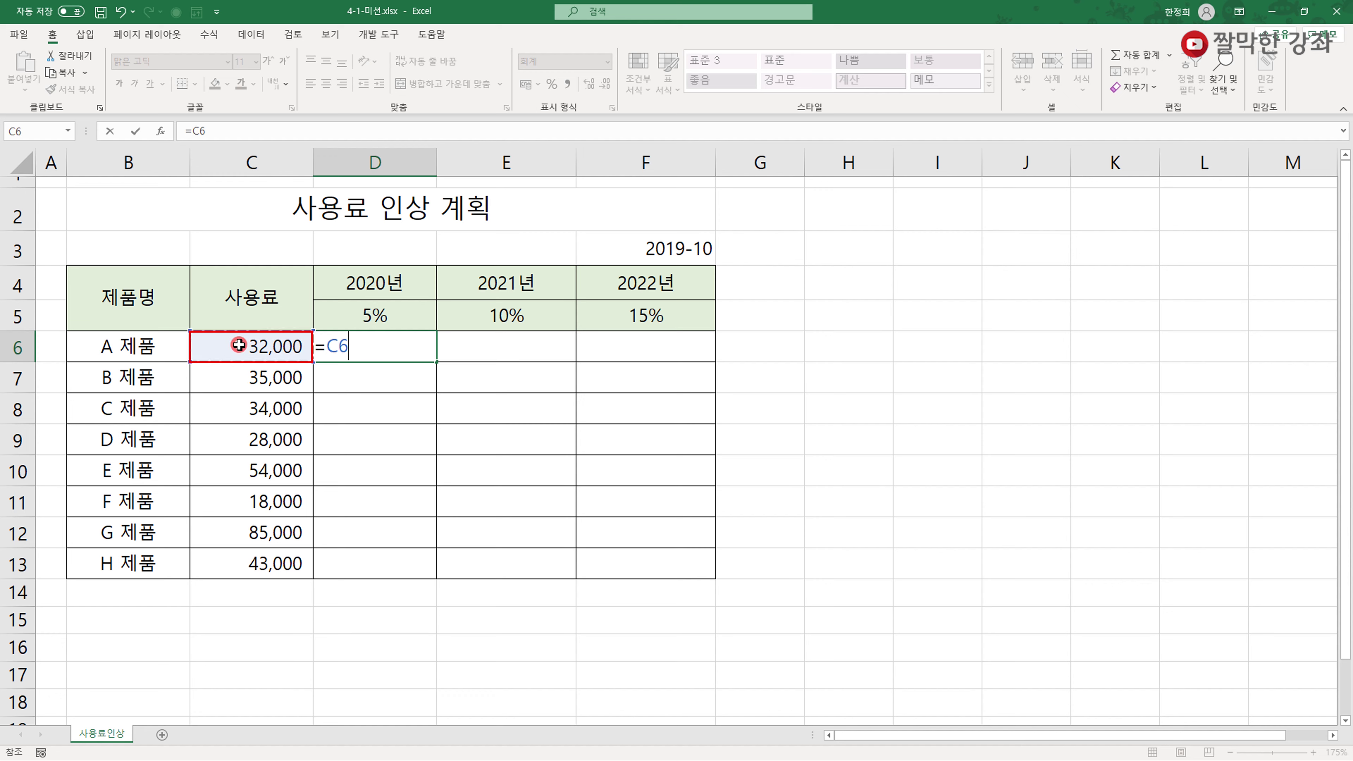
text(*)
text(1)
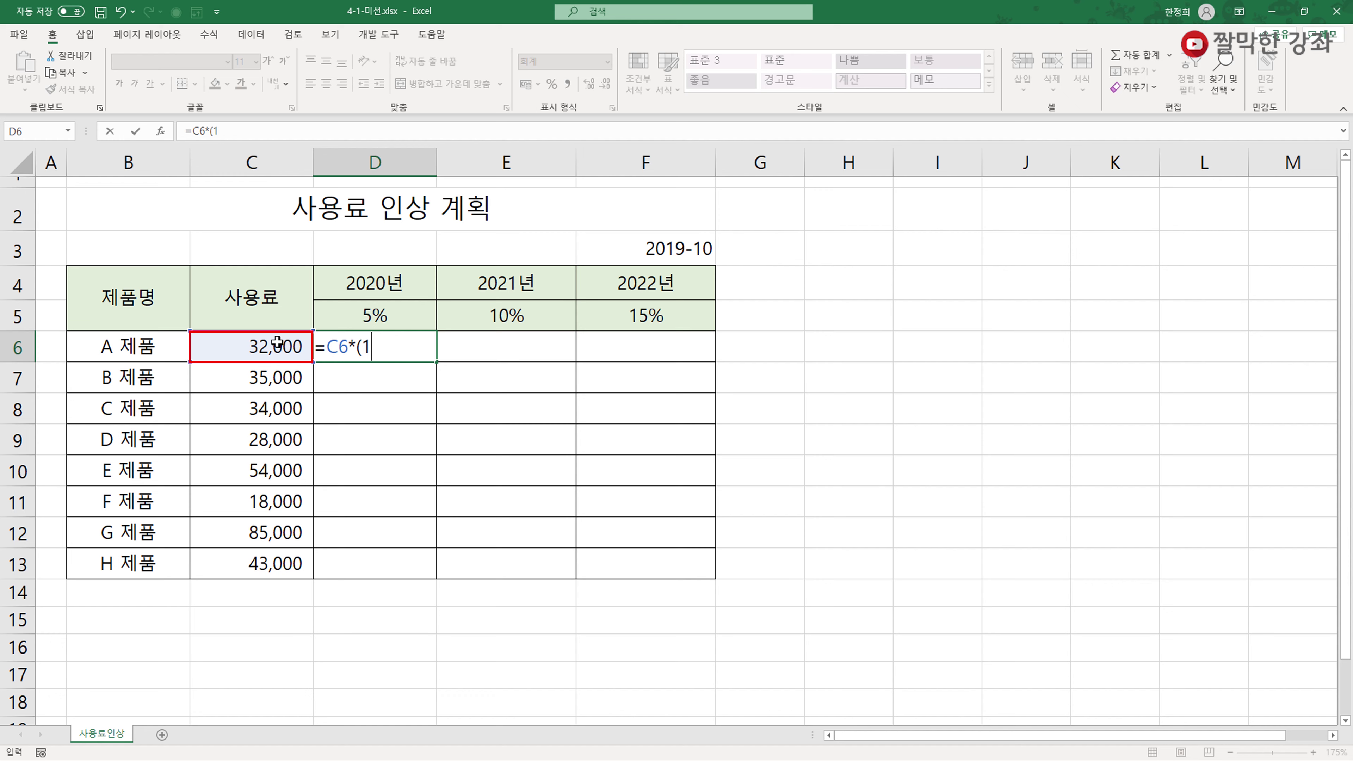
text(+)
click(372, 320)
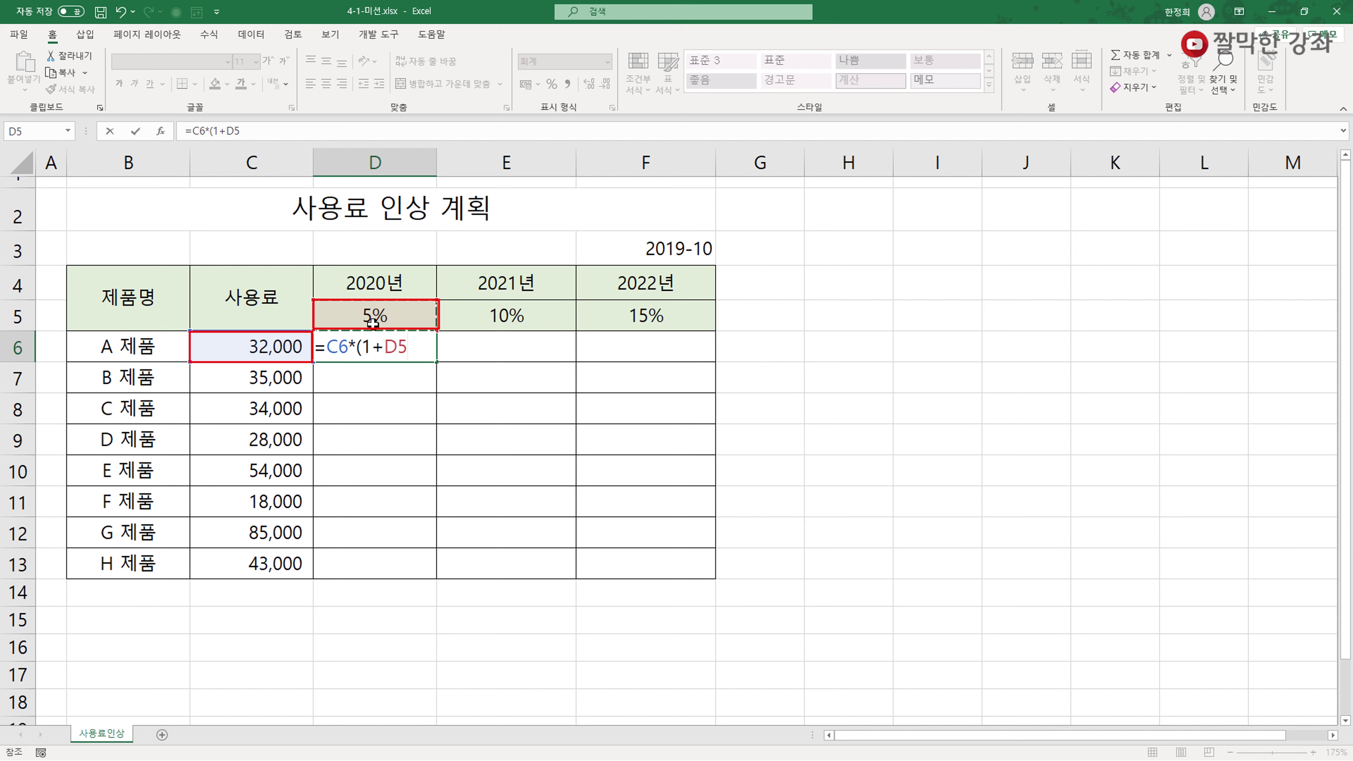
text())
key(Return)
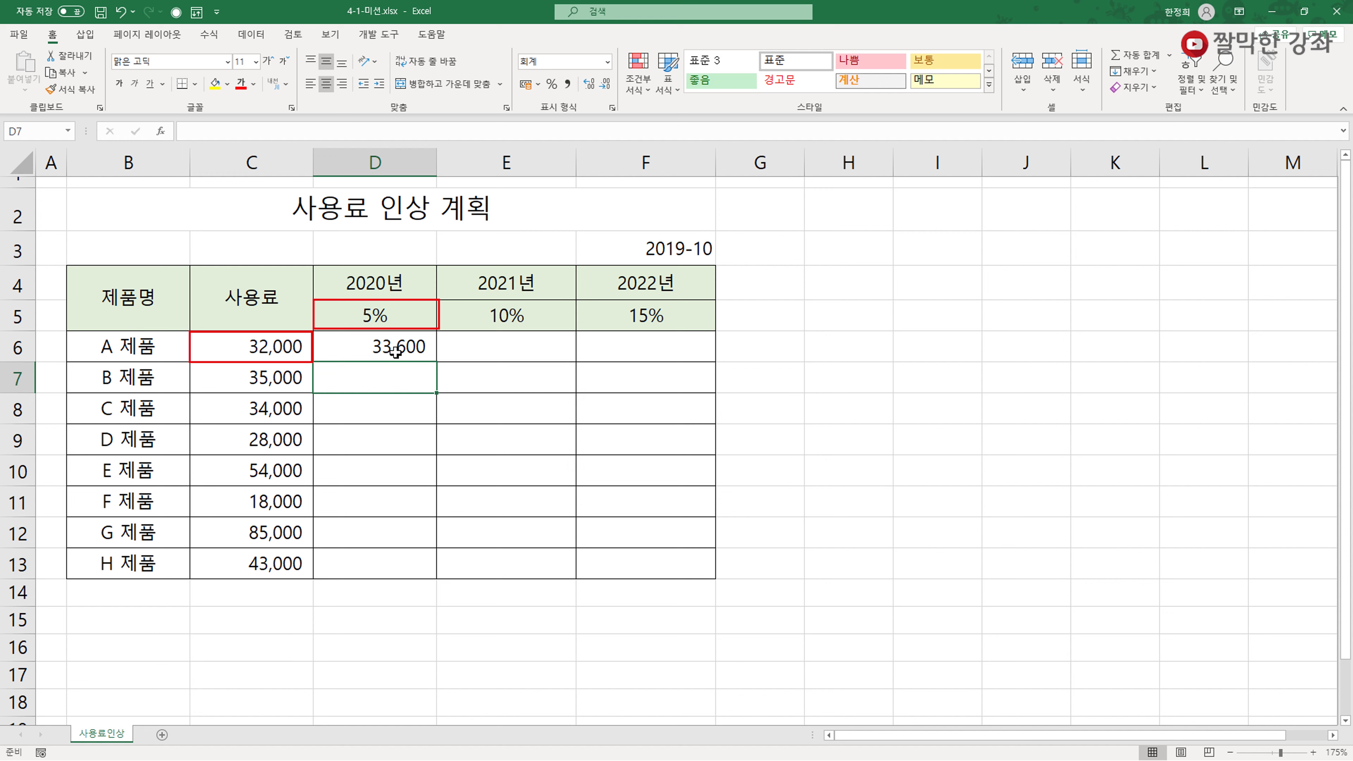
- Enter the test formula =1+5% in the empty cell H6 outside the table and select that cell
click(824, 356)
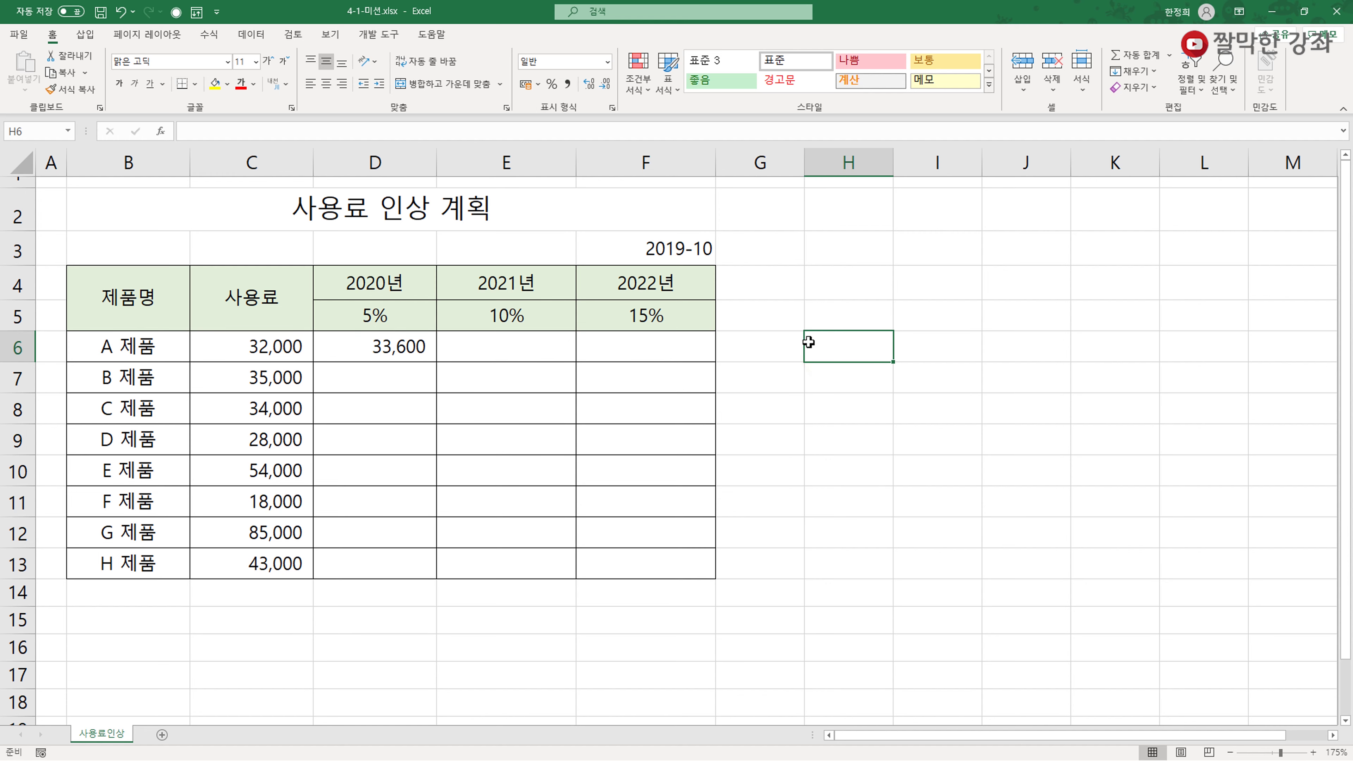
text(=1+)
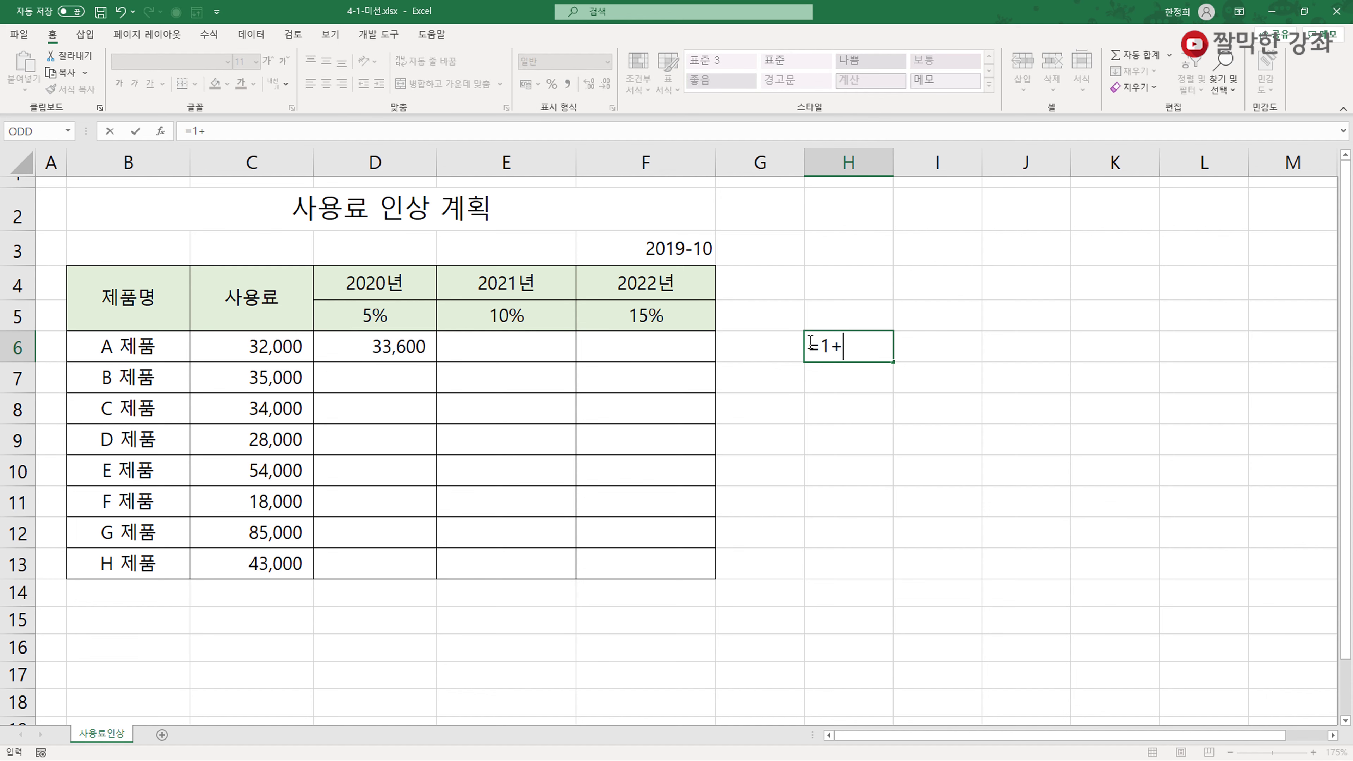
text(5%)
key(Return)
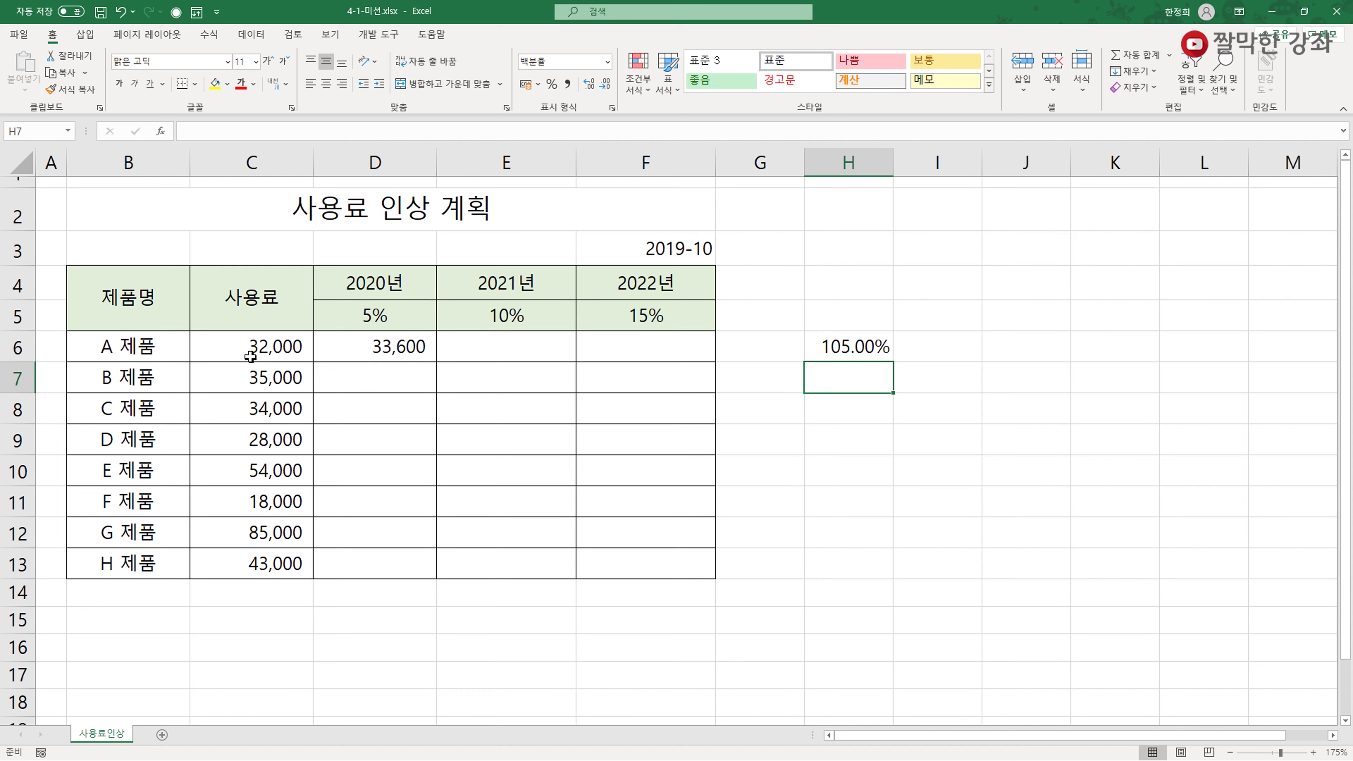
click(862, 347)
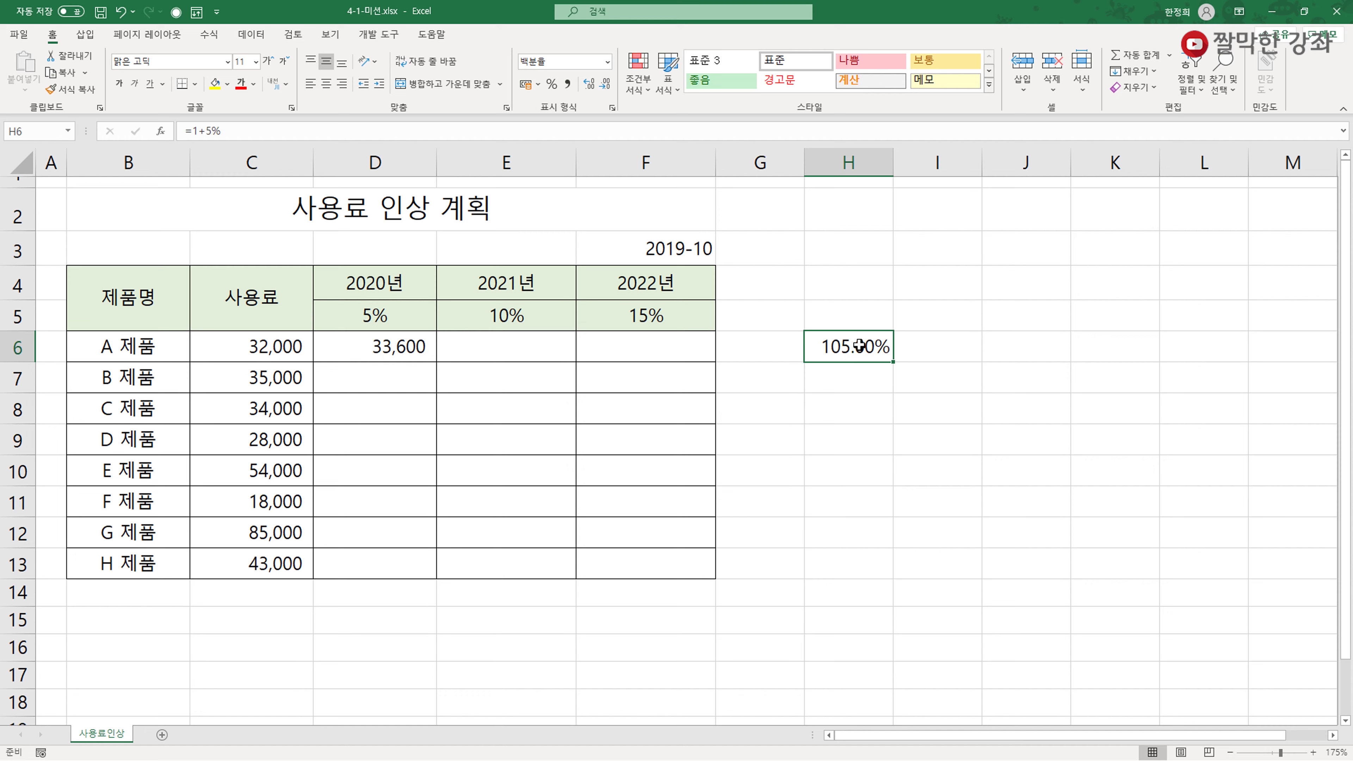
- Check the formula in D6 and fill it down through D13
double_click(362, 349)
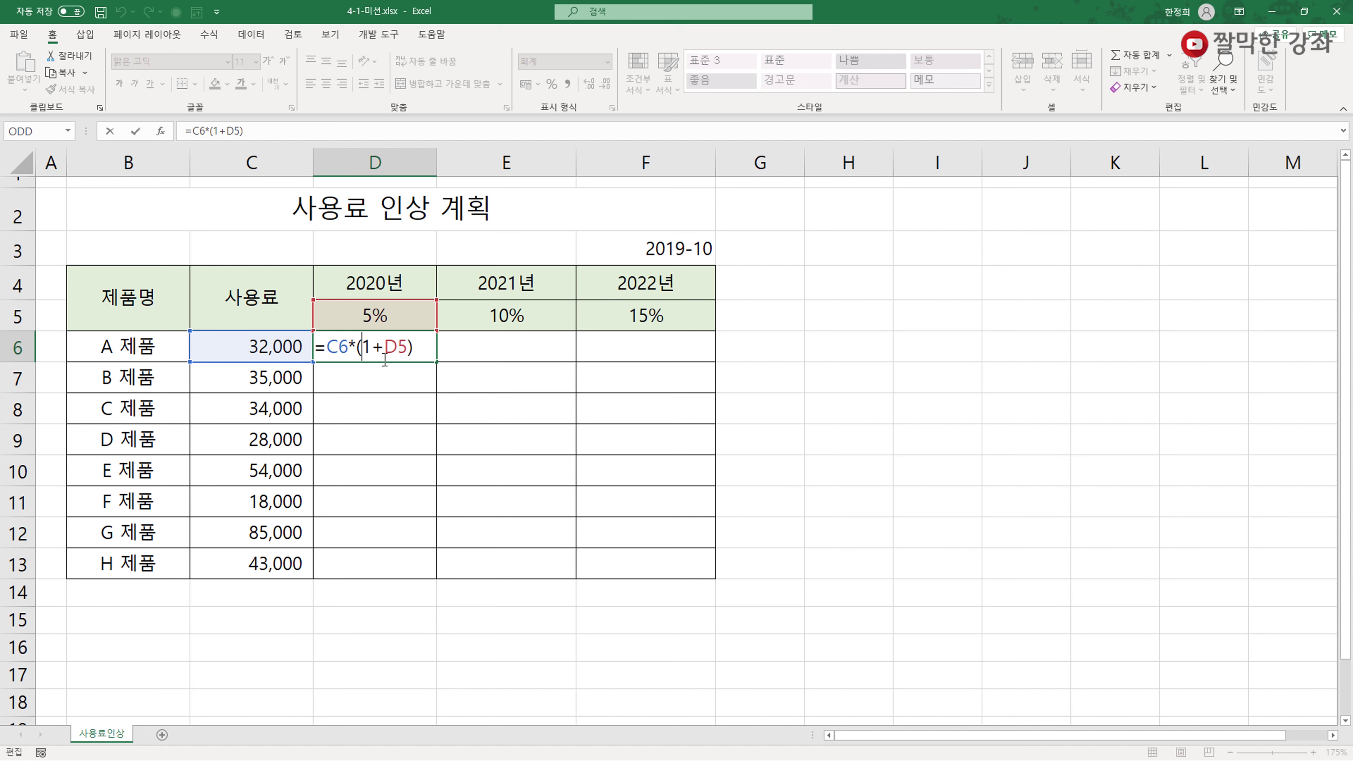
key(ctrl+Return)
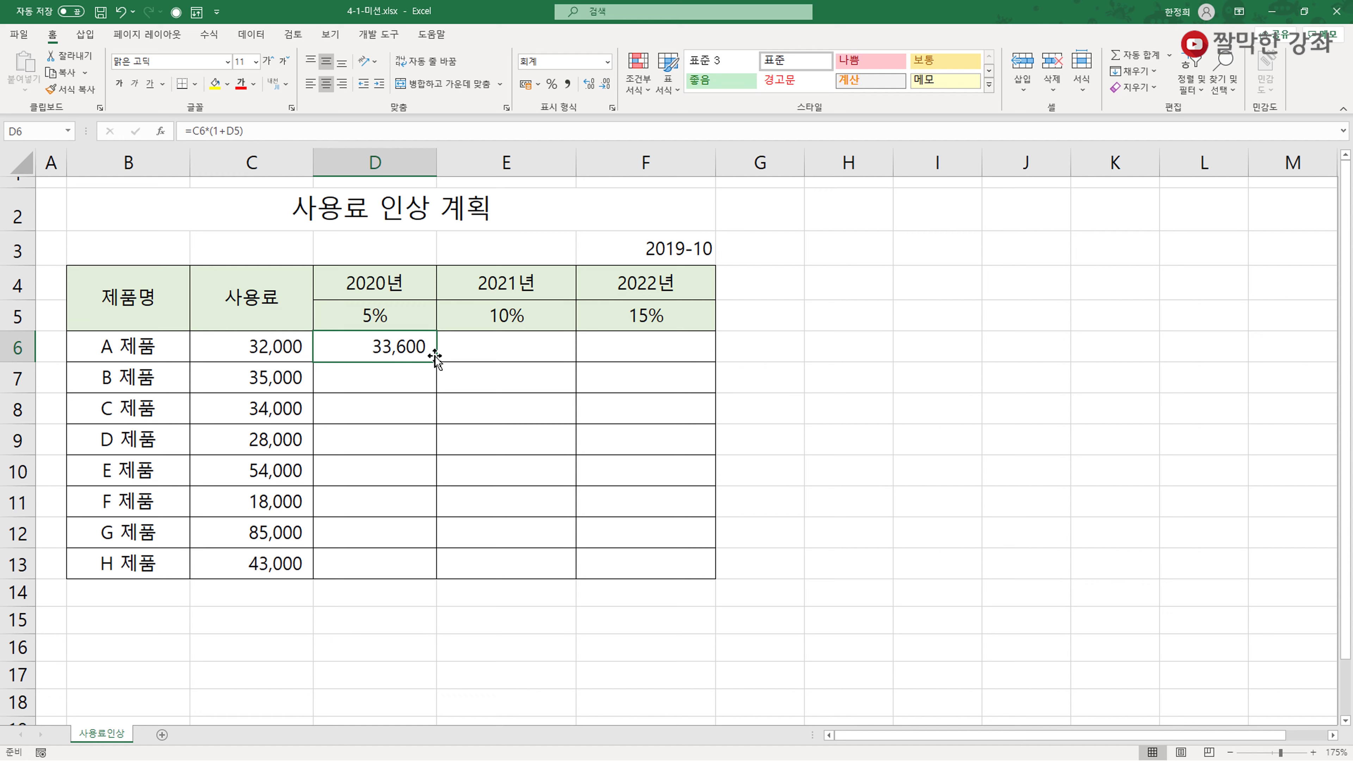
drag(436, 362, 440, 587)
- Examine the cell references in the formulas of D6, D7 and D8 in the 2020 column
click(387, 376)
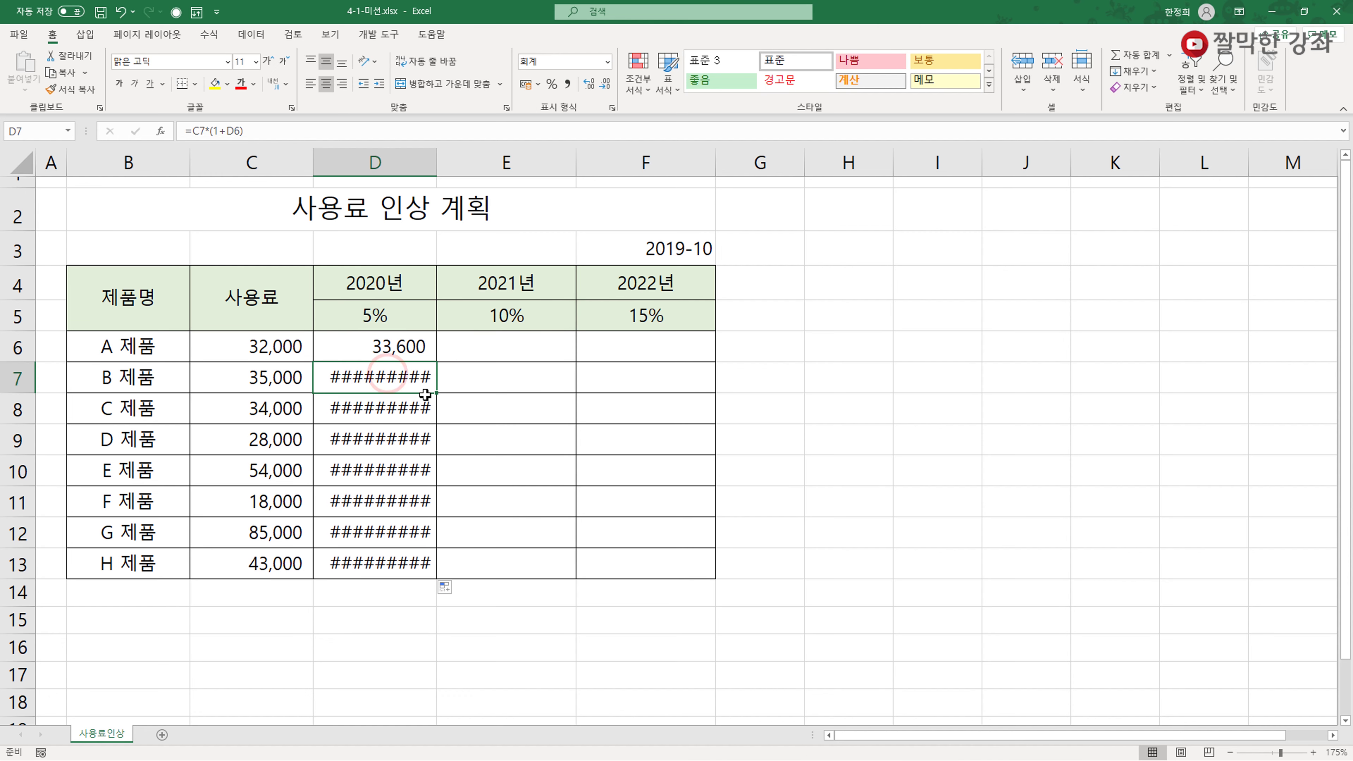
double_click(399, 381)
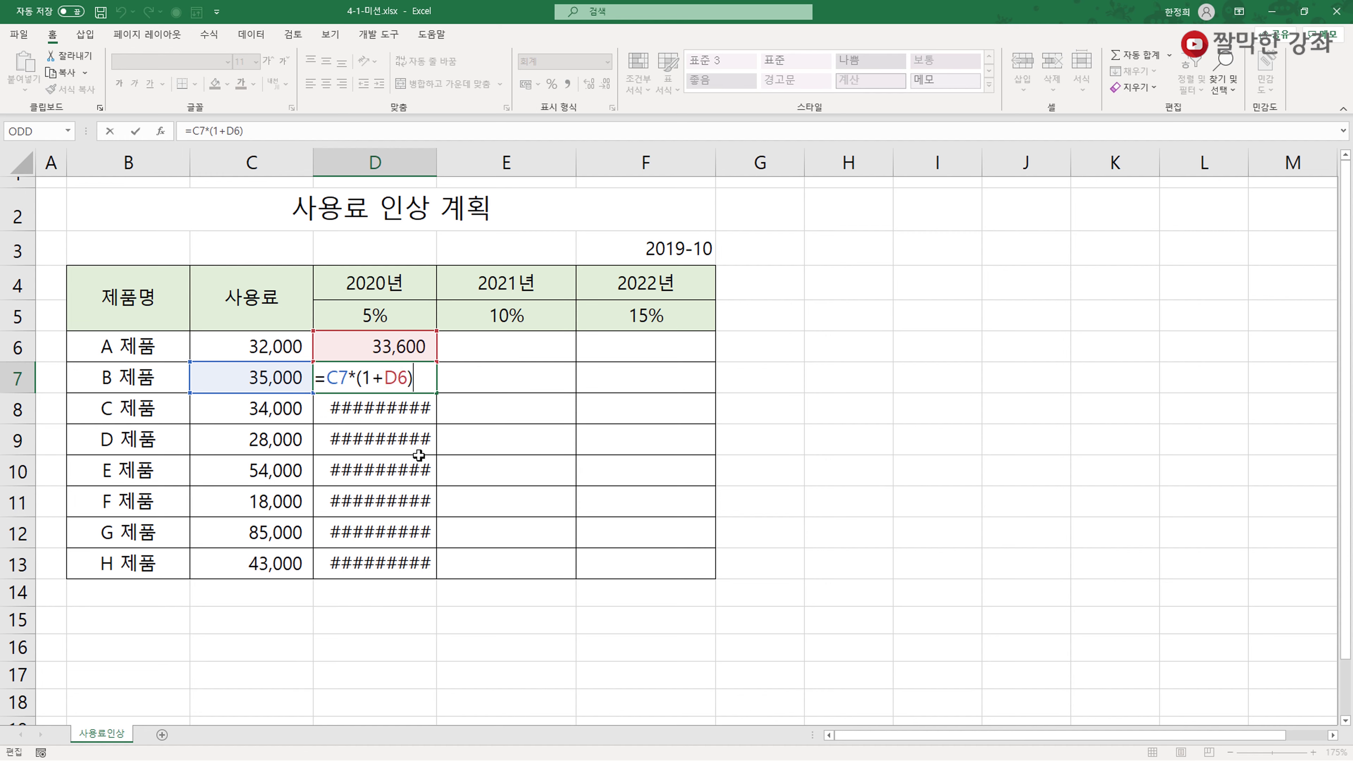
click(397, 350)
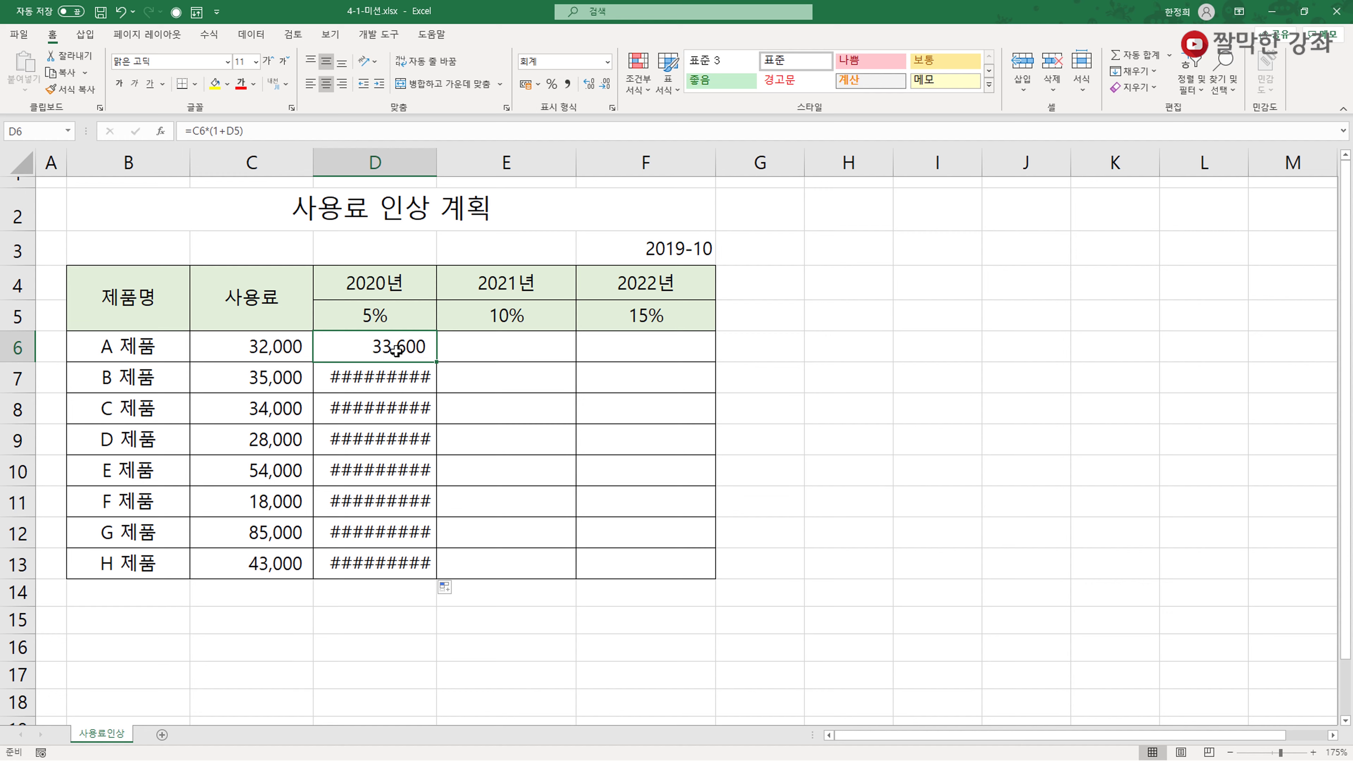
double_click(396, 351)
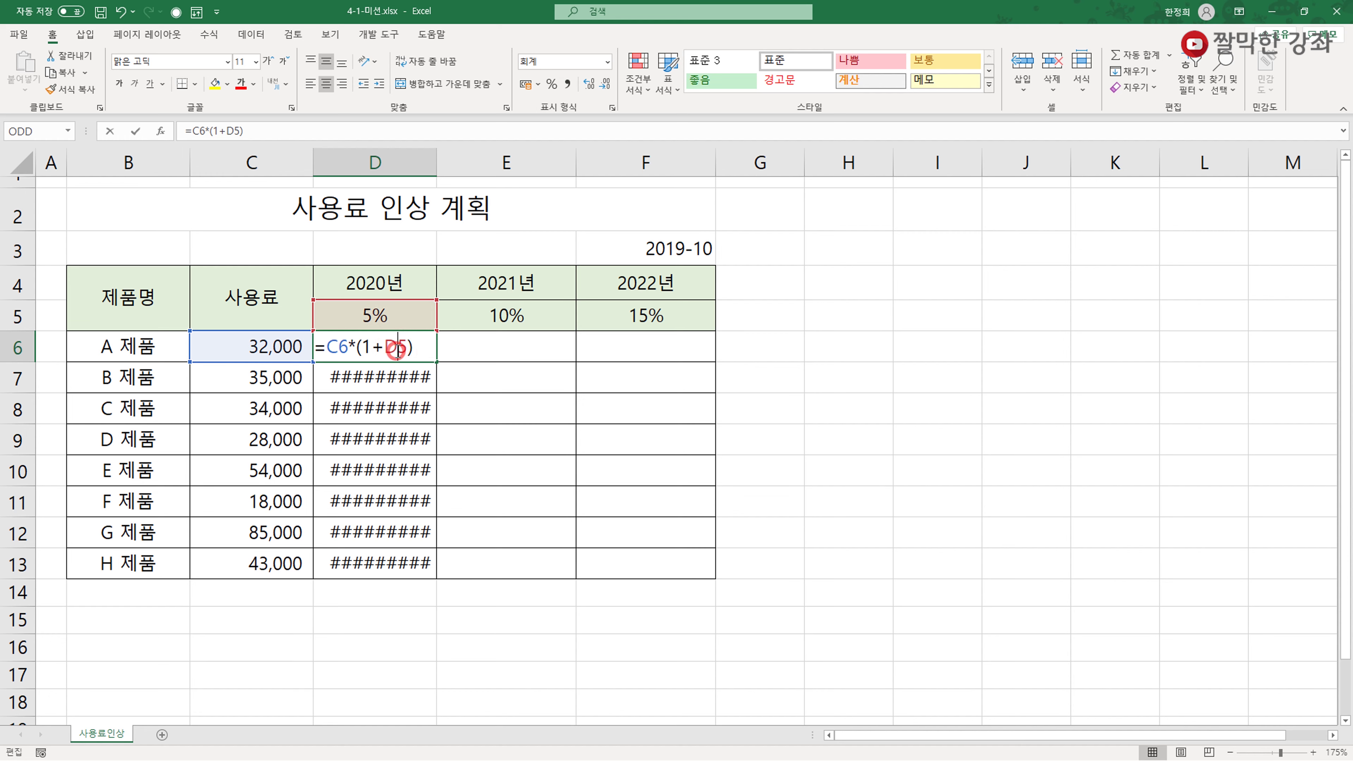
click(425, 349)
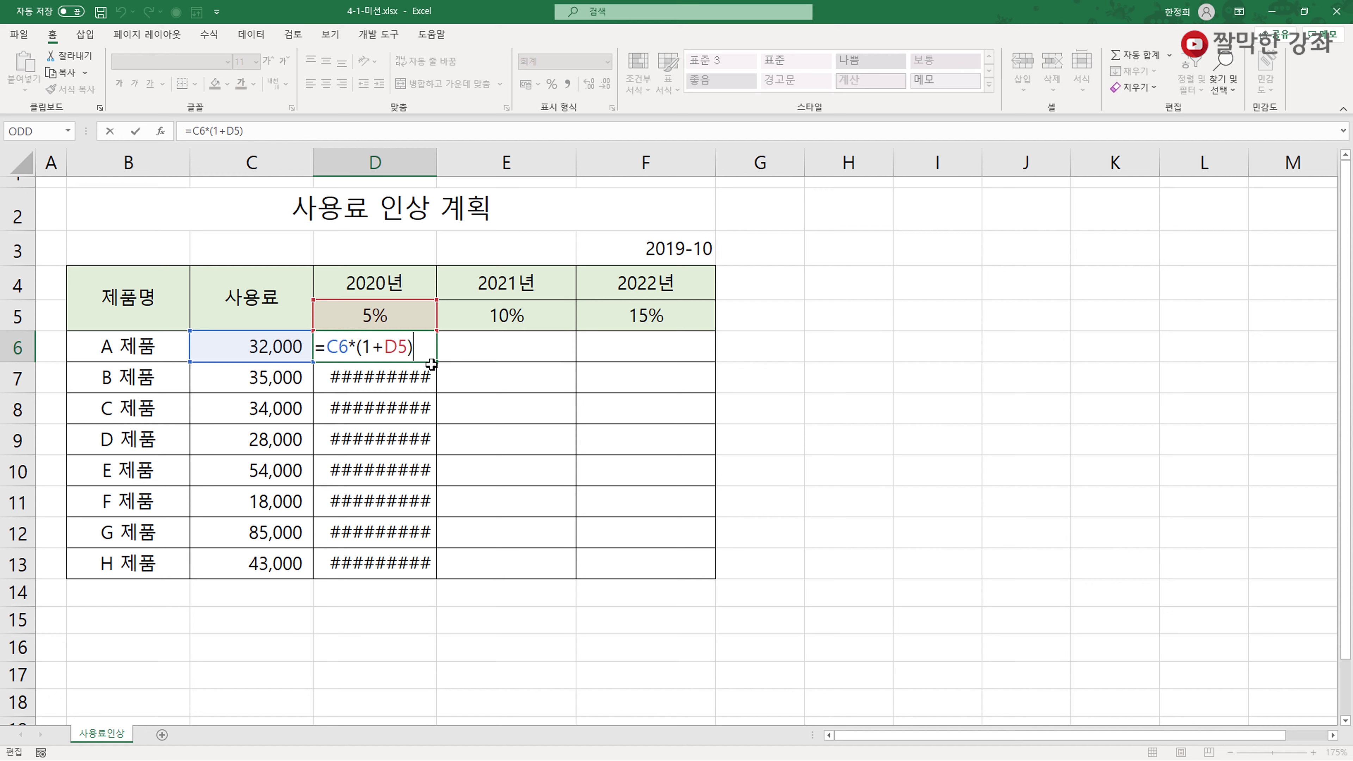
key(ctrl+Return)
click(407, 378)
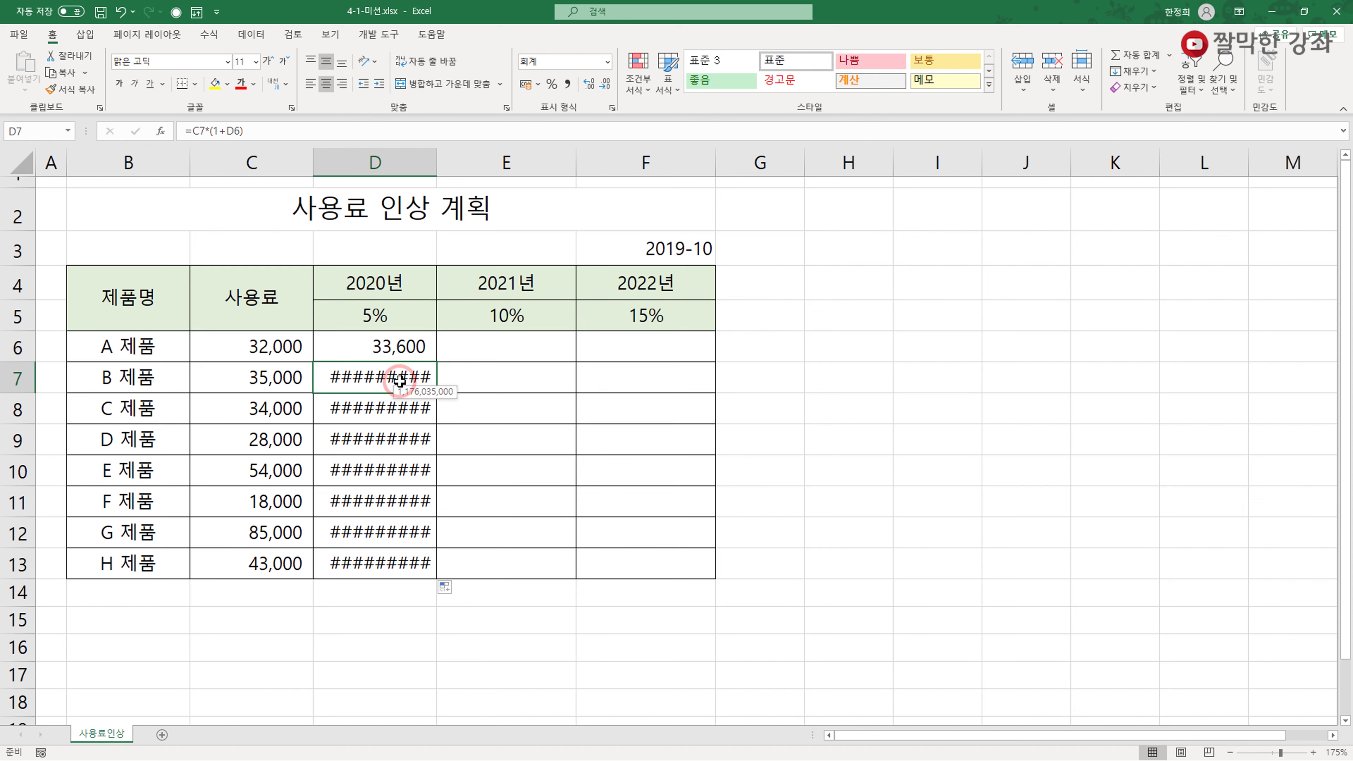
double_click(406, 378)
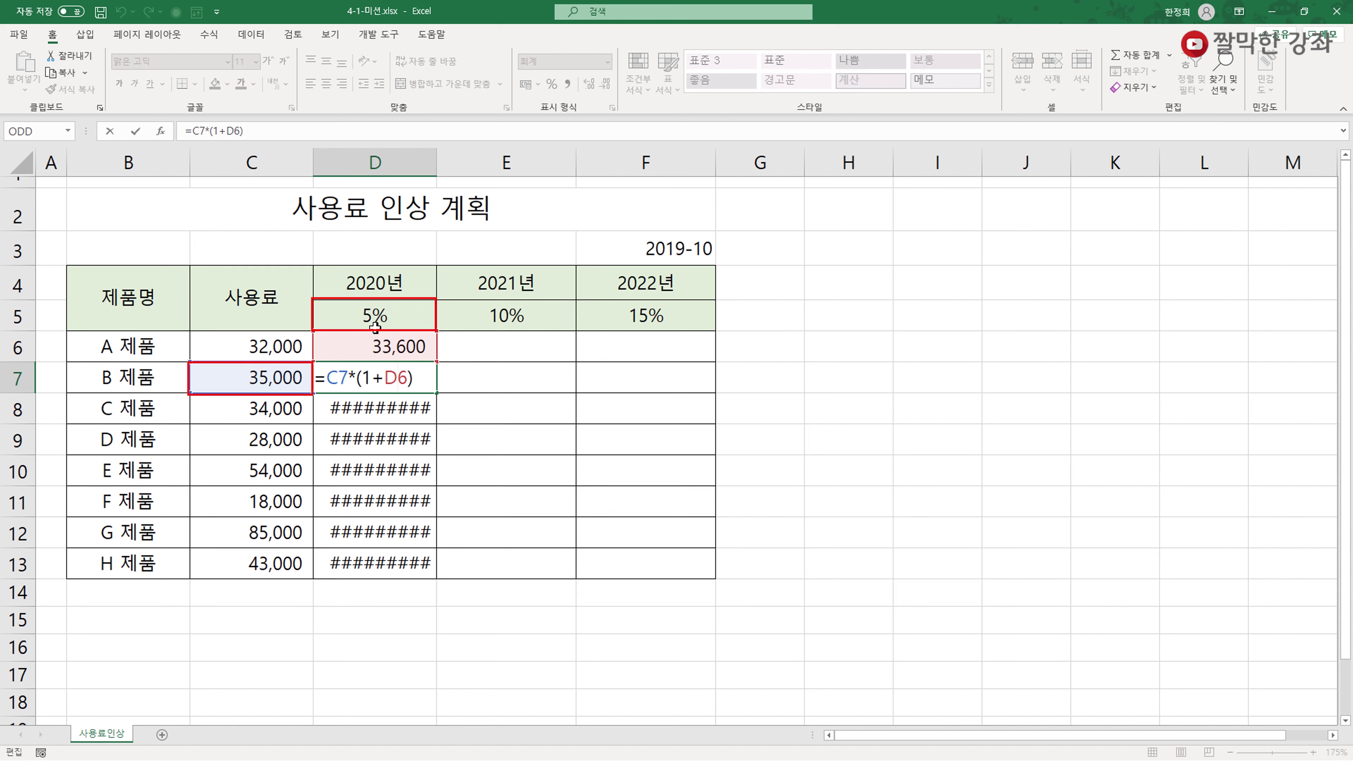
key(Return)
double_click(395, 408)
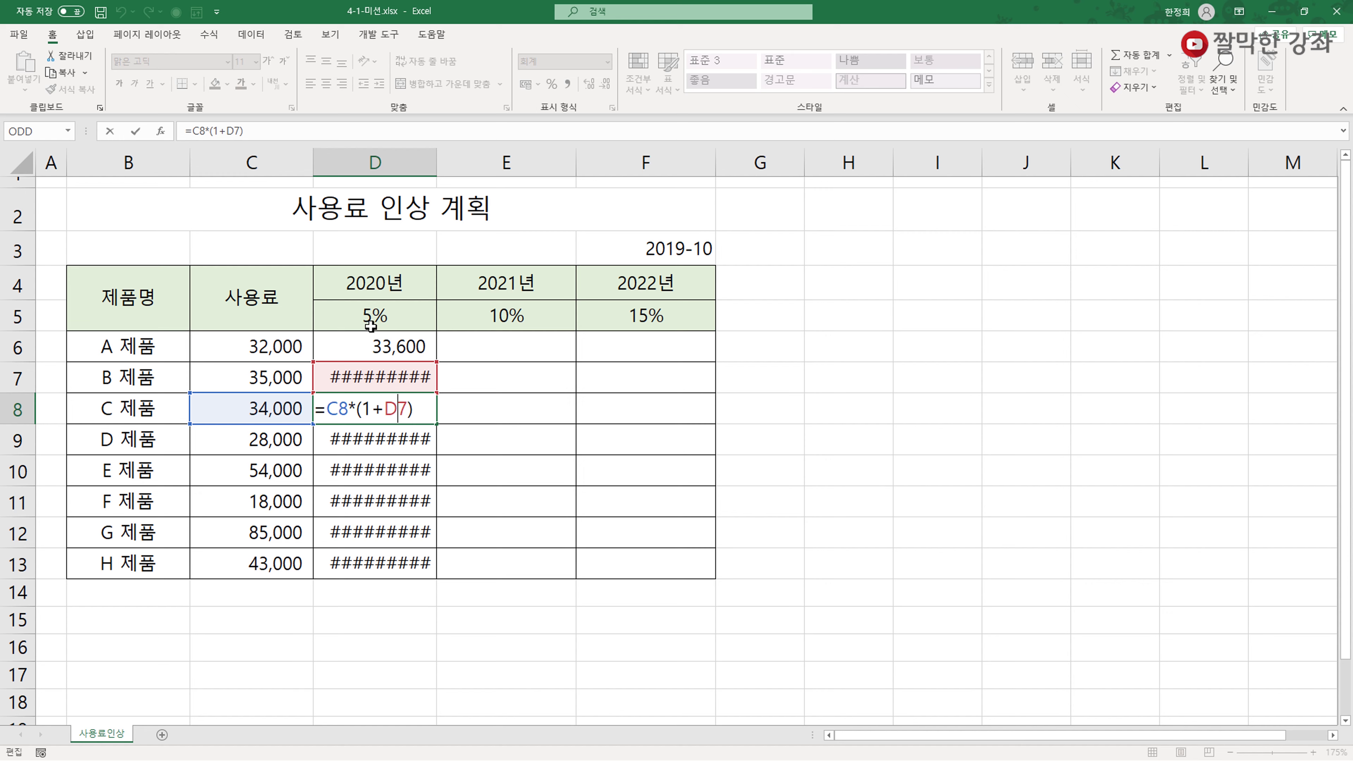
key(ctrl+Return)
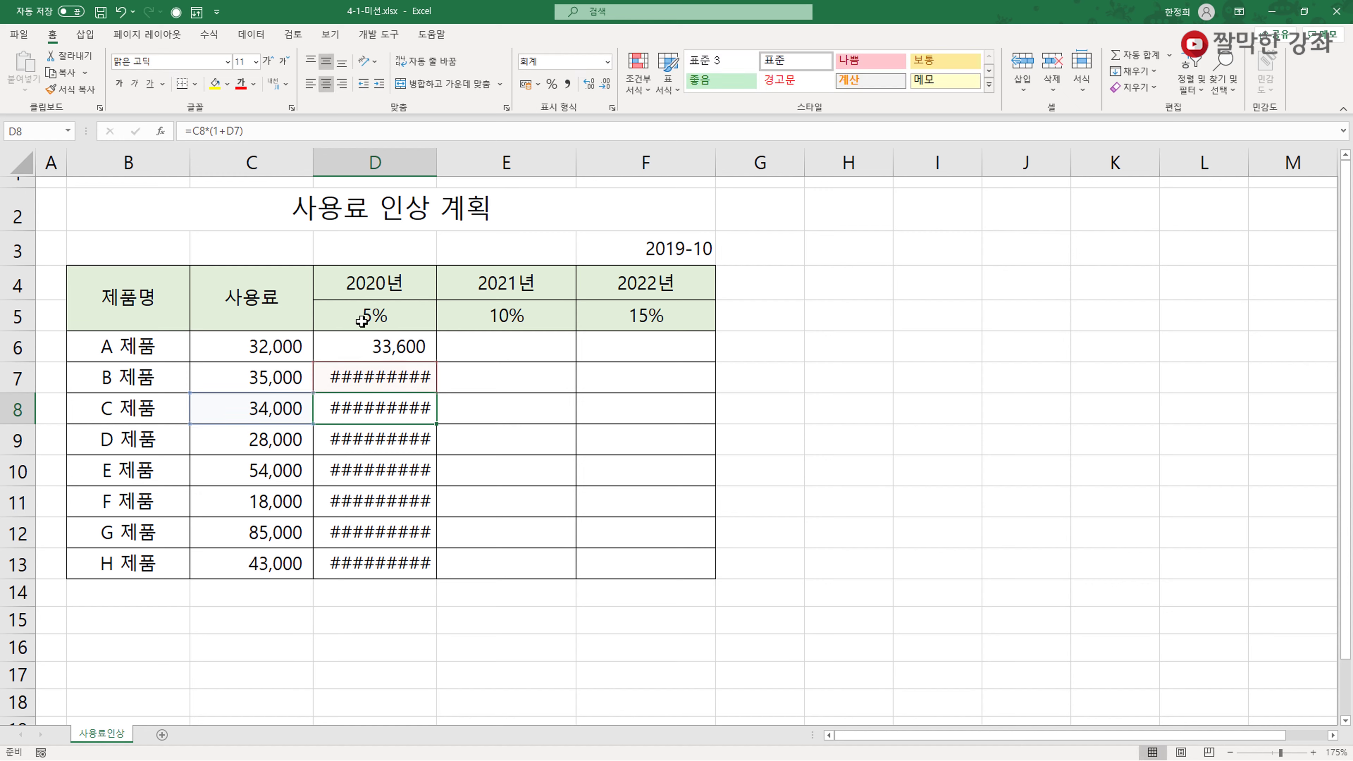
- Make the rate reference in D6 absolute, giving =C6*(1+$D$5), and fill the formula down through D13
double_click(415, 345)
click(394, 348)
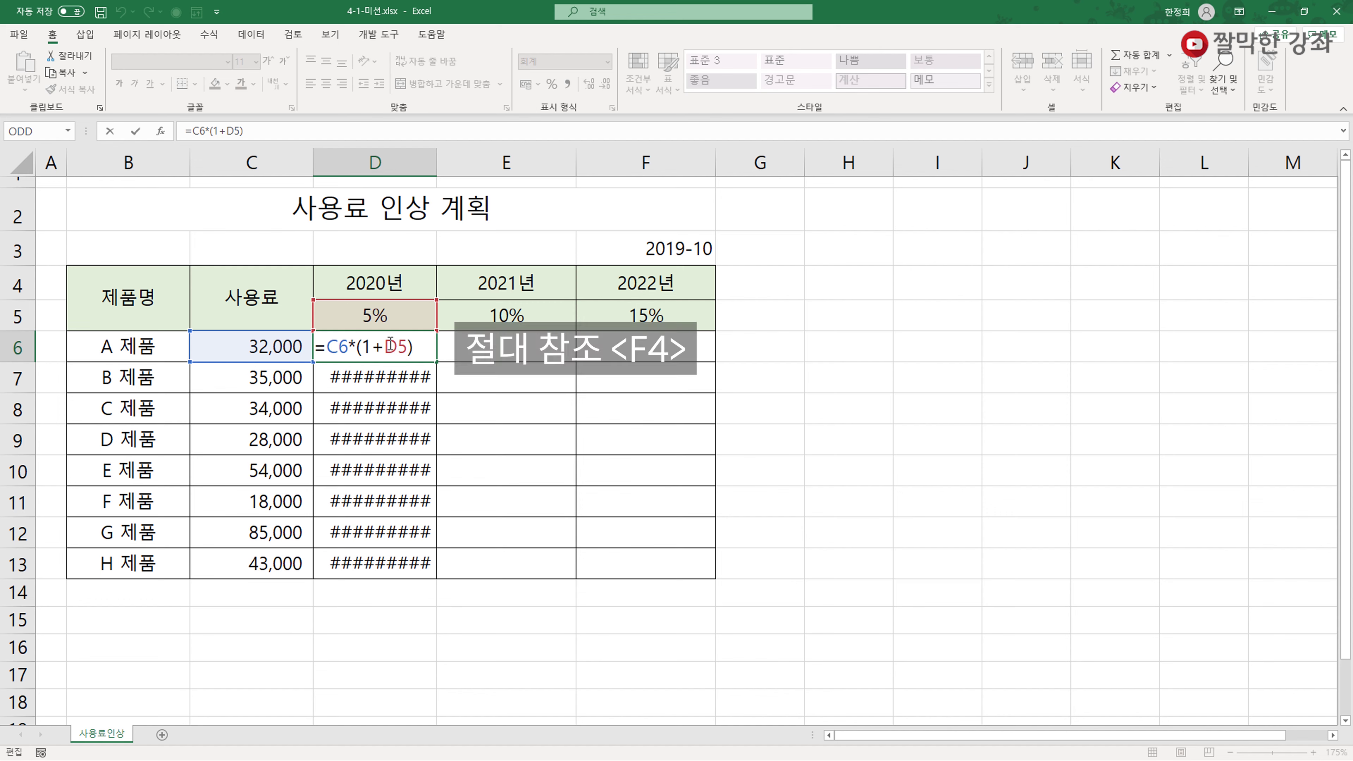
key(F4)
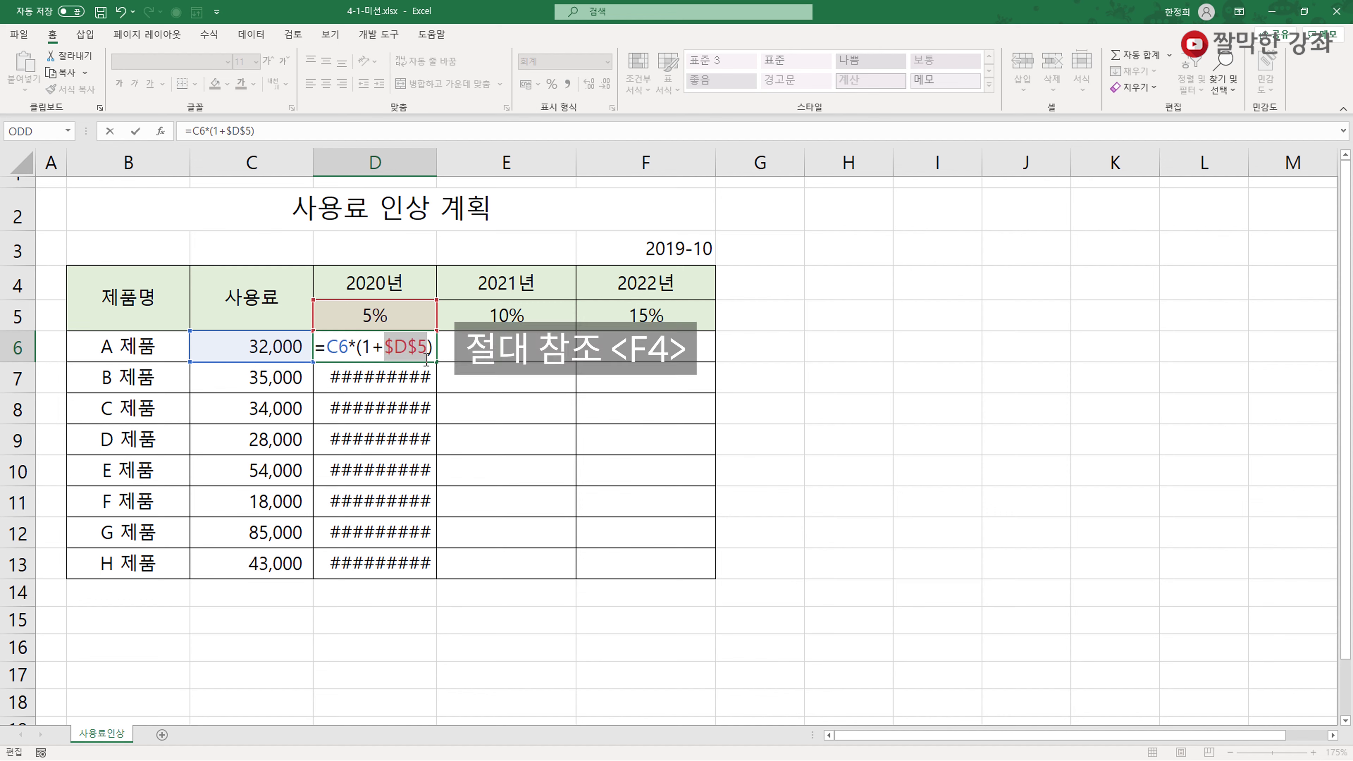
key(Return)
click(429, 352)
drag(437, 362, 443, 566)
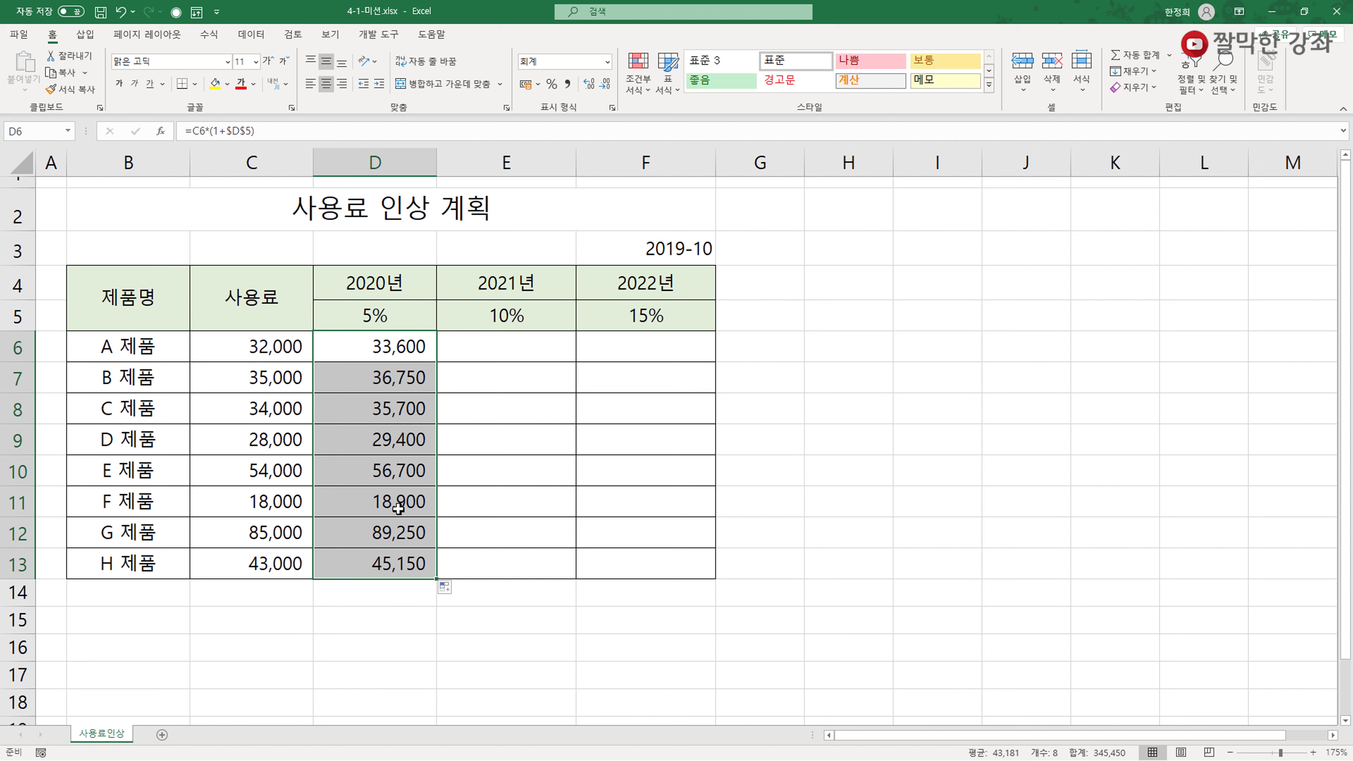
- Fill the 2020 column formulas across the 2021 and 2022 columns through F13 and check the references in E6
drag(443, 580, 669, 563)
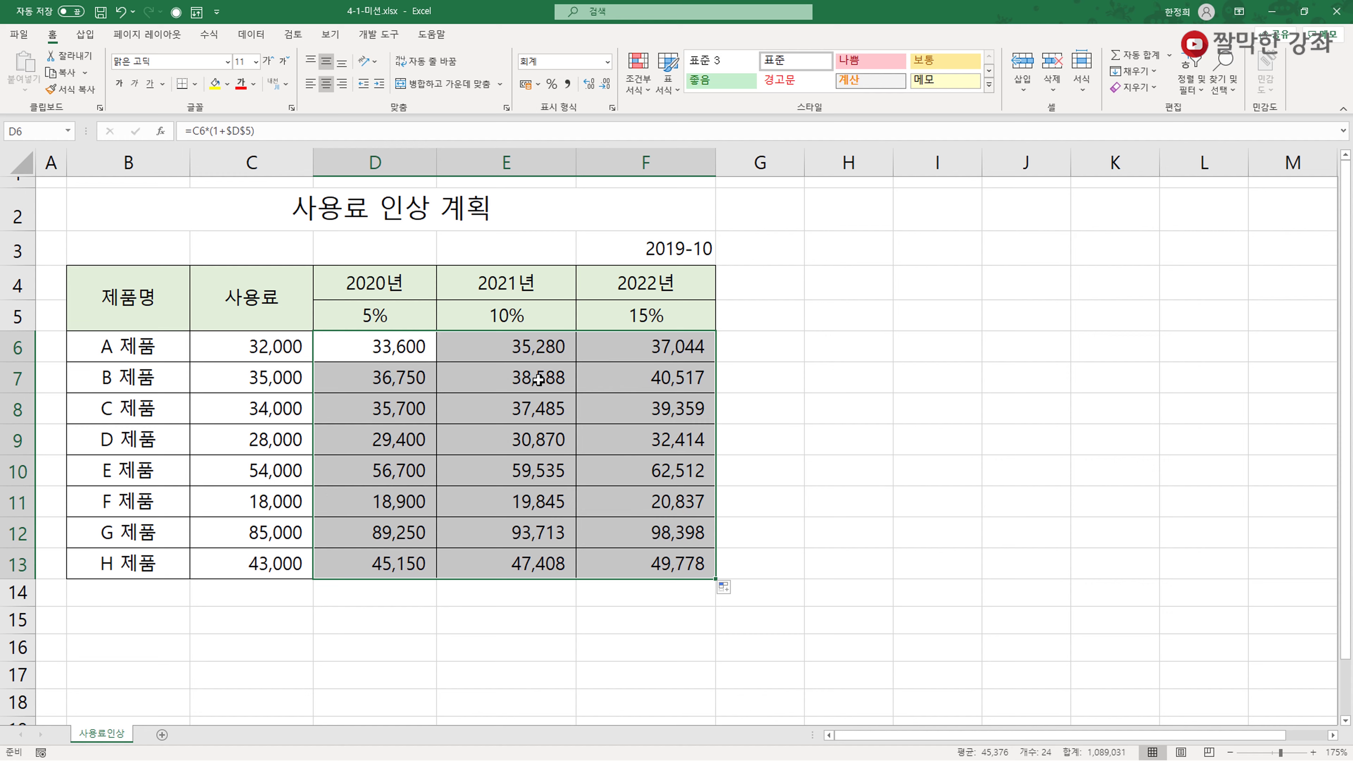
double_click(533, 356)
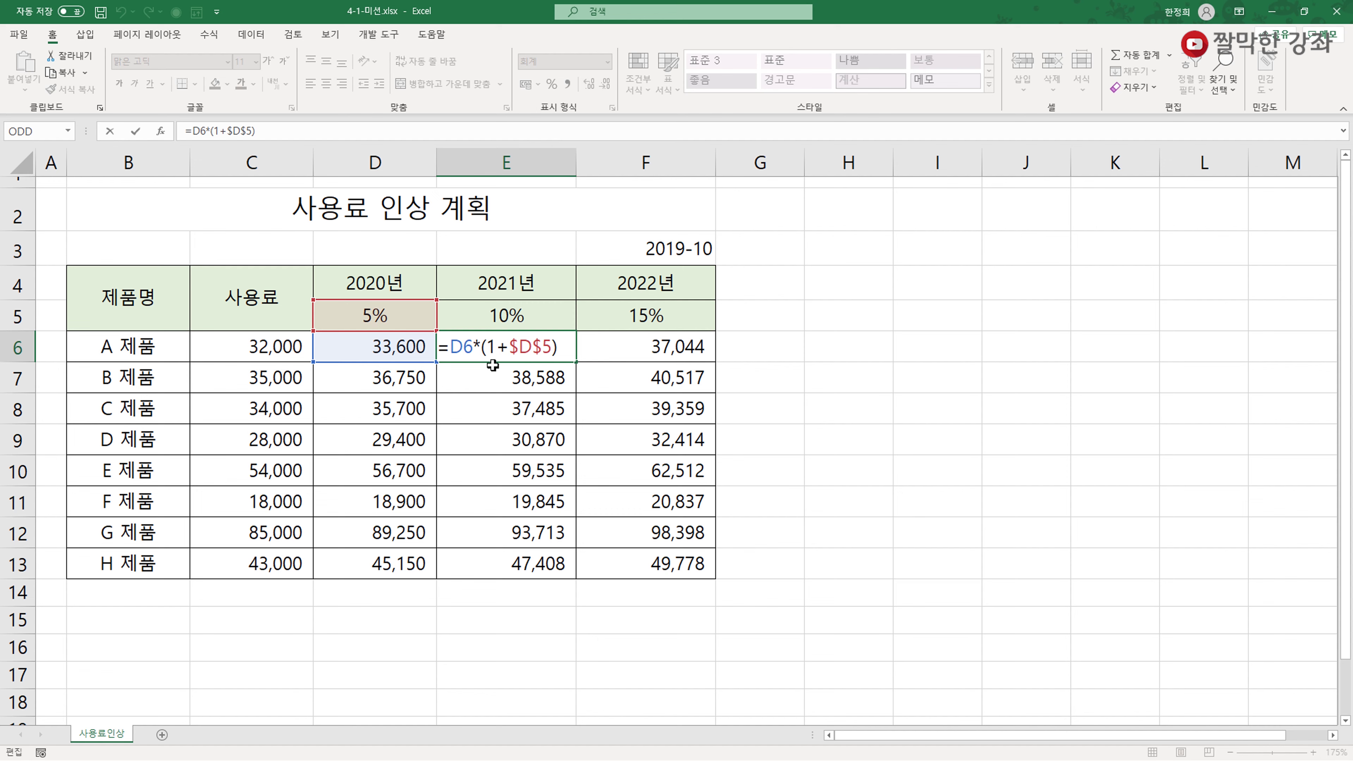
key(ctrl+Return)
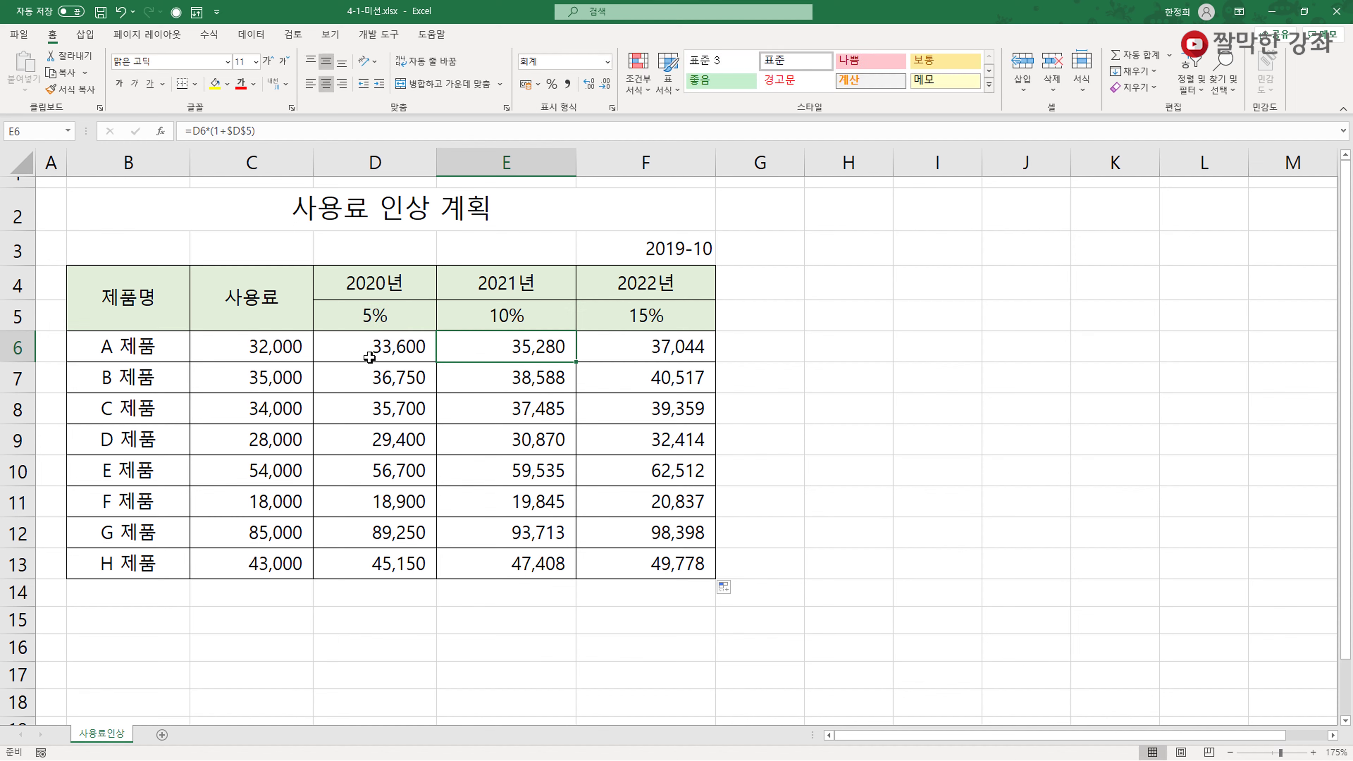
- Change D6's formula to the mixed references =$C6*(1+D$5) and fill it over the whole range D6:F13
double_click(380, 347)
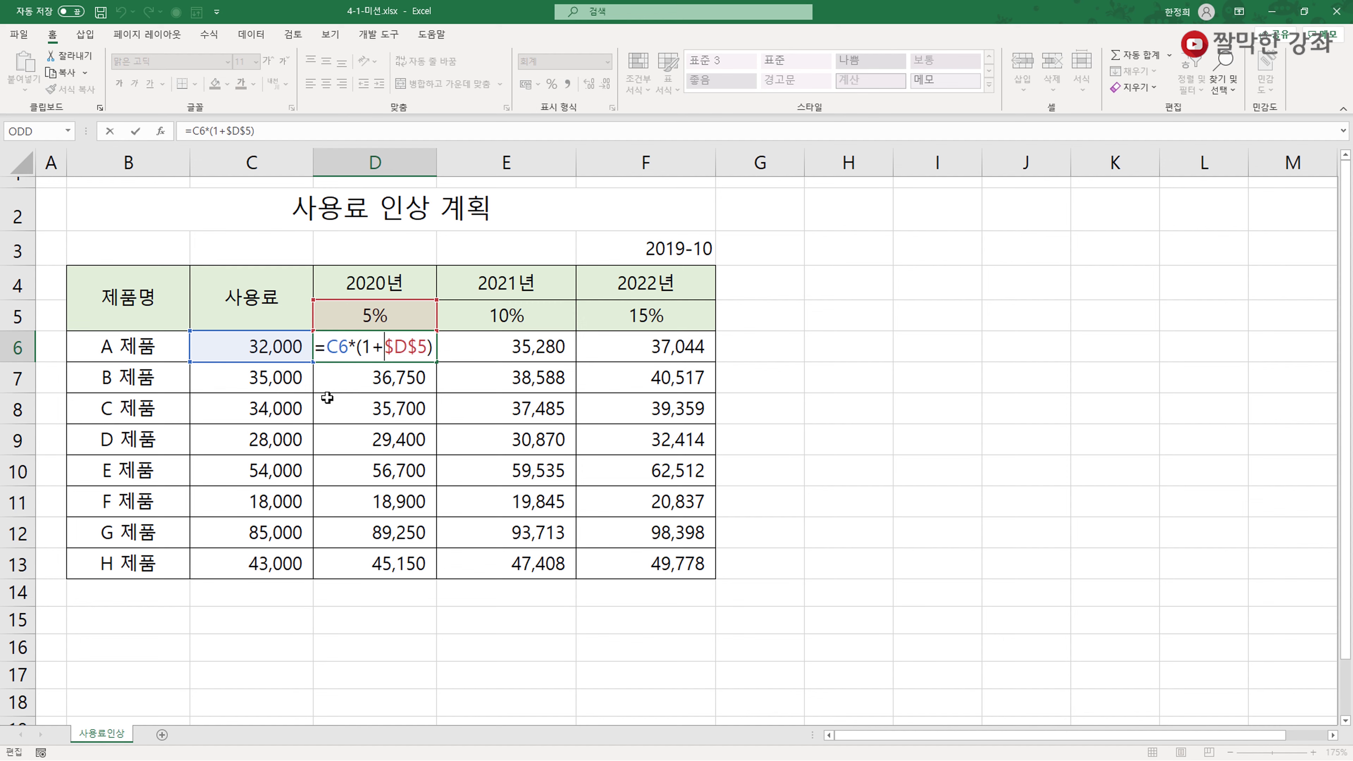
click(339, 349)
key(F4)
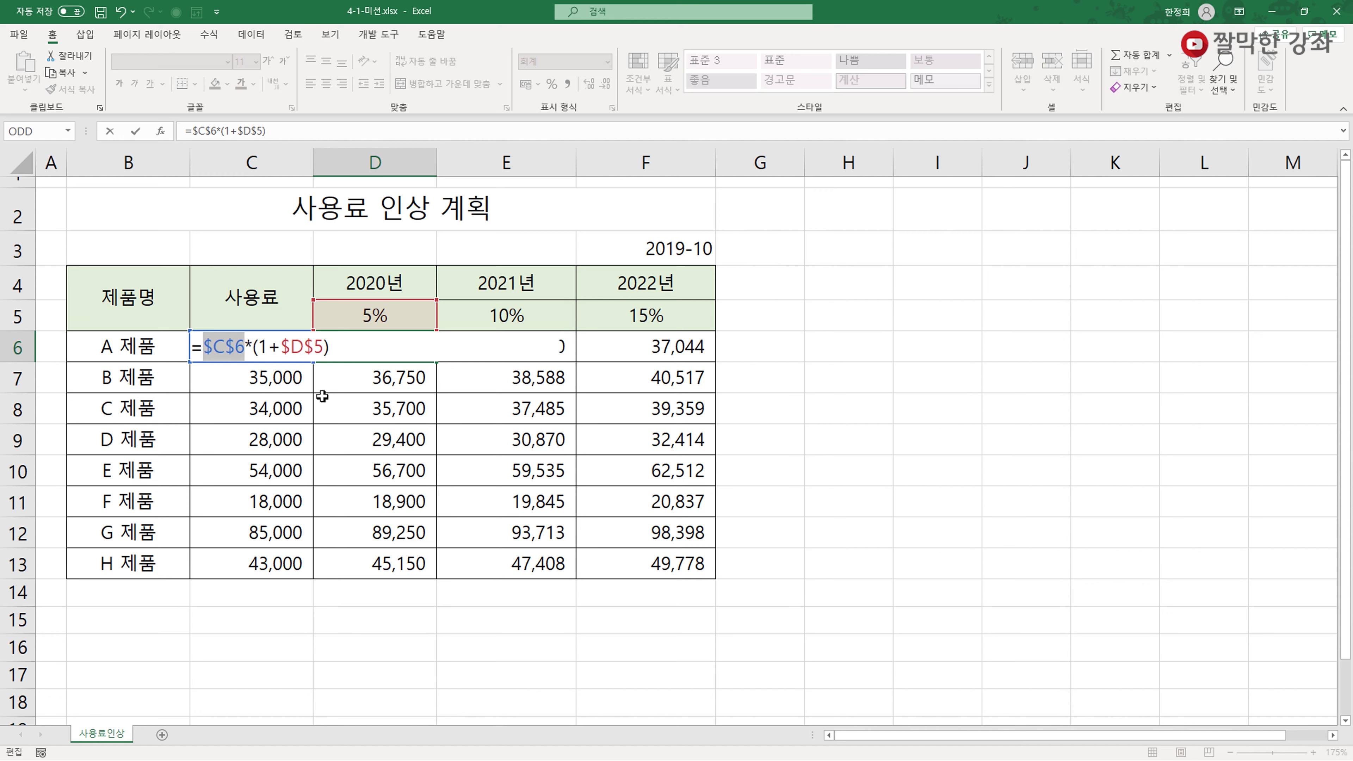
key(F4)
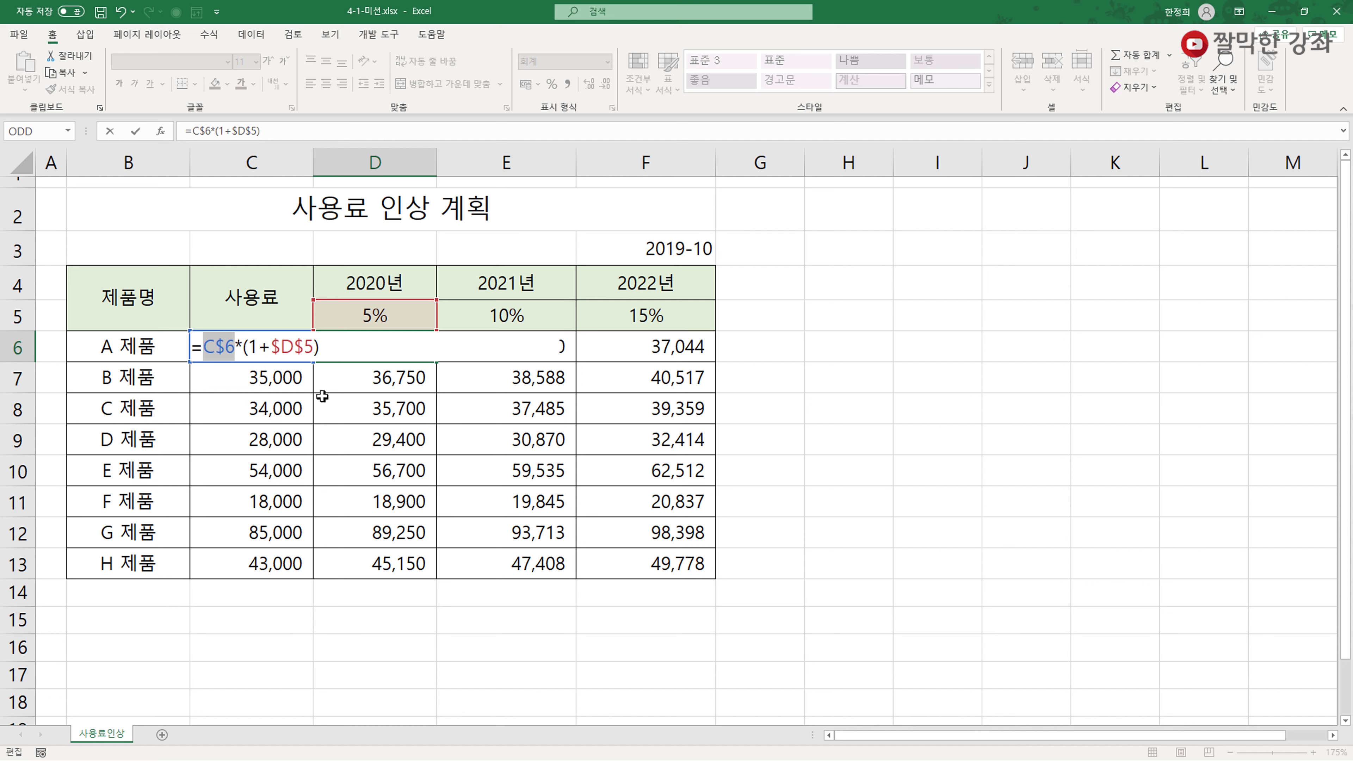
key(F4)
click(236, 358)
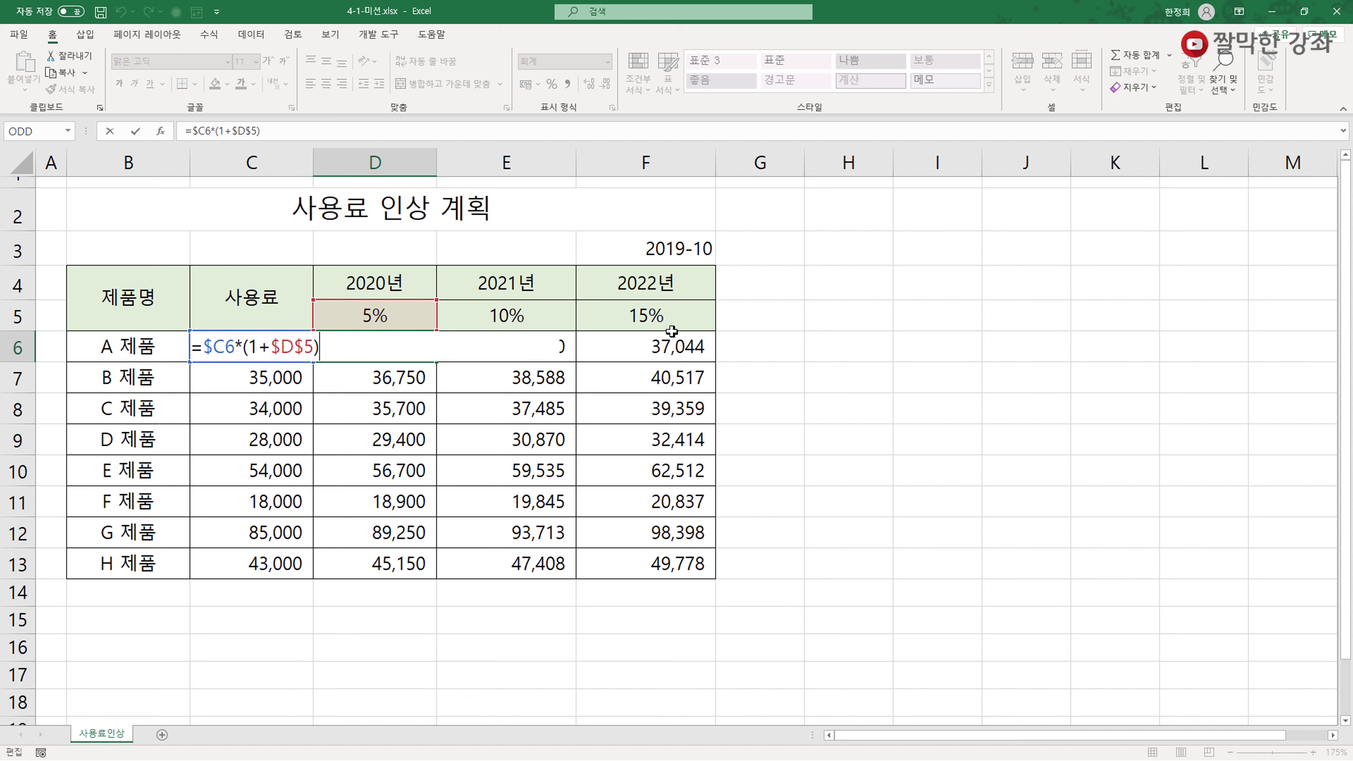
click(282, 348)
key(F4)
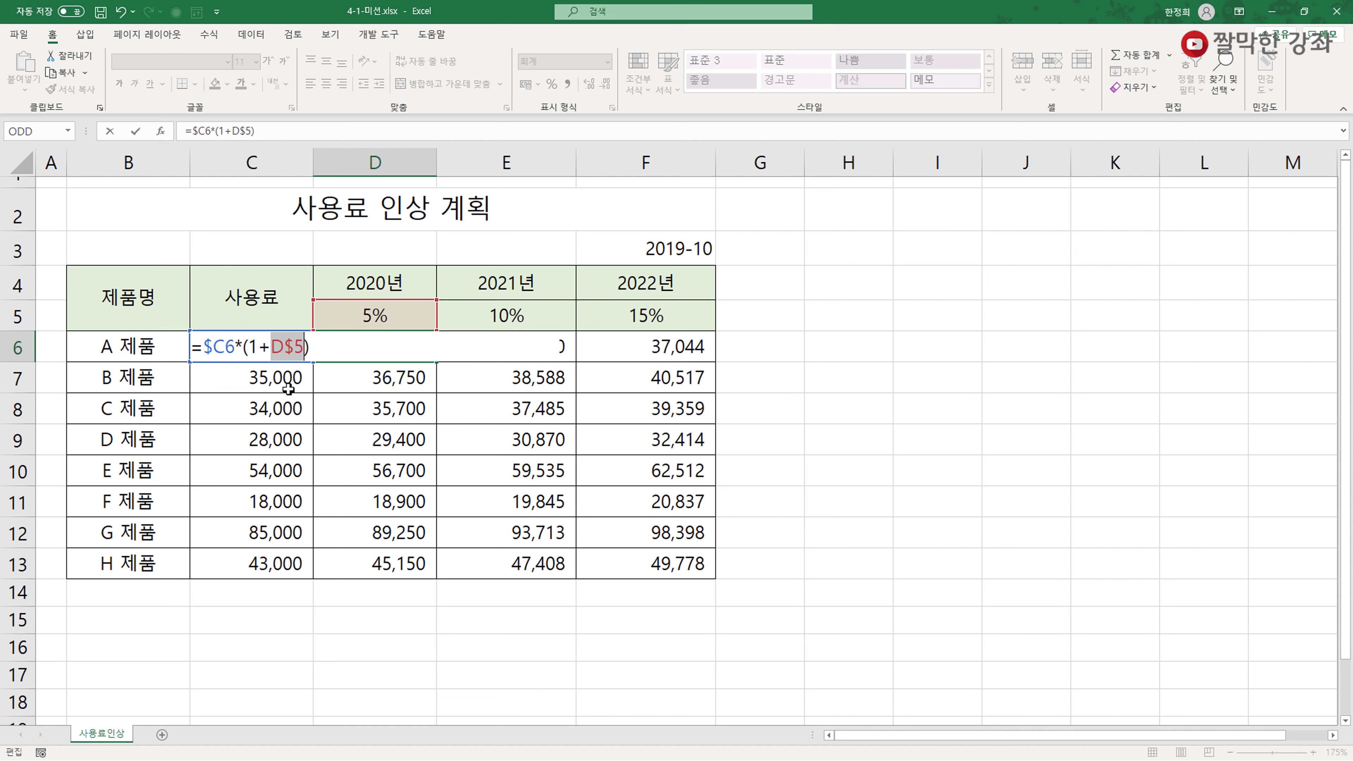
key(Return)
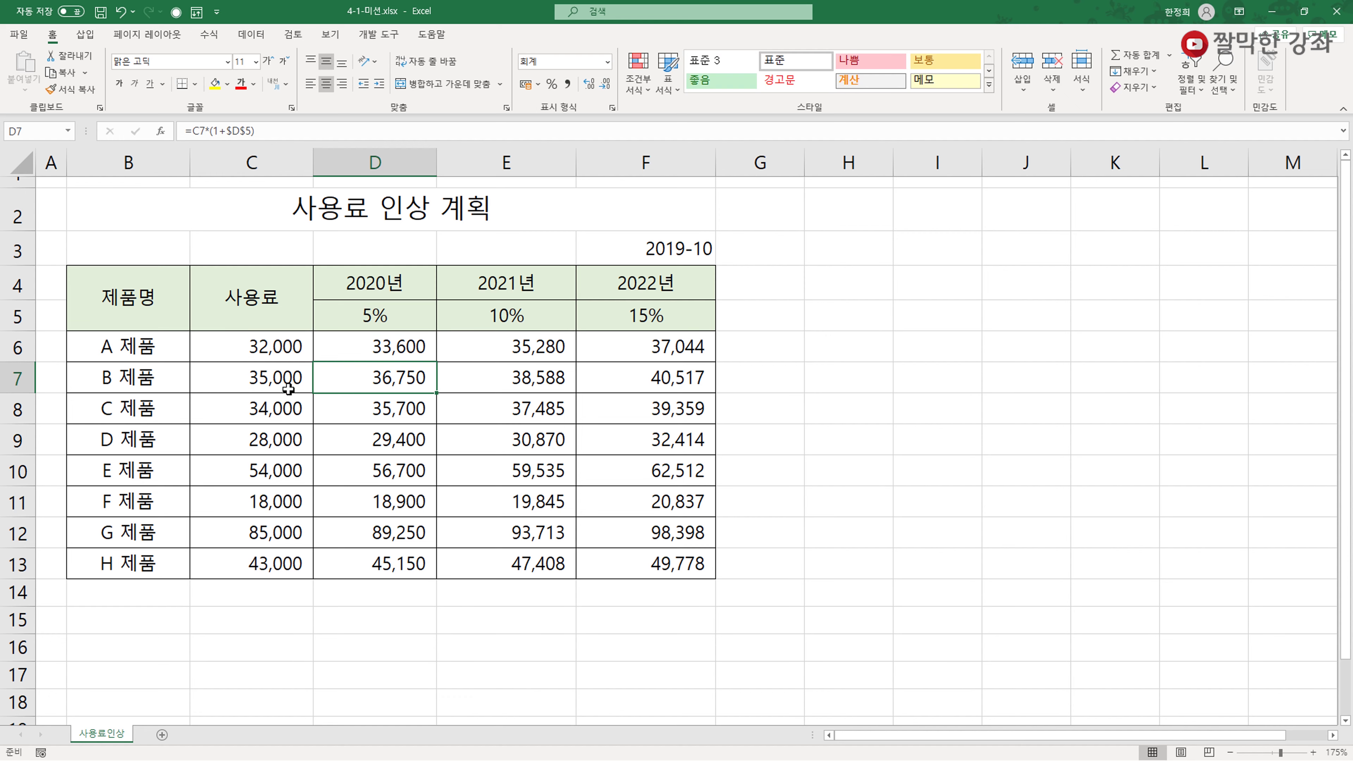
click(374, 345)
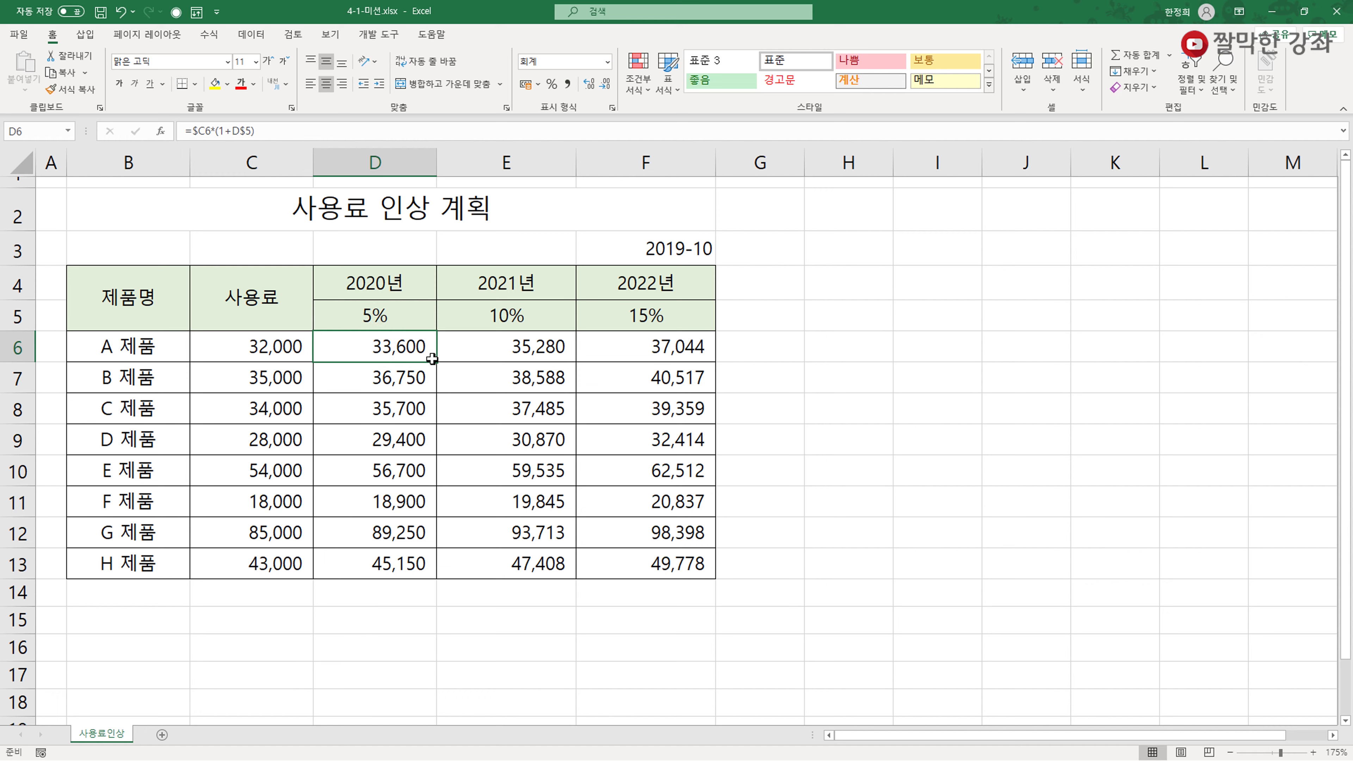
drag(436, 362, 687, 569)
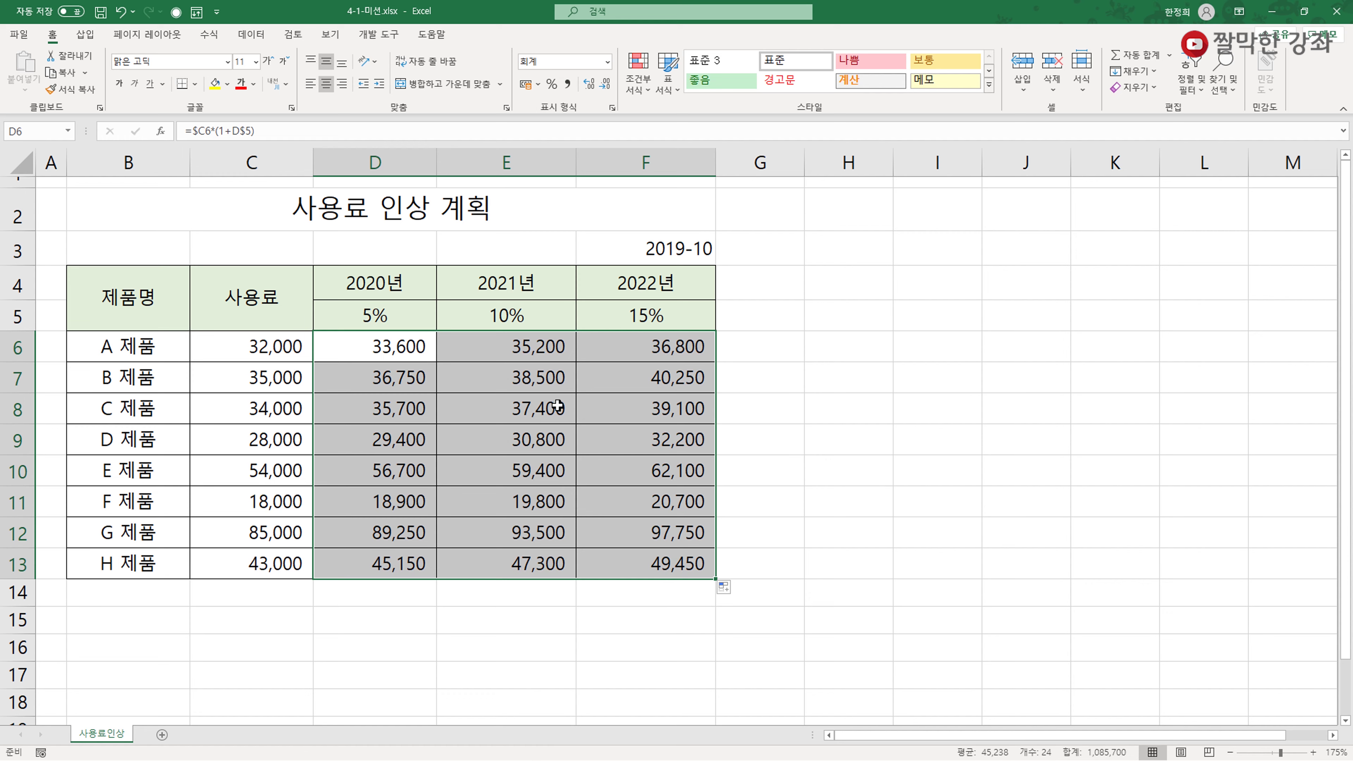
- Examine the cell references in the formulas of E8 and F11
double_click(537, 415)
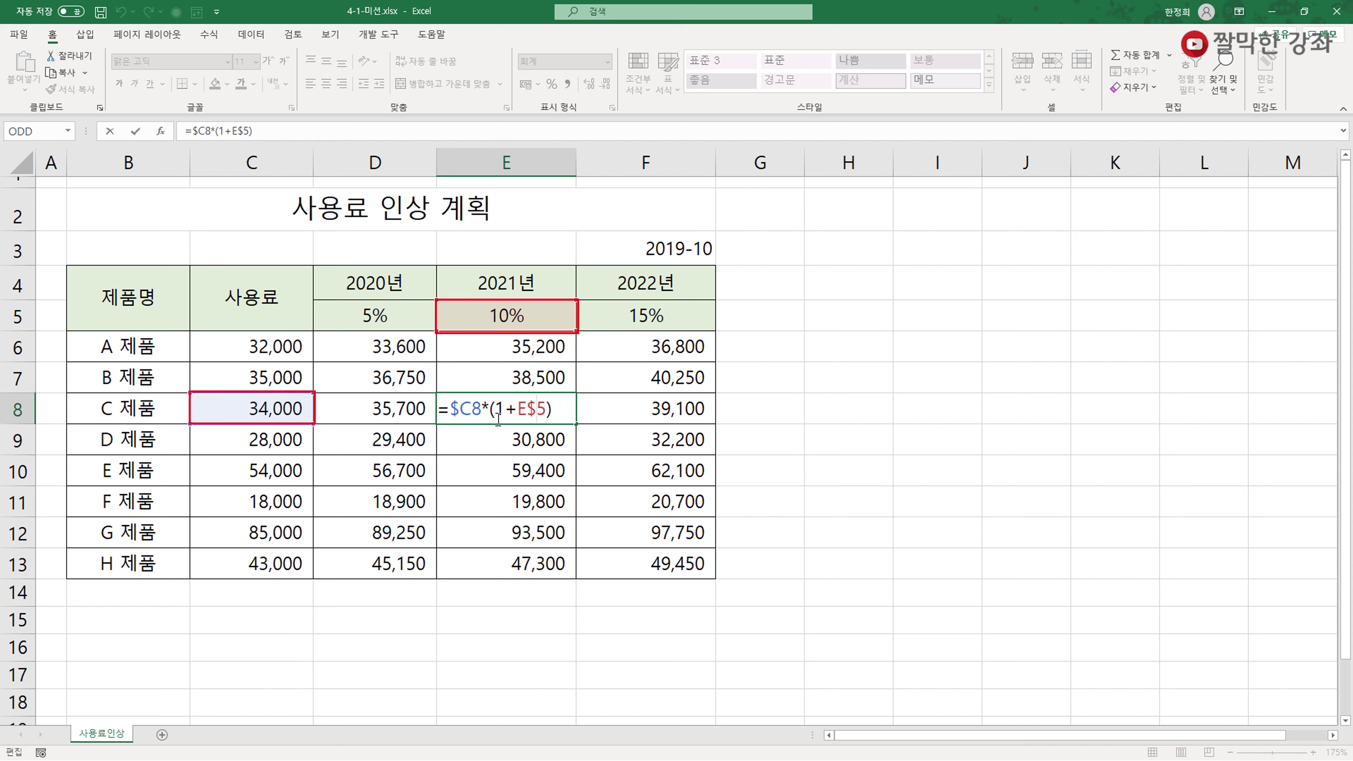
click(657, 503)
double_click(657, 504)
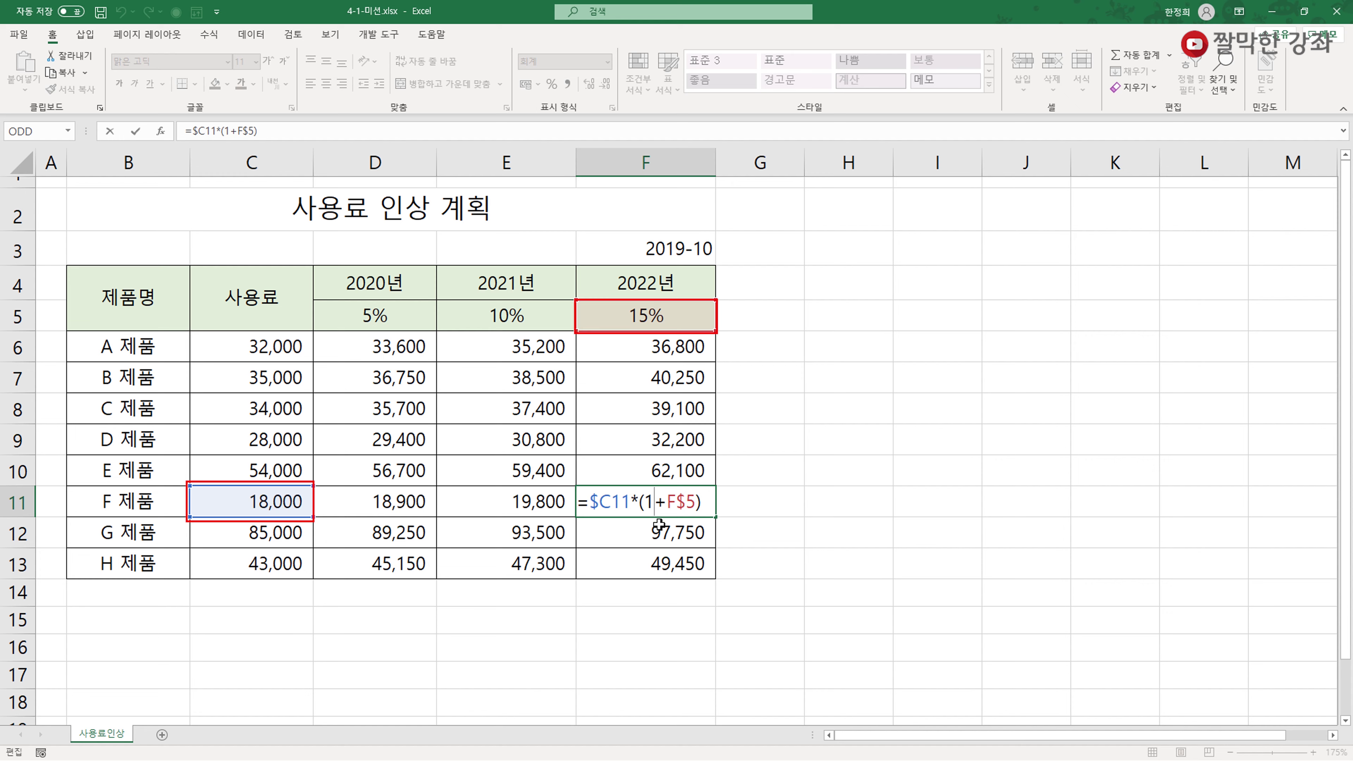
- Examine the mixed cell references in D6's formula
click(404, 348)
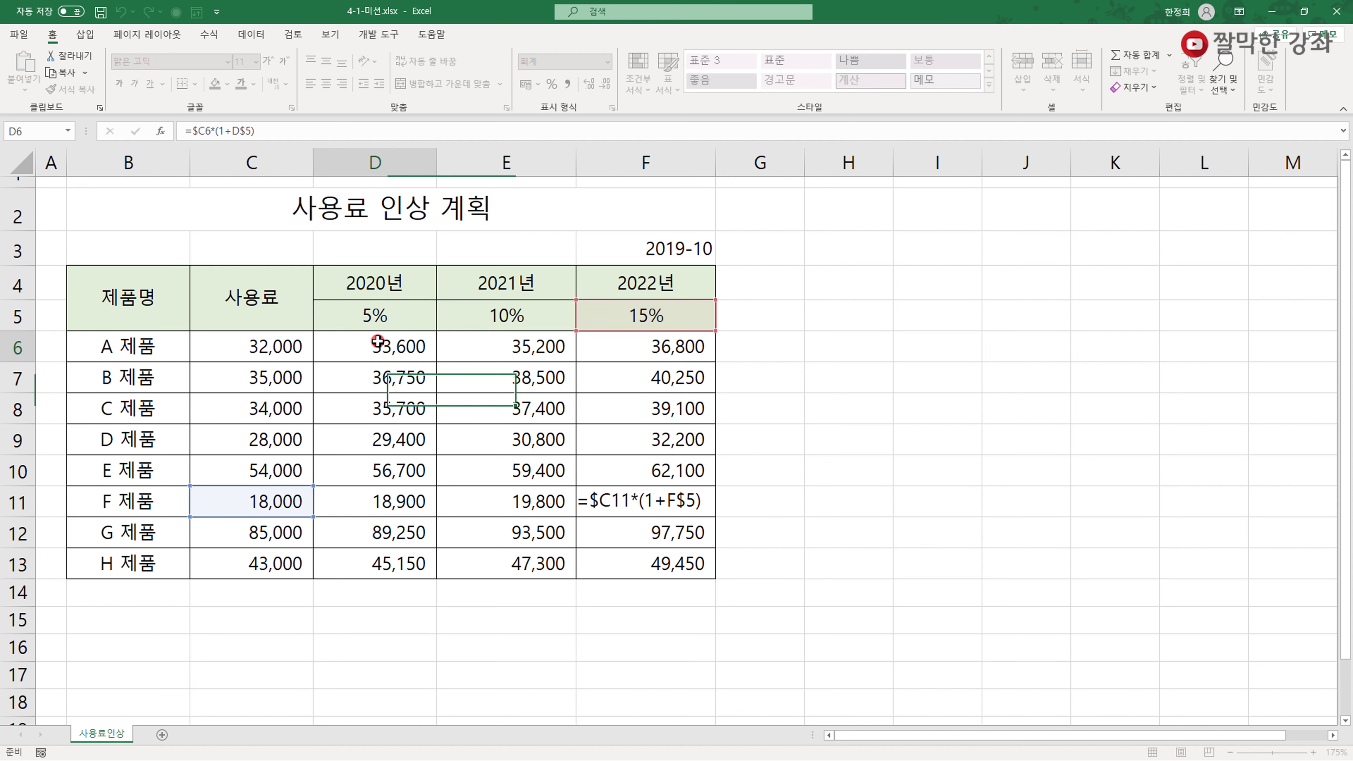
double_click(404, 348)
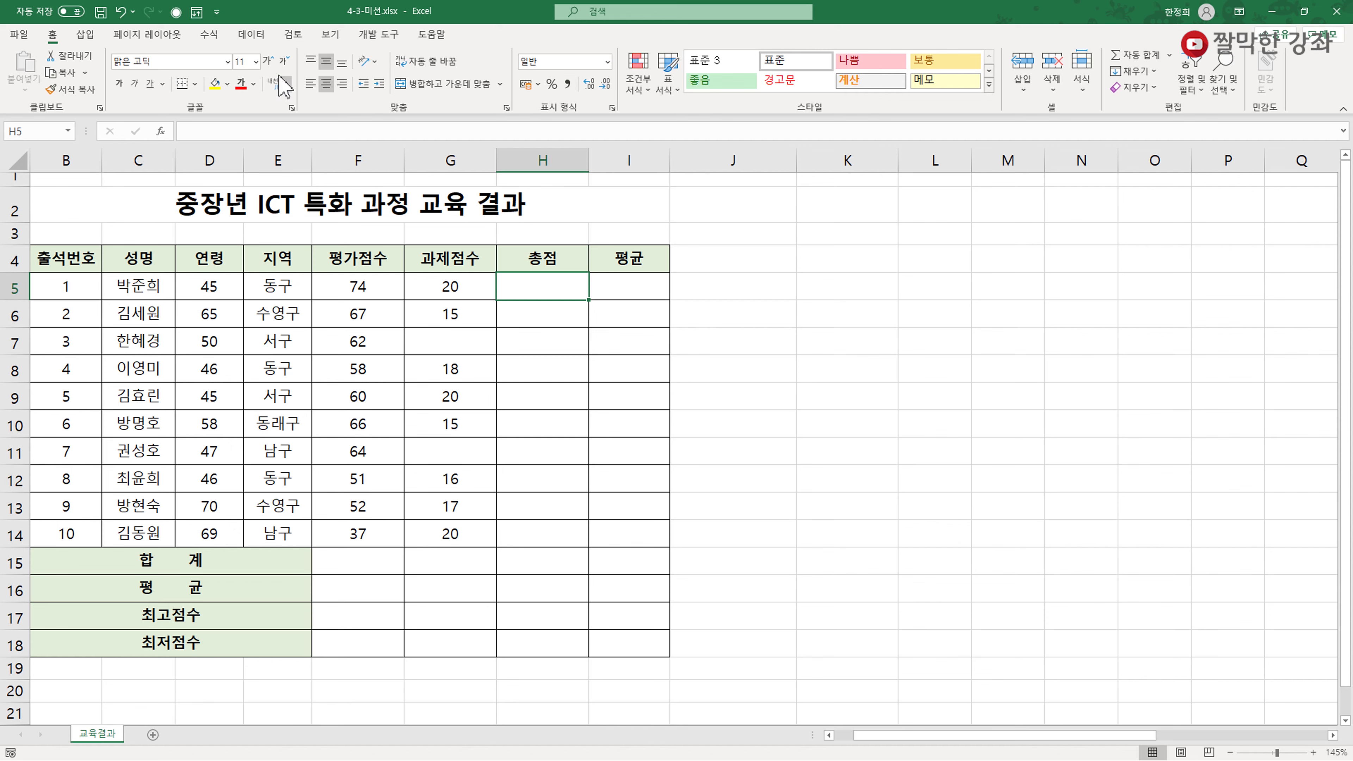
- Total the first student's evaluation and assignment scores in H5 with =SUM(F5:G5), using AutoSum
click(212, 35)
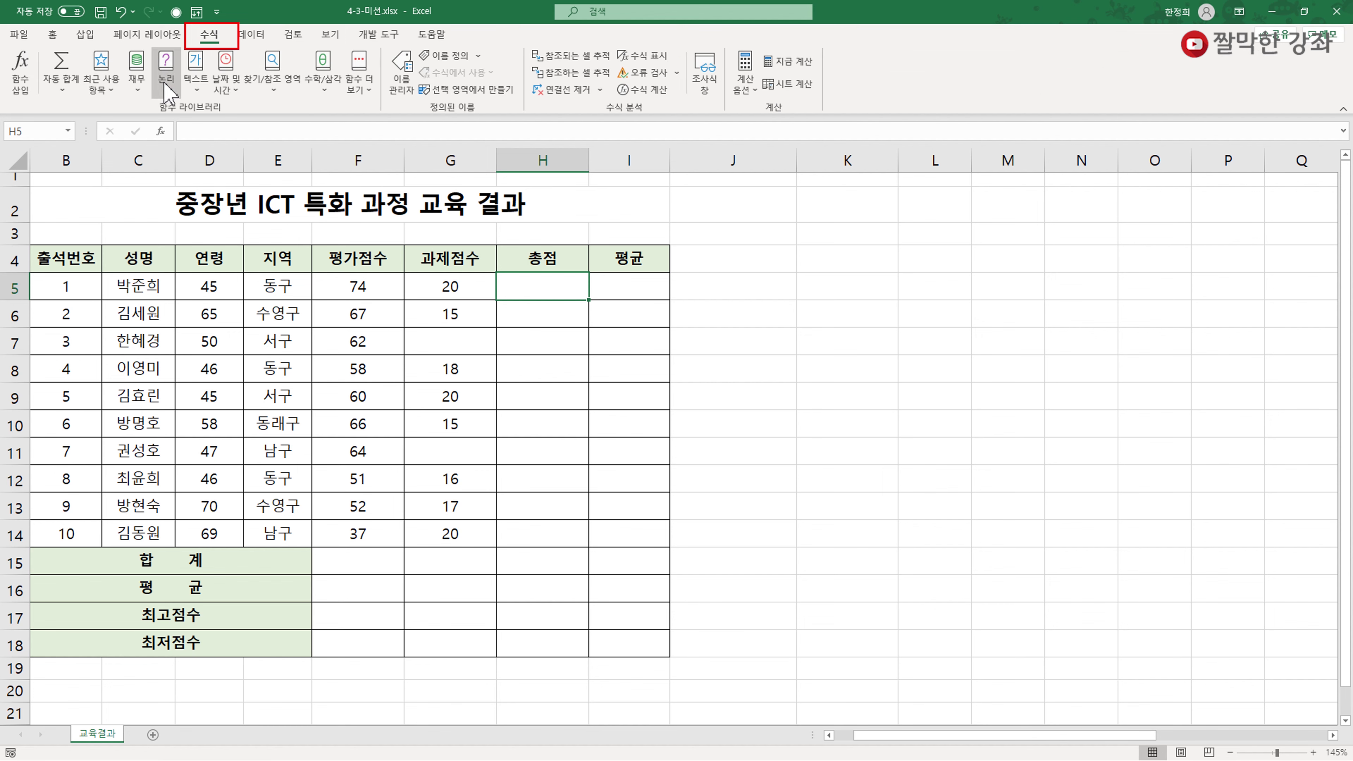
click(62, 63)
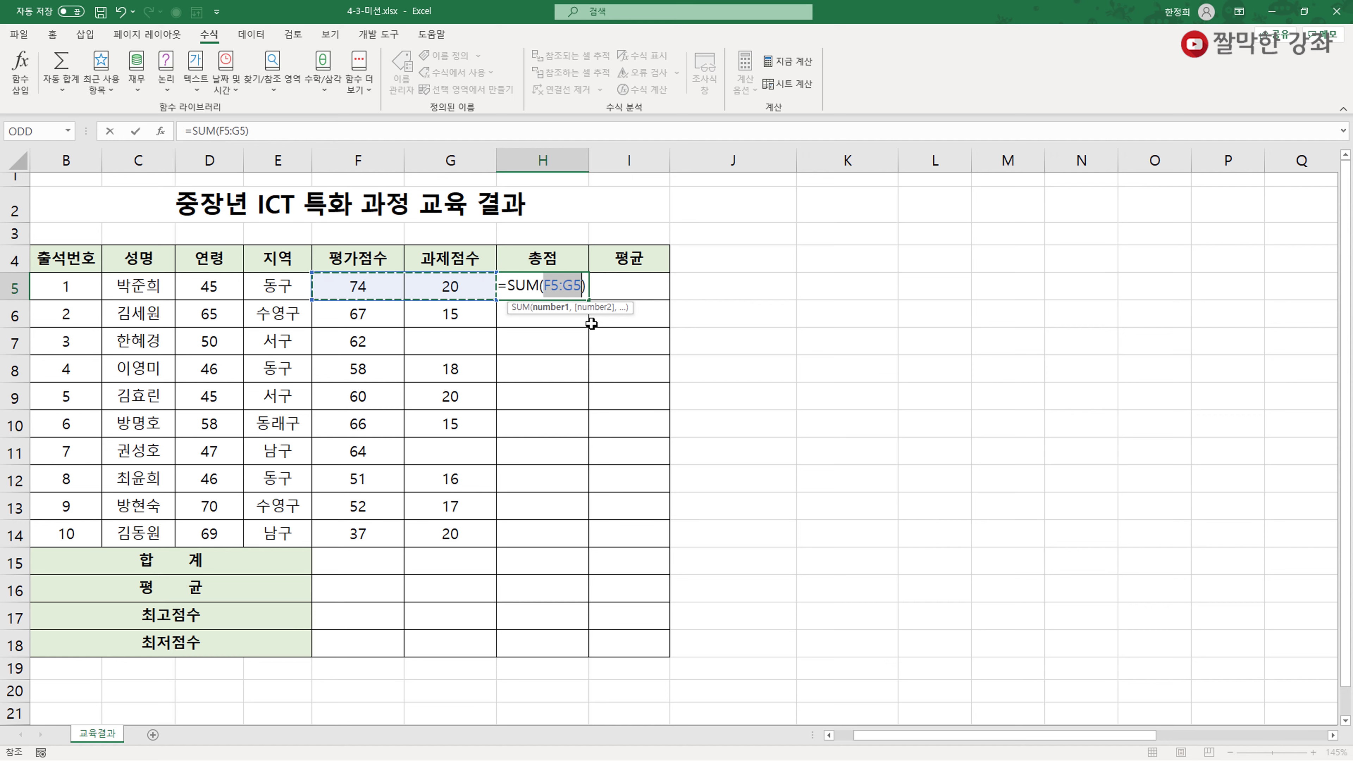
key(Return)
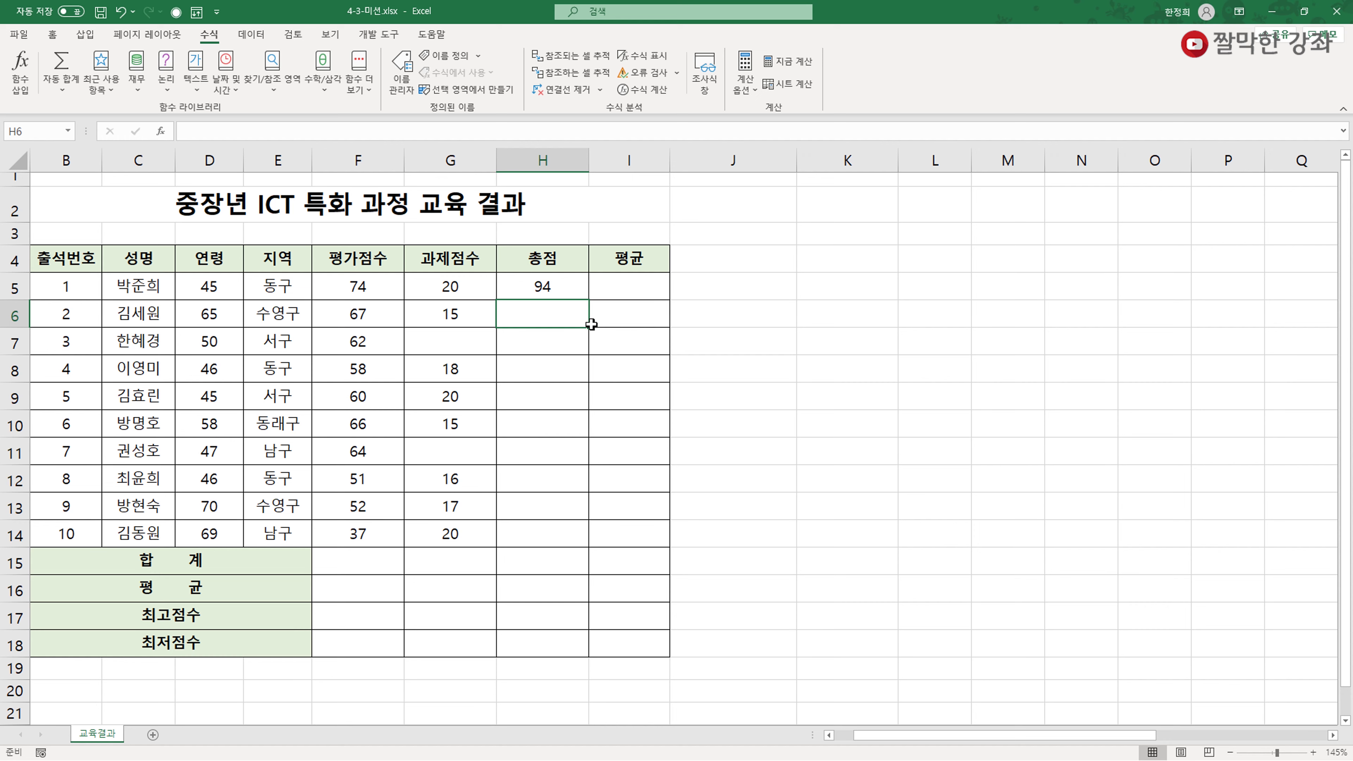
click(557, 287)
double_click(558, 288)
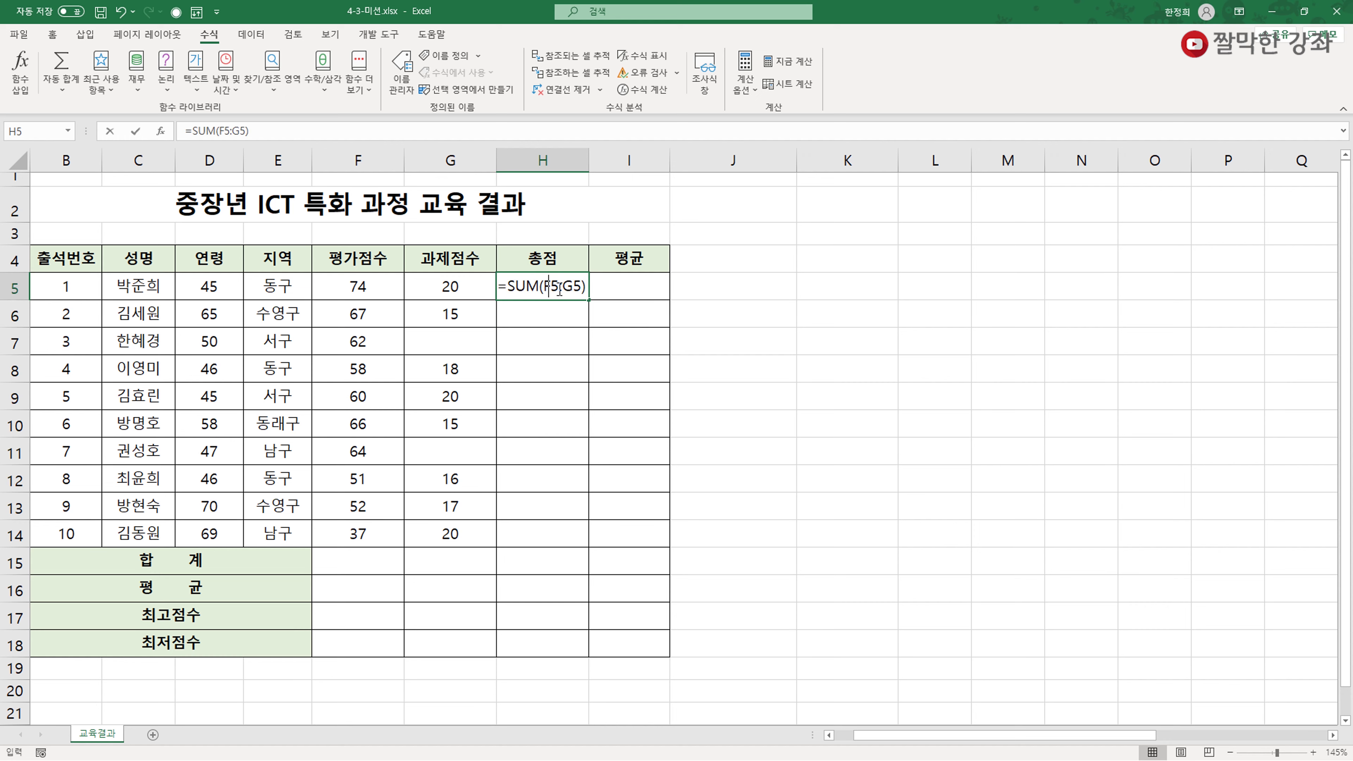
key(Escape)
text(=)
click(375, 290)
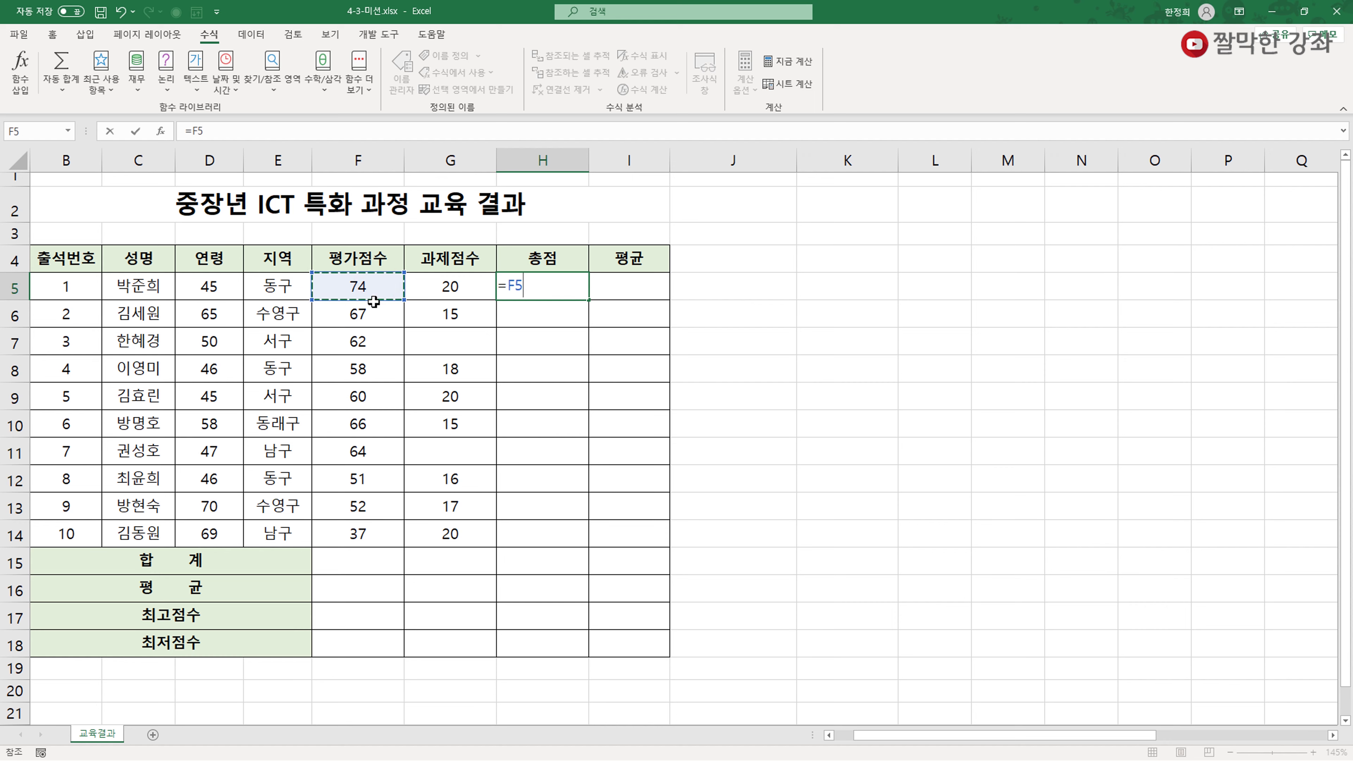
text(+)
click(445, 284)
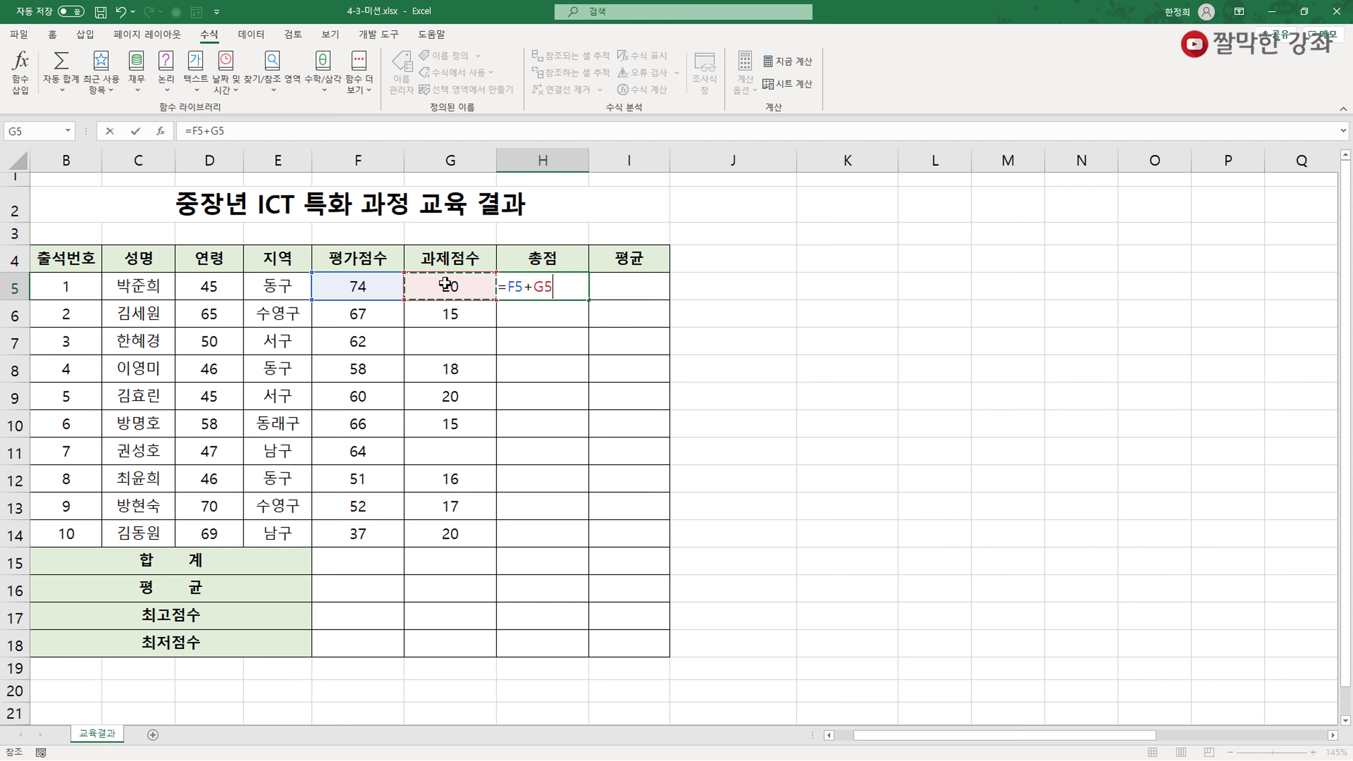
key(Escape)
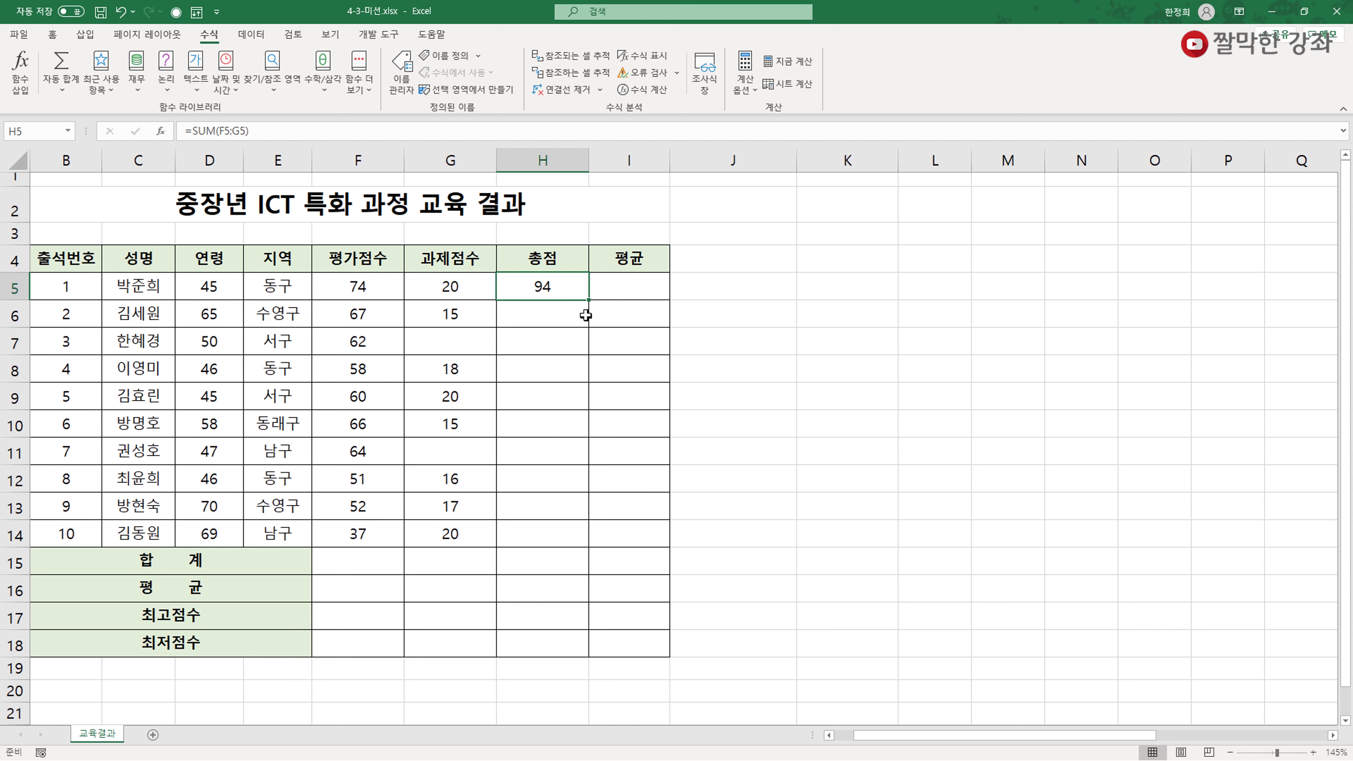
- Fill H5's SUM formula down through H14 and total the two score columns in F15:G15 with AutoSum
drag(589, 301, 586, 553)
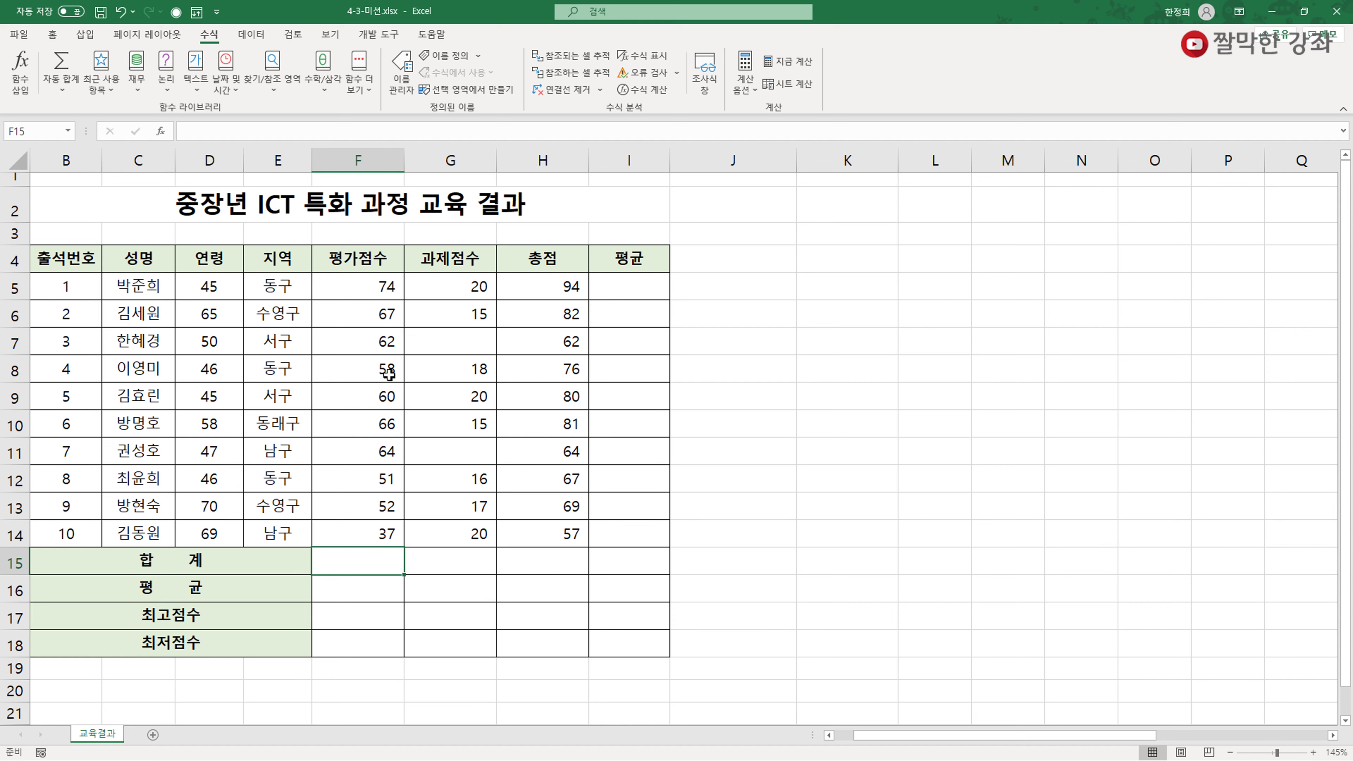
drag(330, 276, 465, 565)
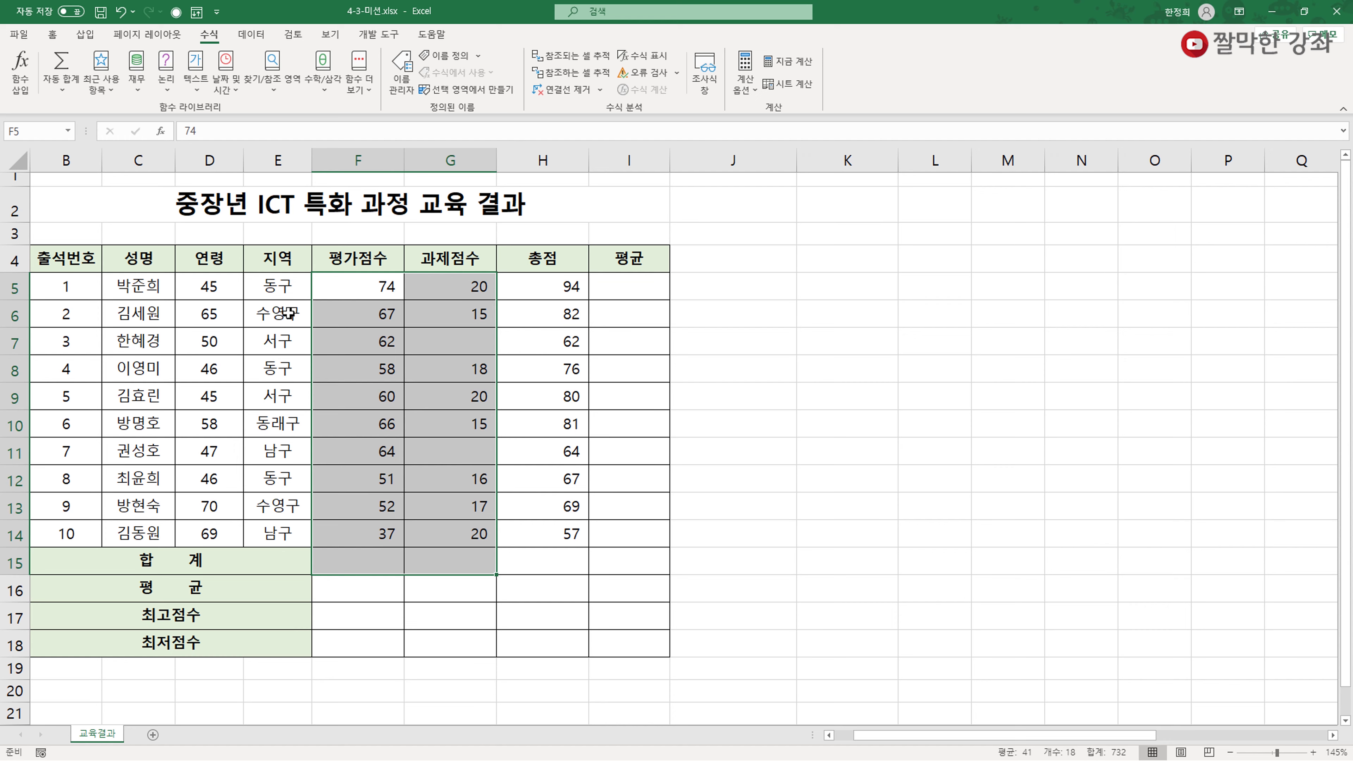
click(60, 61)
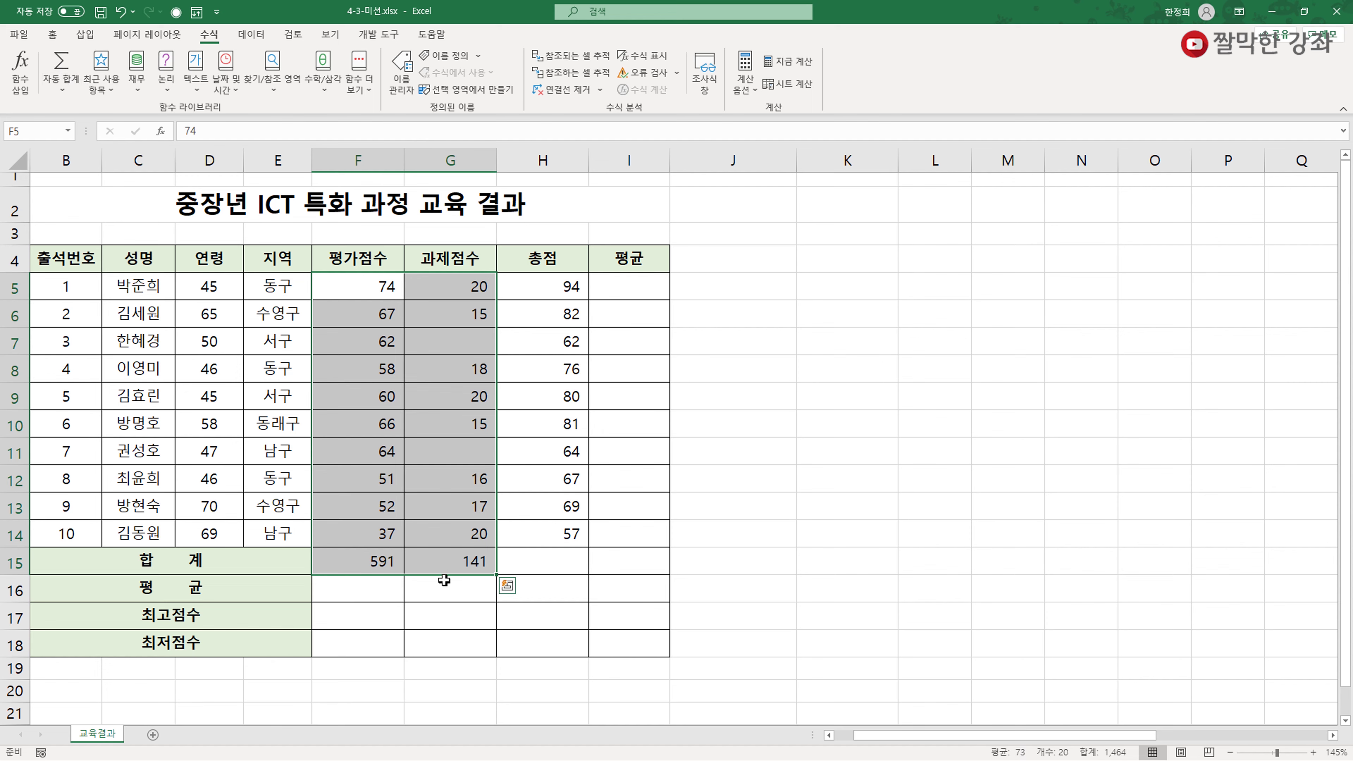
click(445, 482)
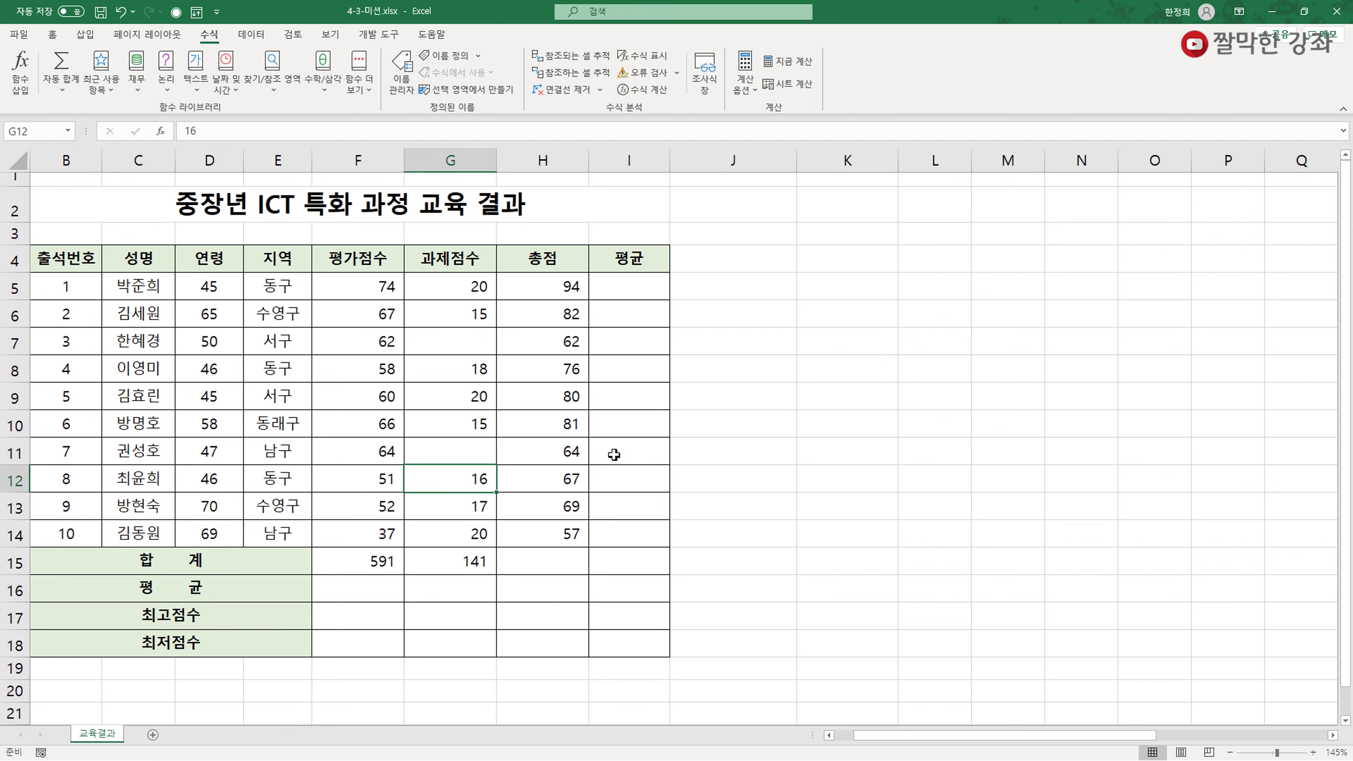
- Try the manual average formula =(F5+G5)/2 in I5 and clear the cell again
click(623, 287)
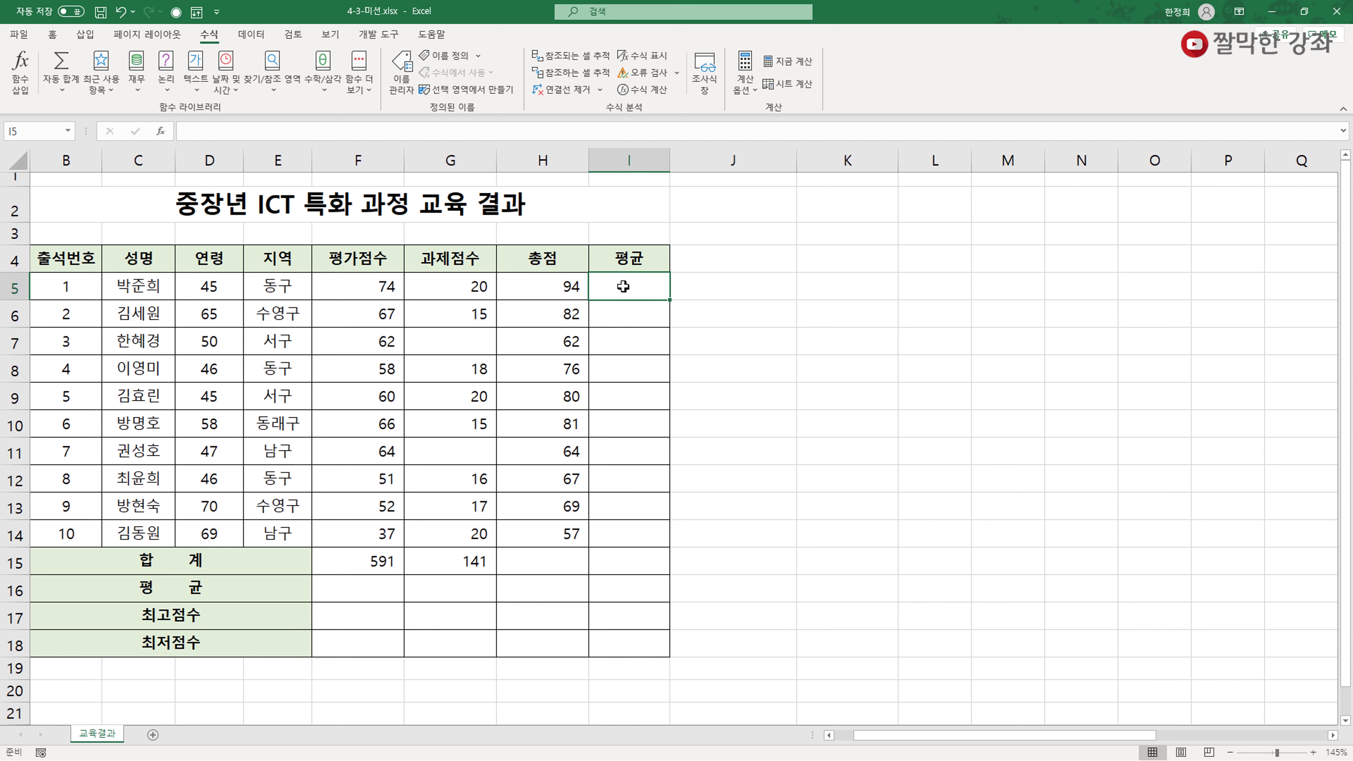
text(=)
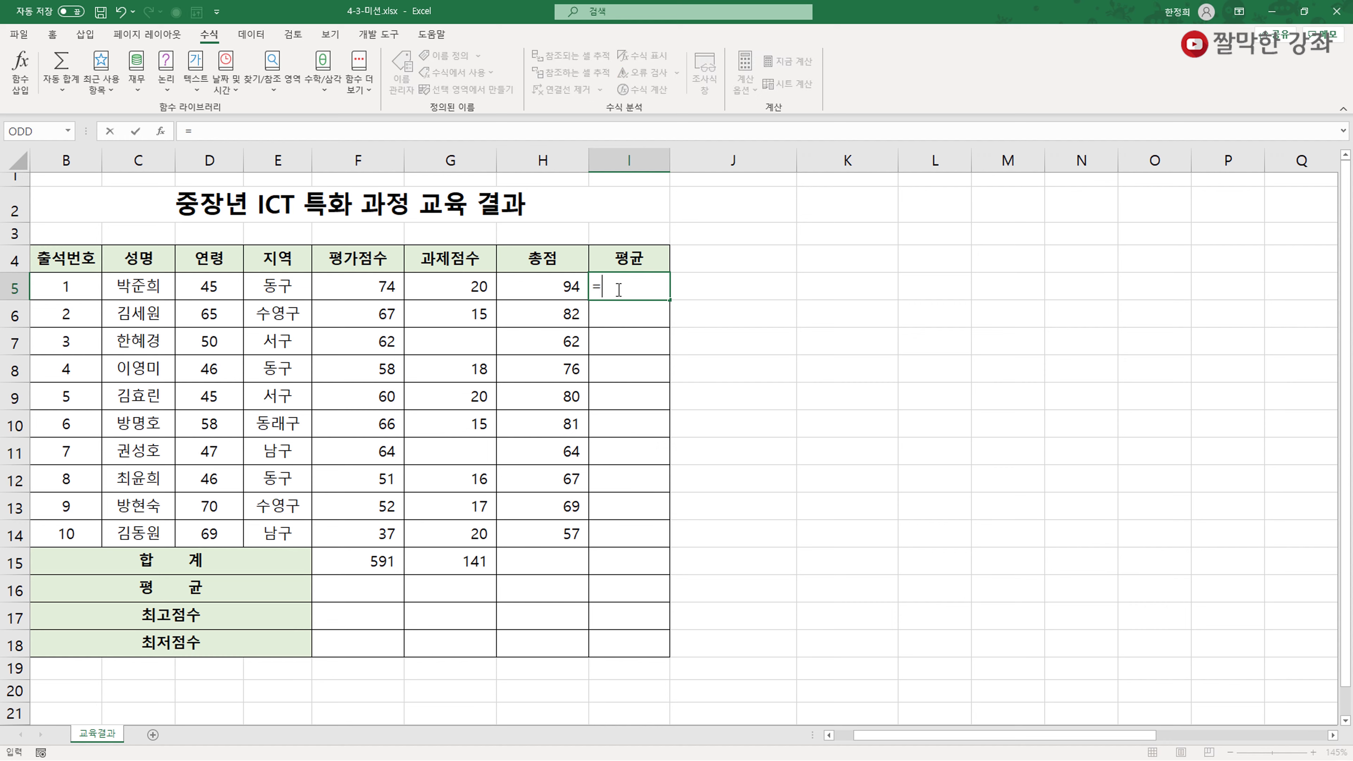
click(335, 289)
text(+)
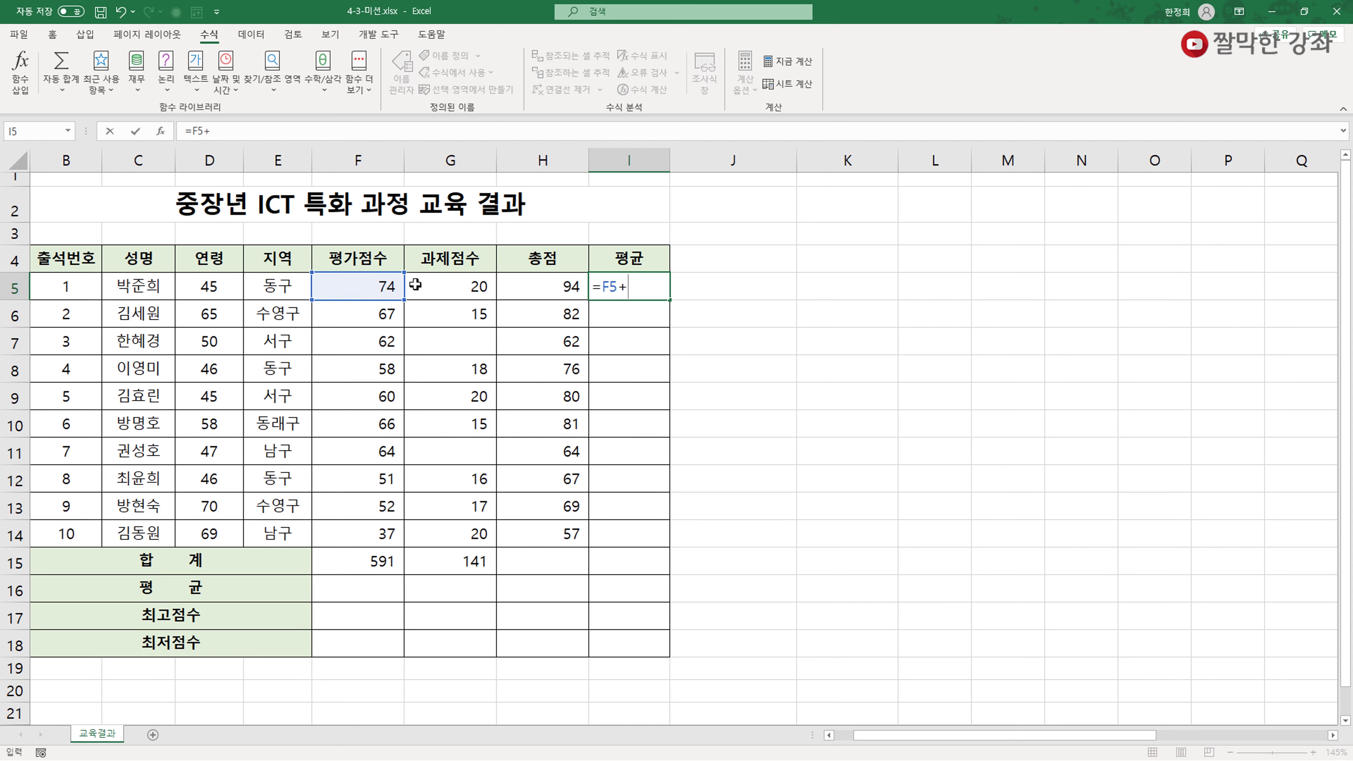
click(431, 280)
text(/2)
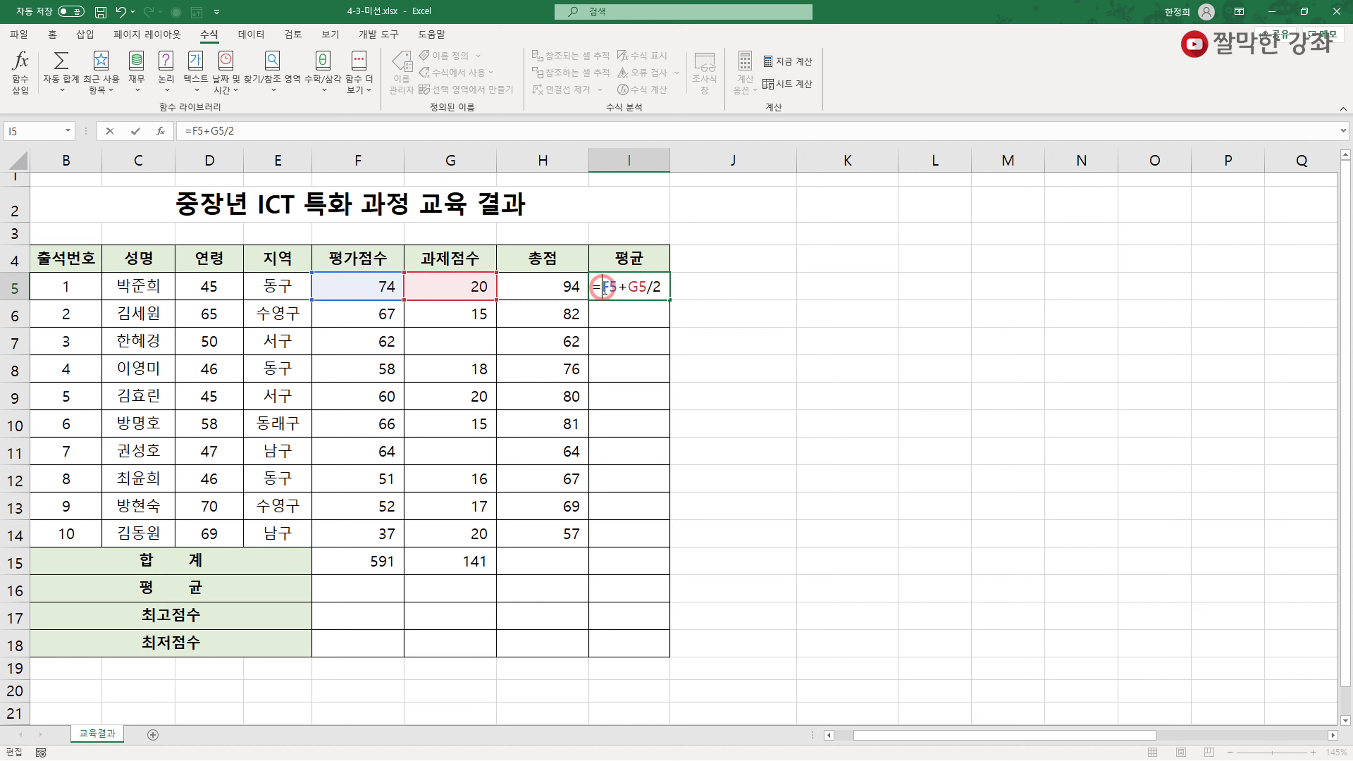
click(648, 288)
text(()
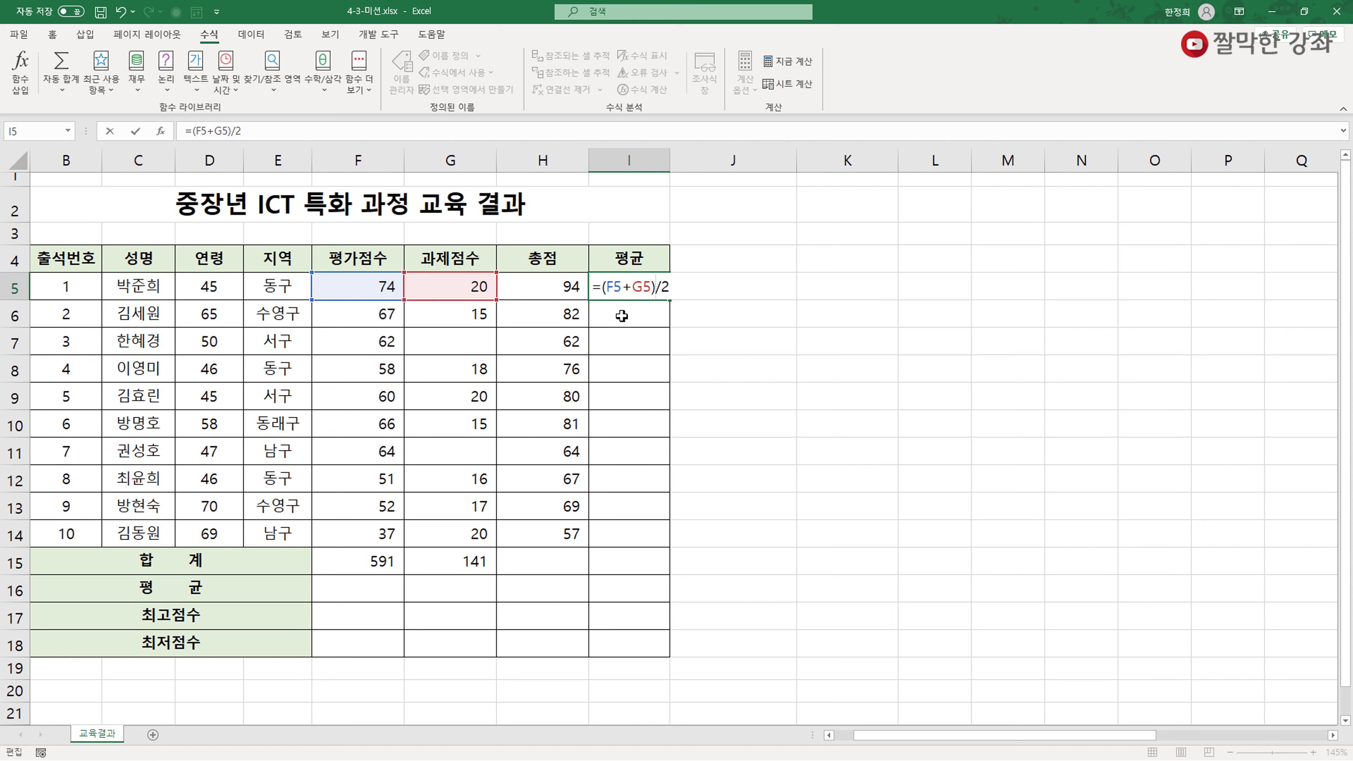
key(Return)
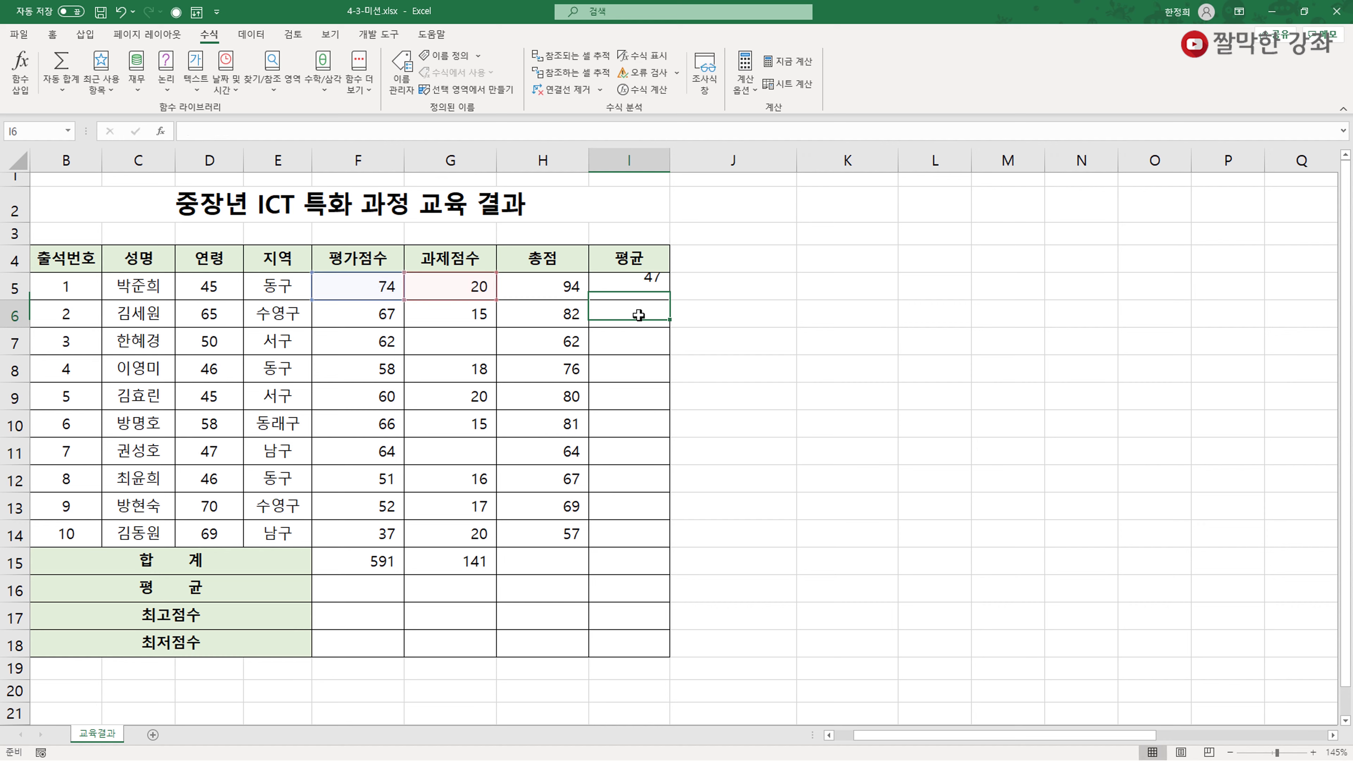
click(635, 288)
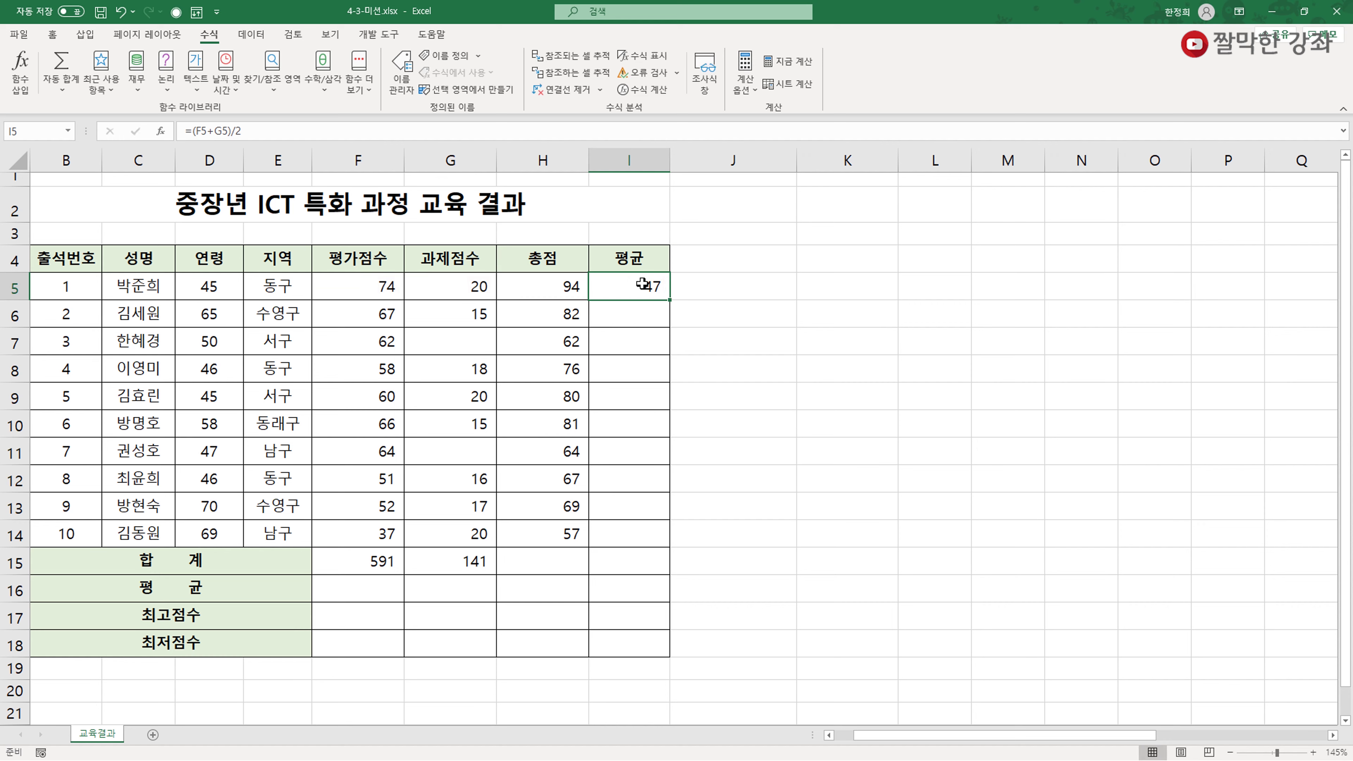
key(Delete)
- Average the first student's two scores in I5 with =AVERAGE(F5:G5) and fill the formula down through I14
click(62, 91)
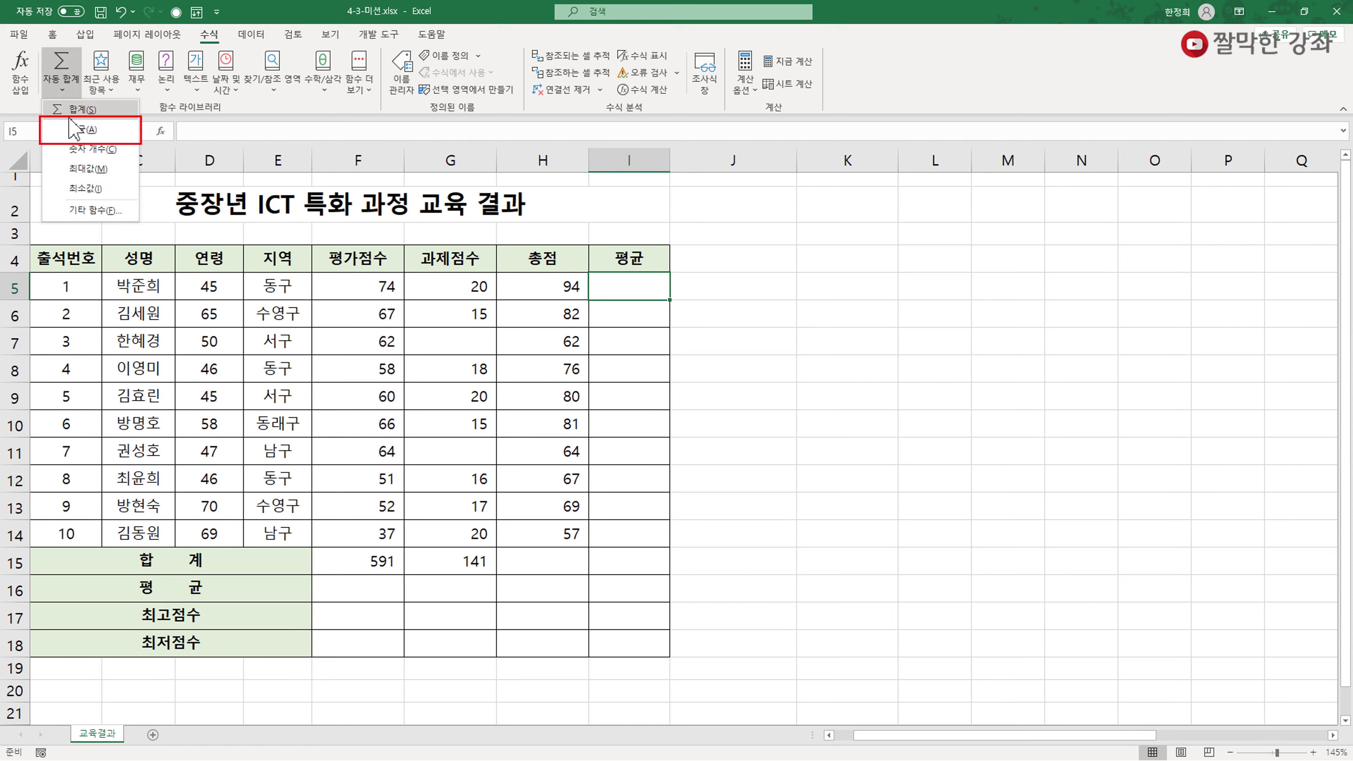
click(79, 129)
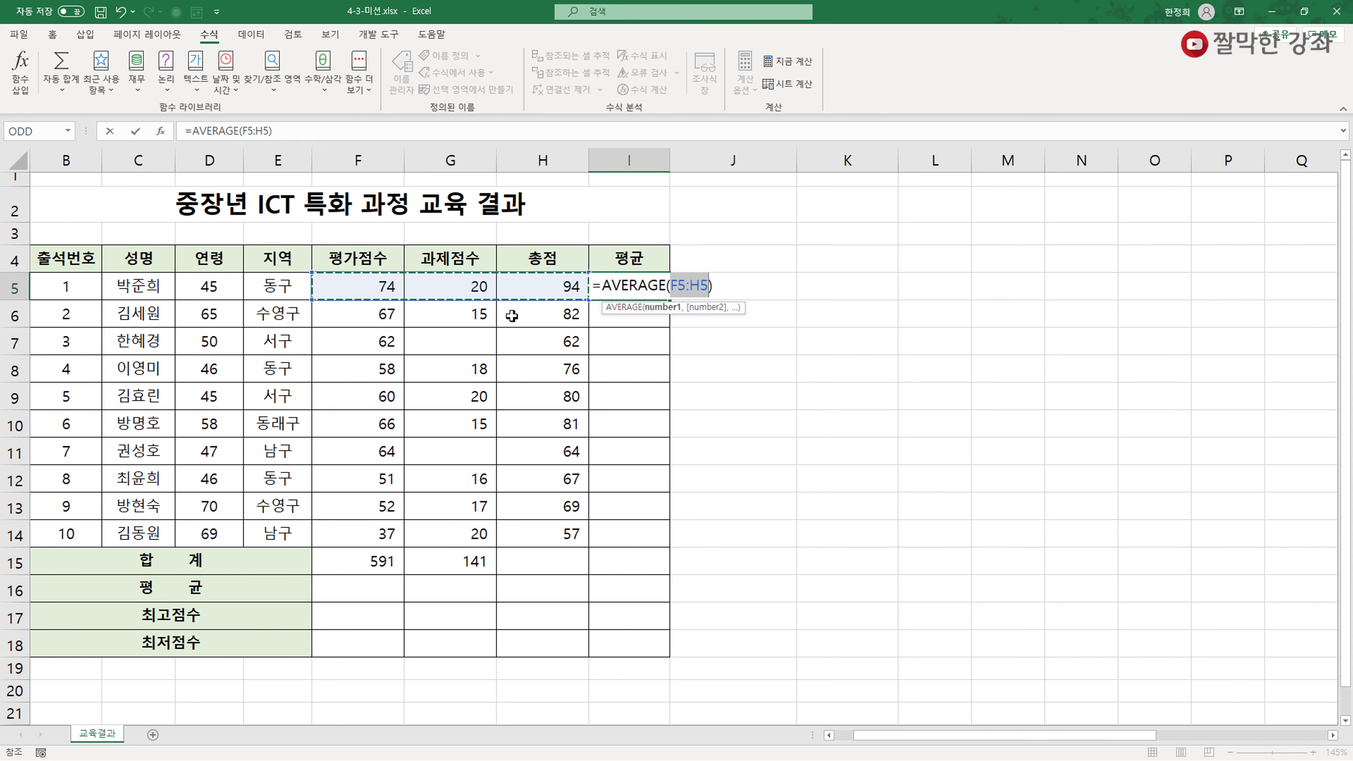
drag(350, 281, 438, 290)
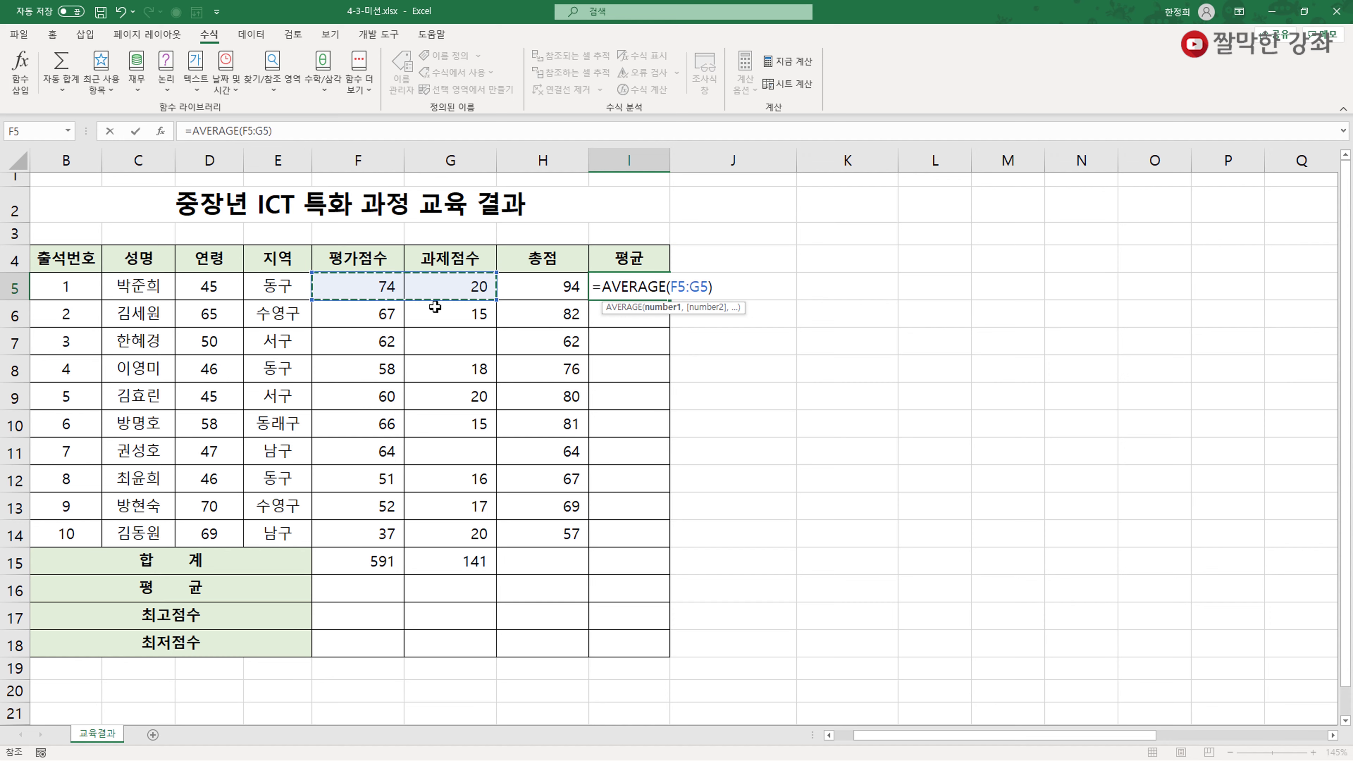
key(Return)
click(646, 291)
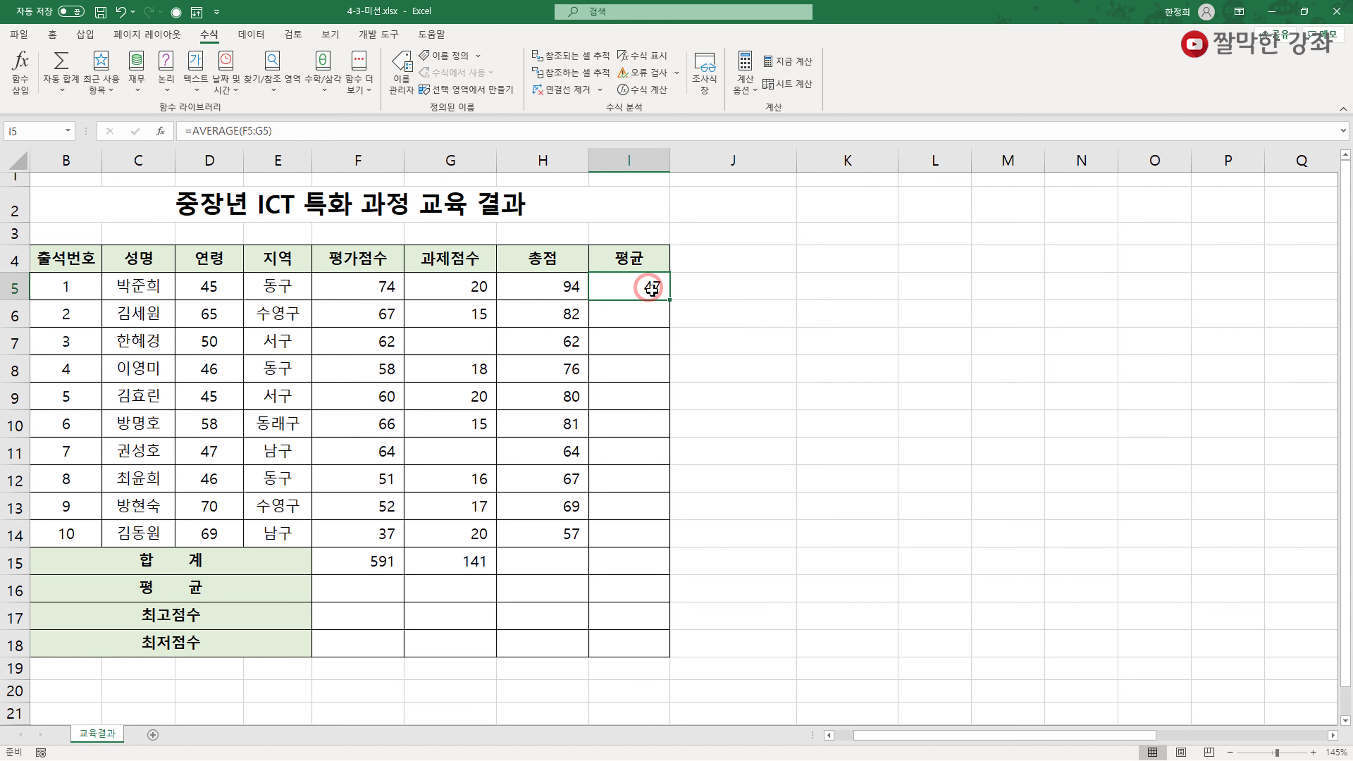
drag(669, 300, 644, 536)
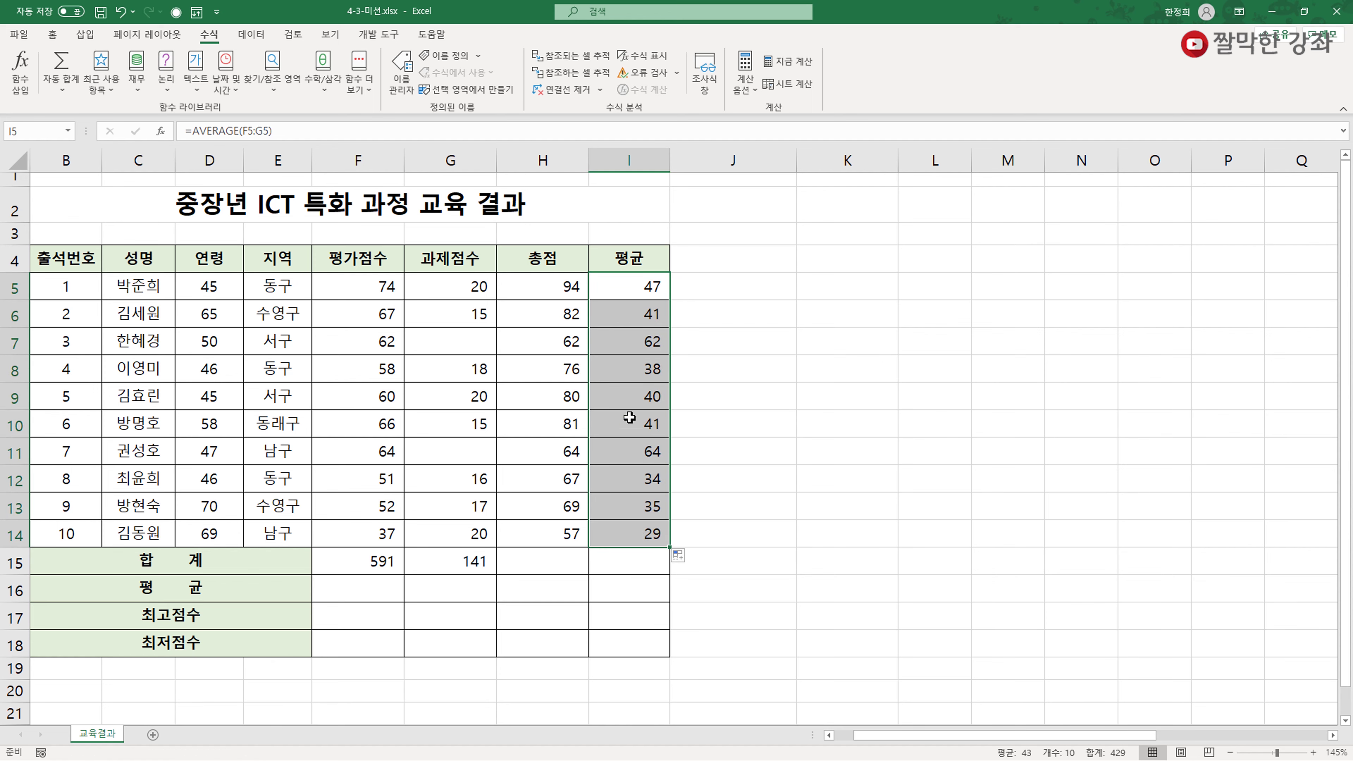
- Show the averages in I5:I14 with one decimal place
right_click(641, 337)
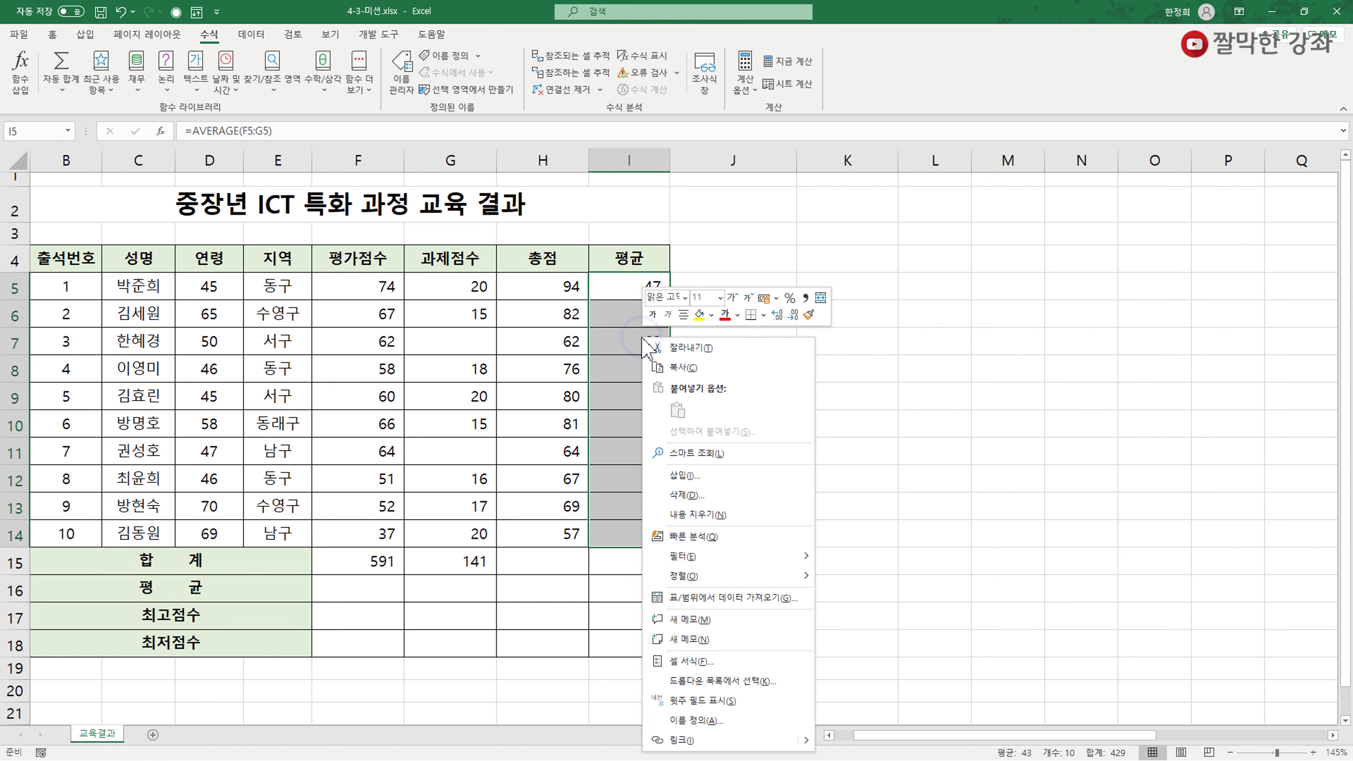
click(778, 314)
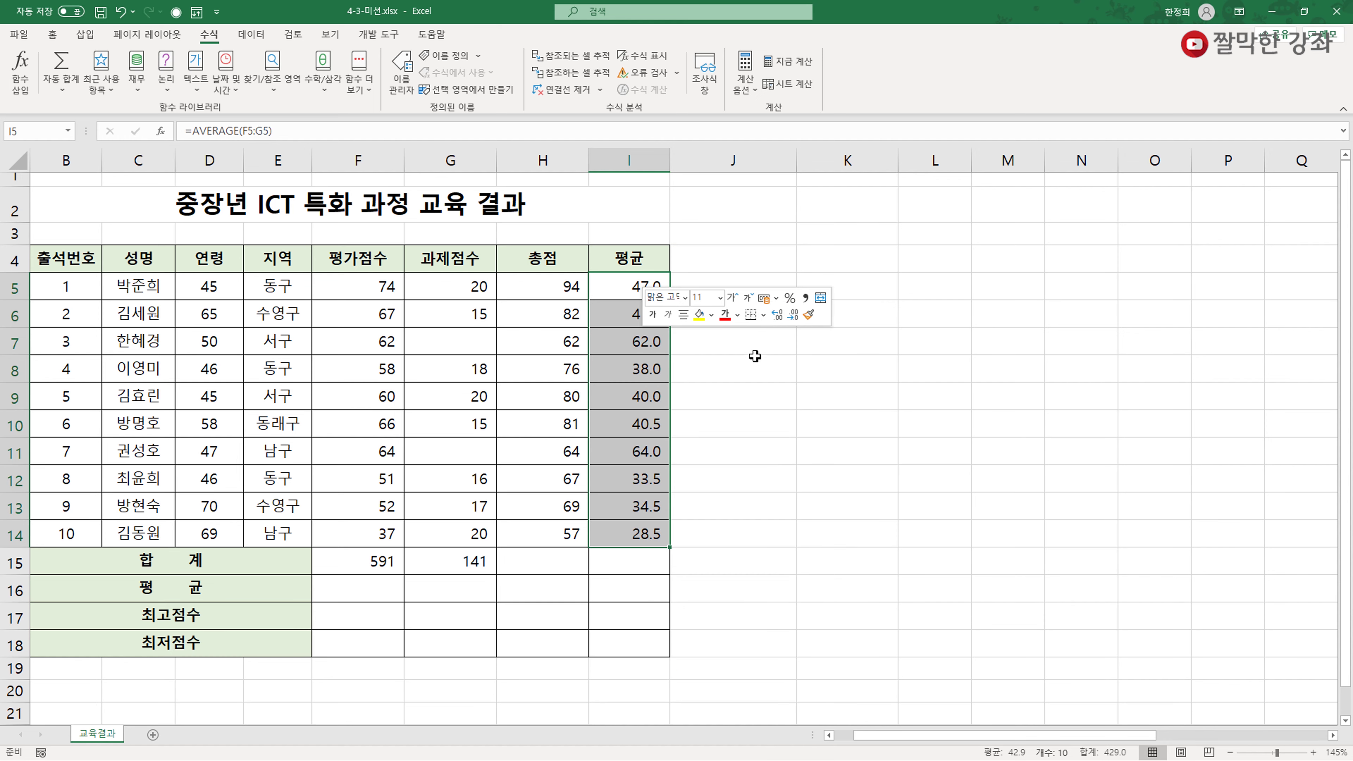
click(768, 377)
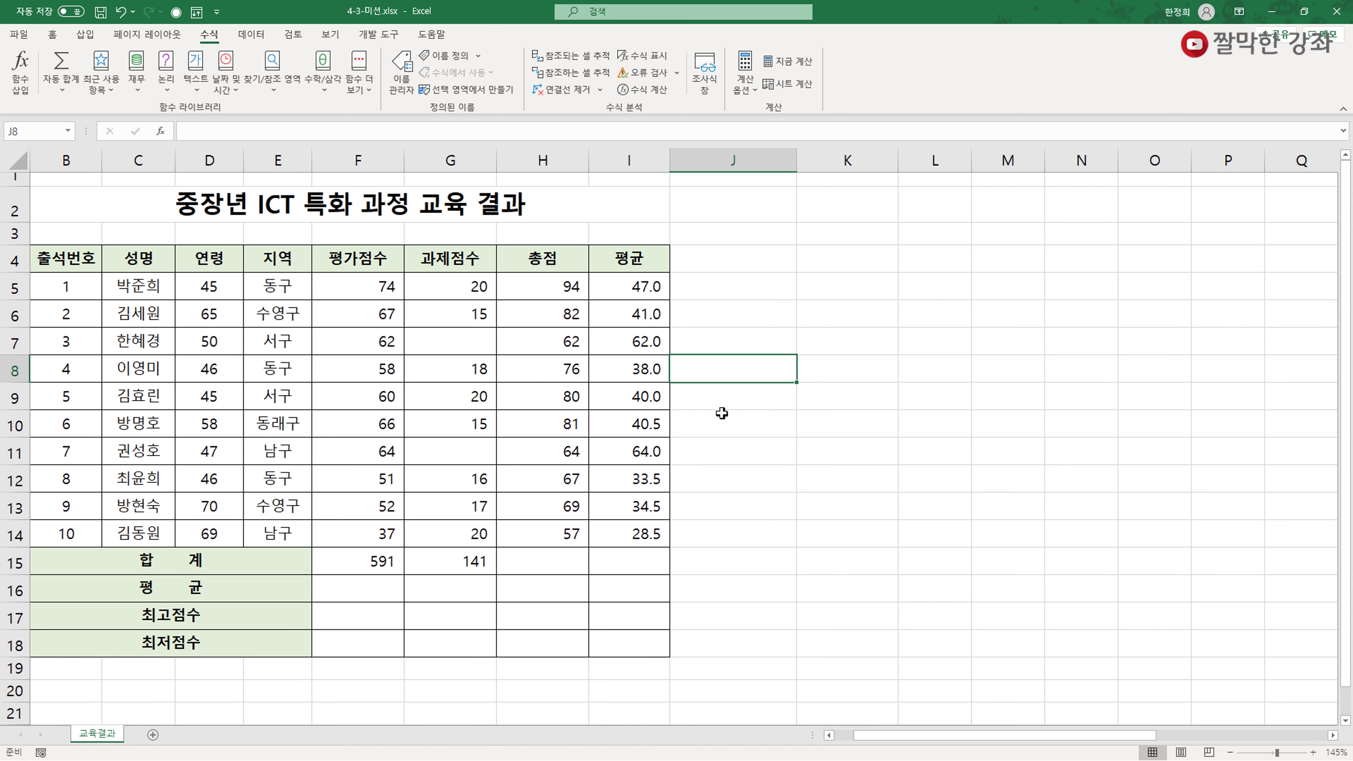
- Average the evaluation scores in F16 with =AVERAGE(F5:F14) and fill the formula across to G16
click(373, 584)
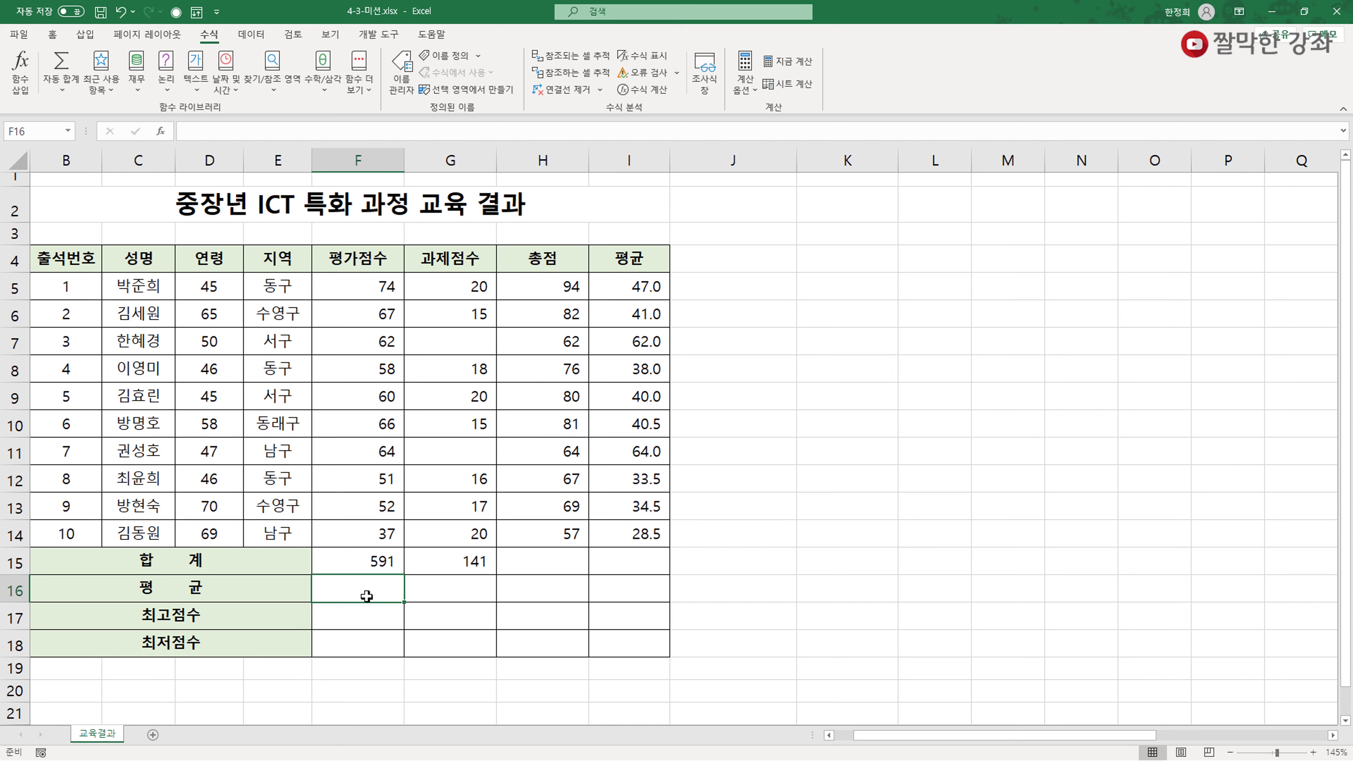
click(62, 89)
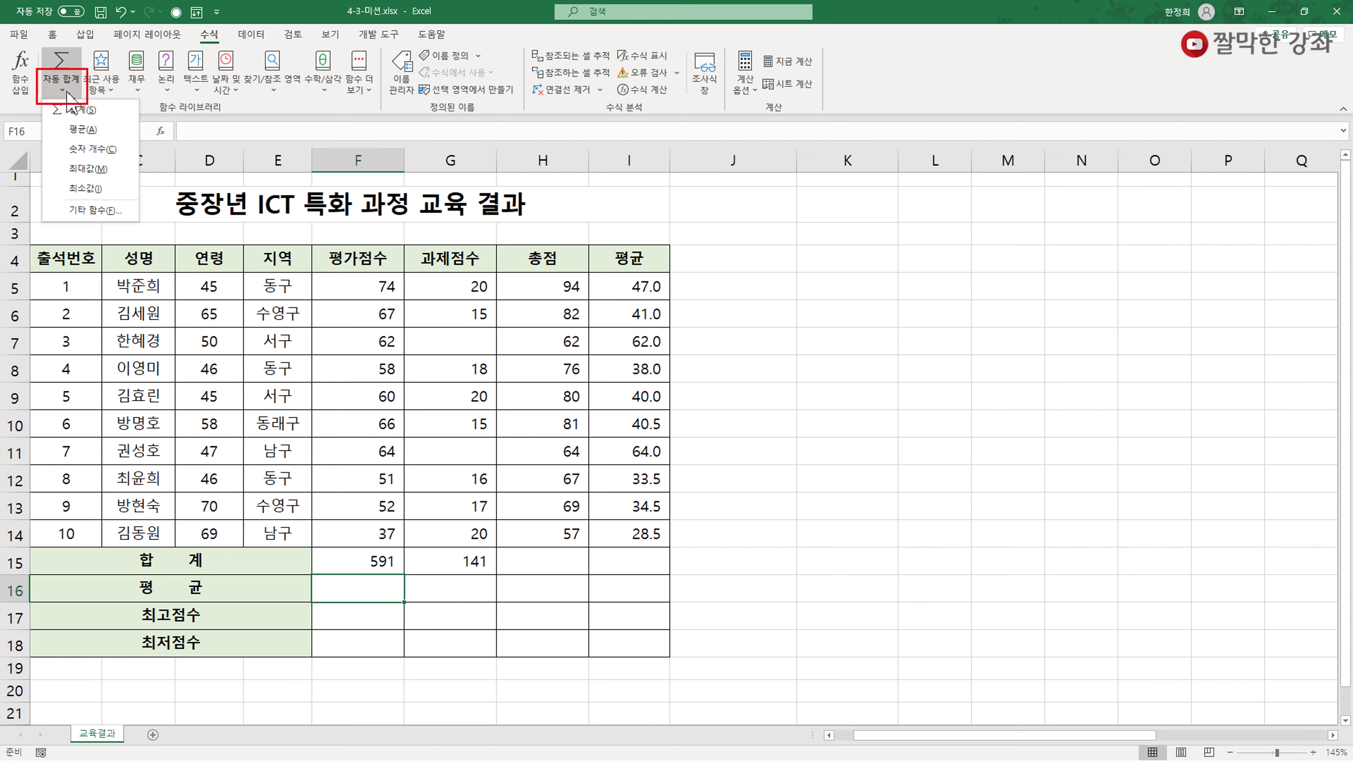
click(75, 132)
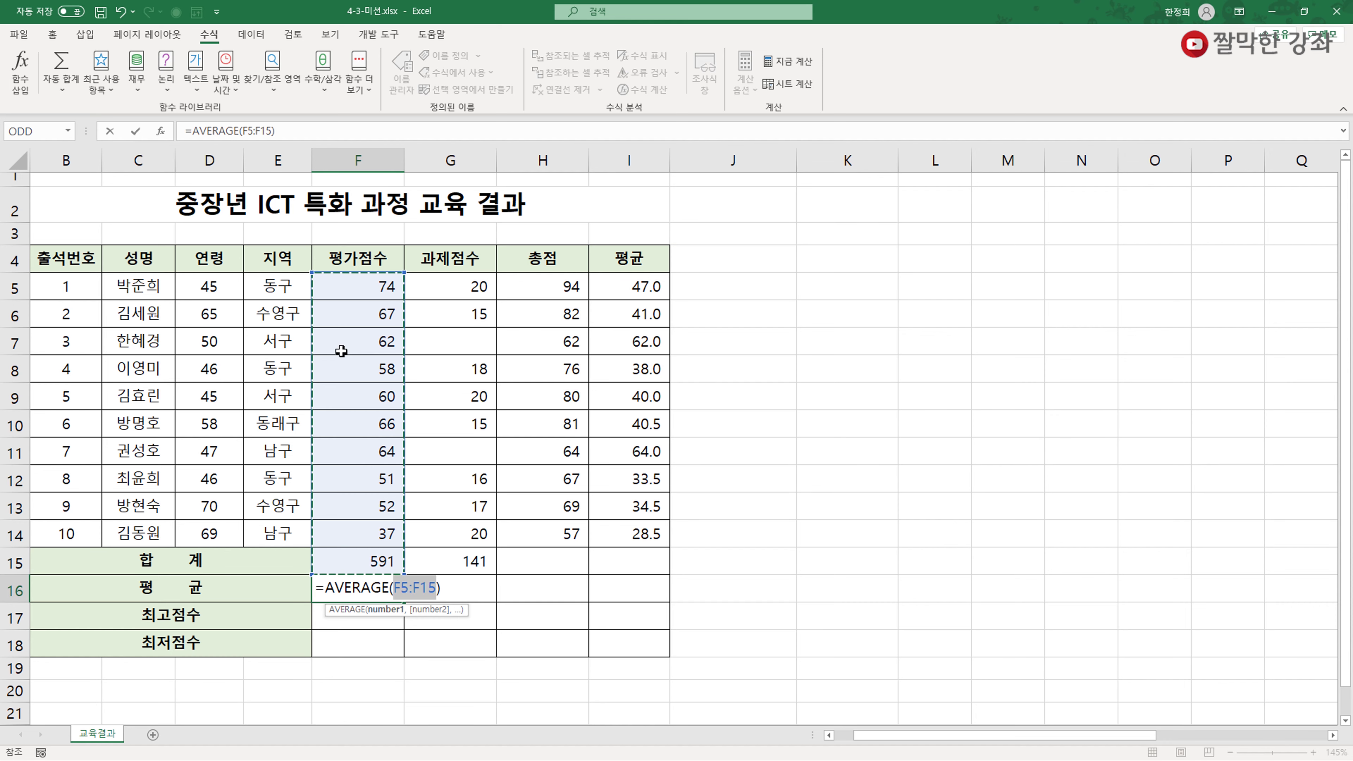
drag(367, 286, 364, 524)
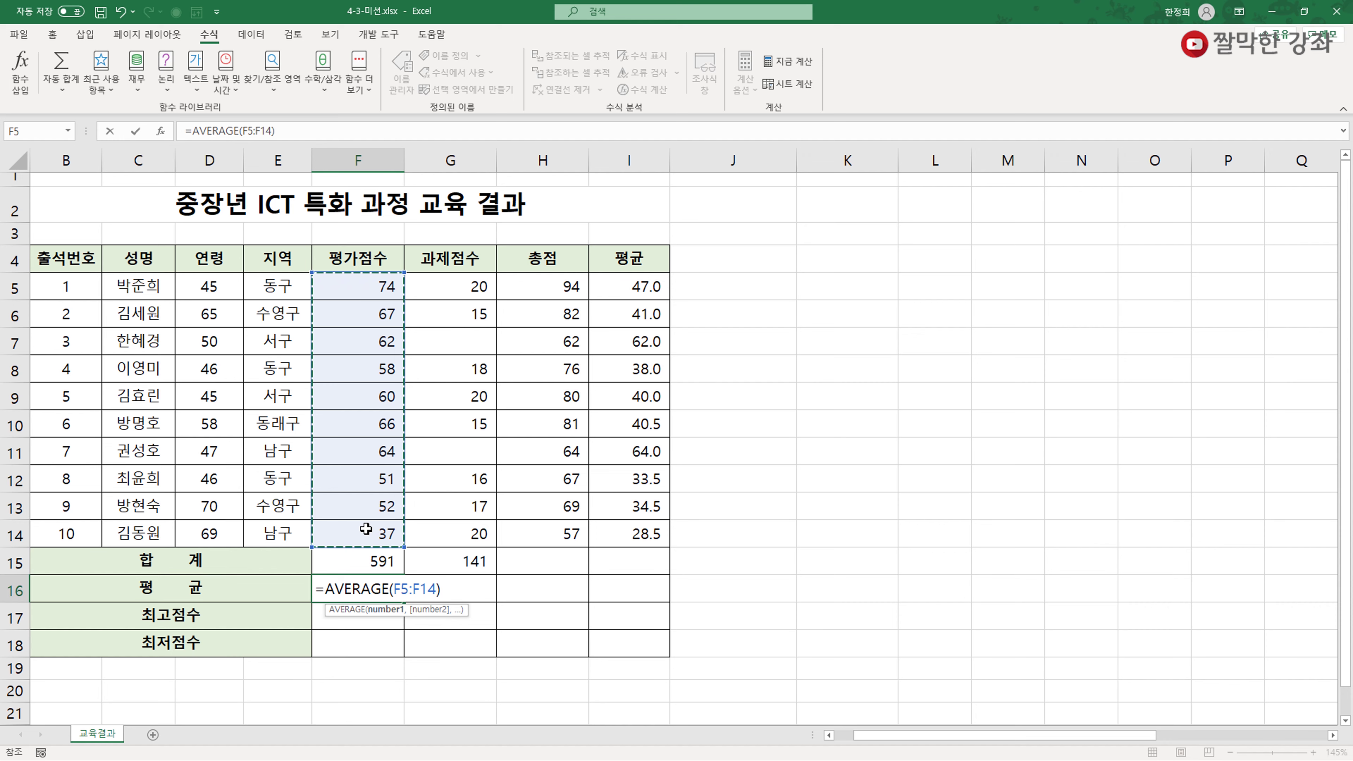
key(Return)
click(382, 589)
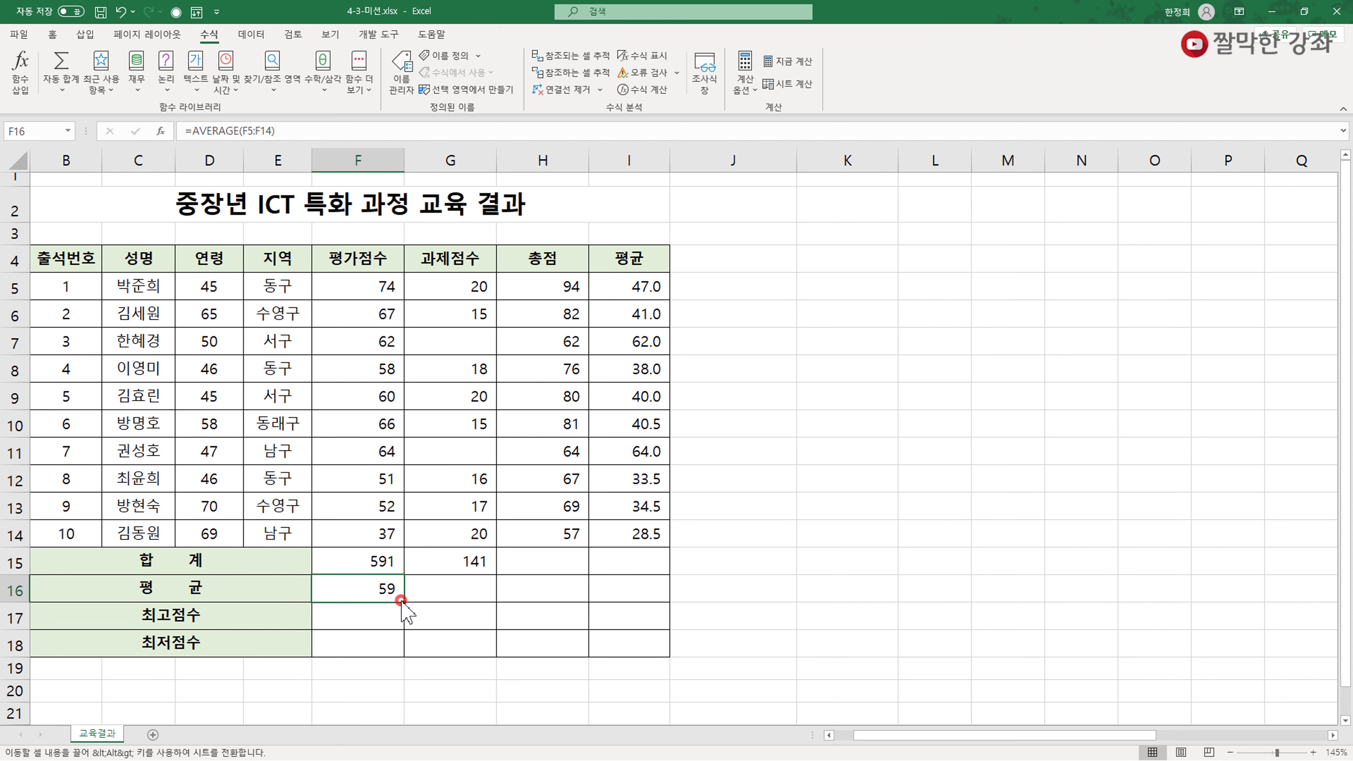
drag(406, 602, 482, 593)
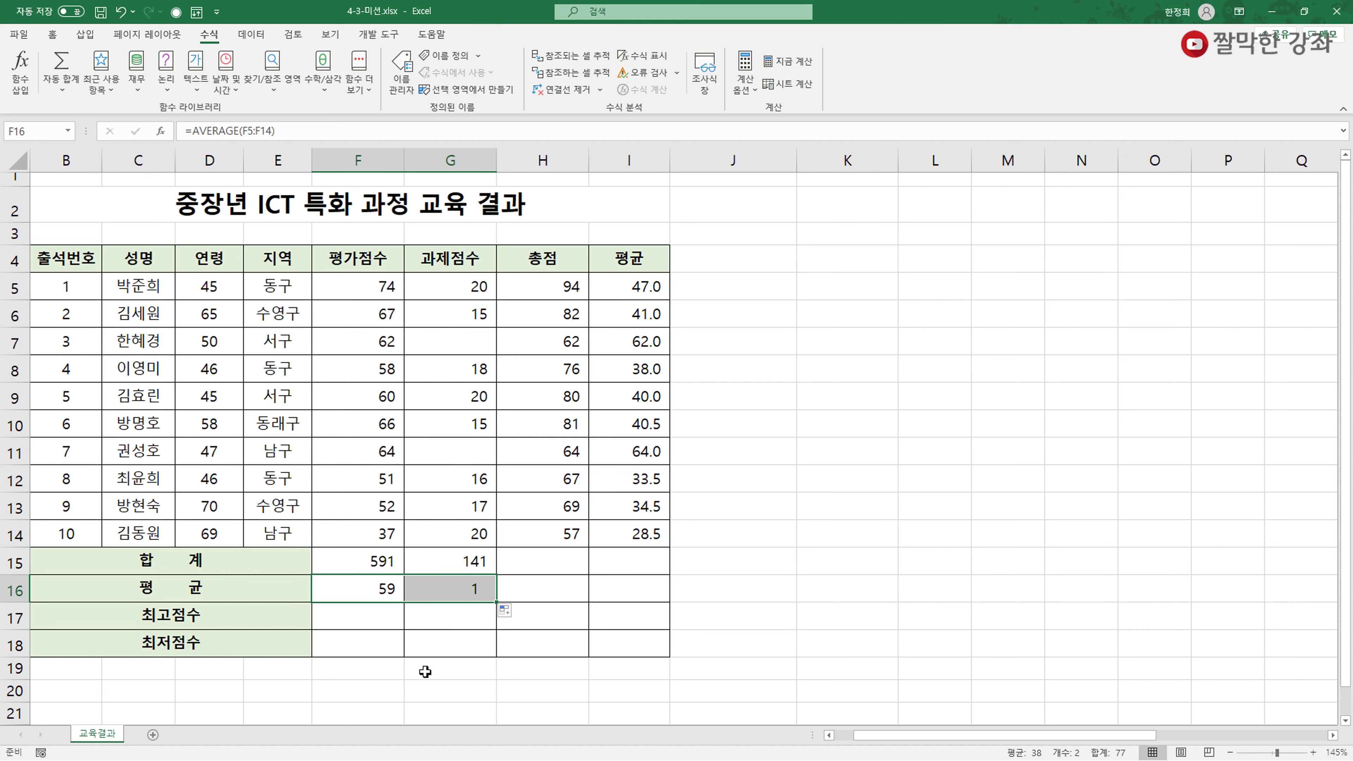
- Show the average evaluation and assignment scores in F16:G16 with one decimal place
right_click(427, 589)
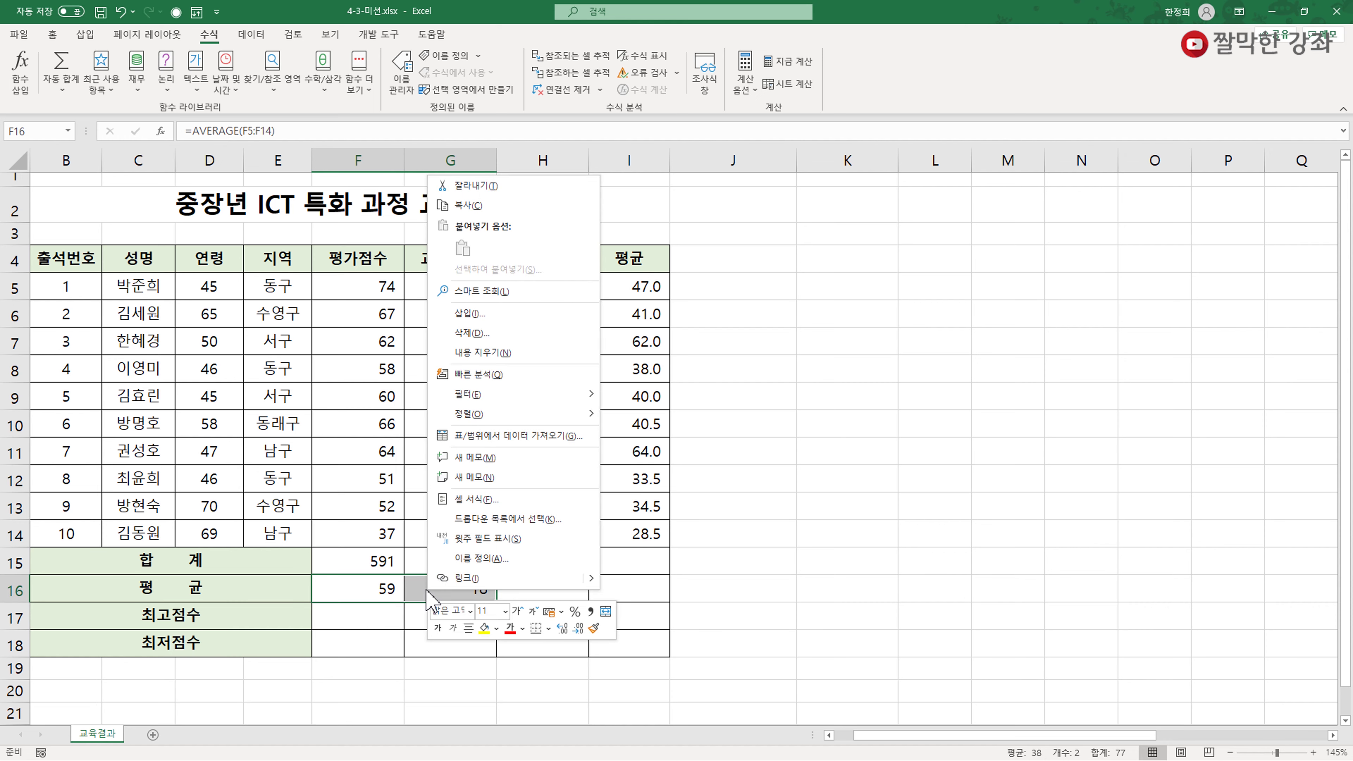
click(563, 629)
click(378, 615)
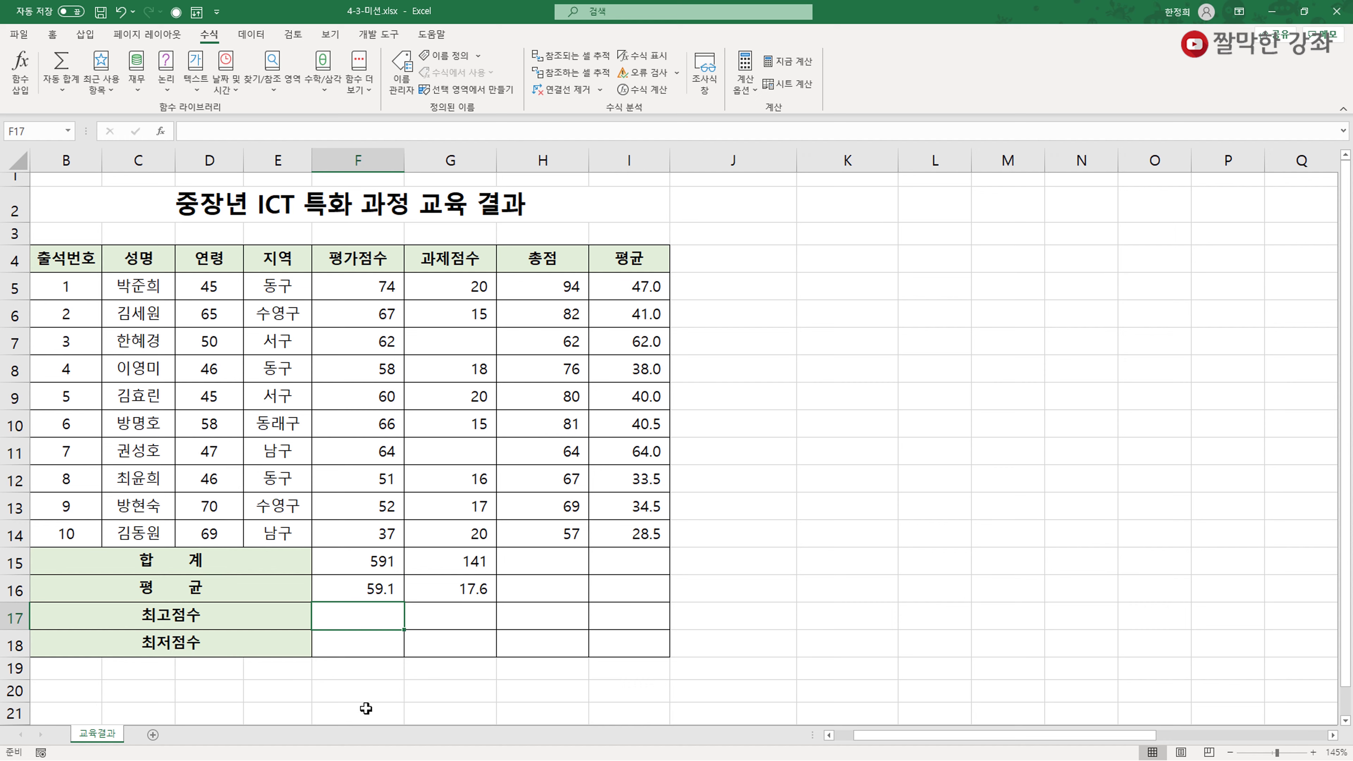
click(377, 591)
click(469, 594)
- Find the highest evaluation score in F17 with =MAX(F5:F14) and fill the formula across to G17
click(355, 619)
click(61, 92)
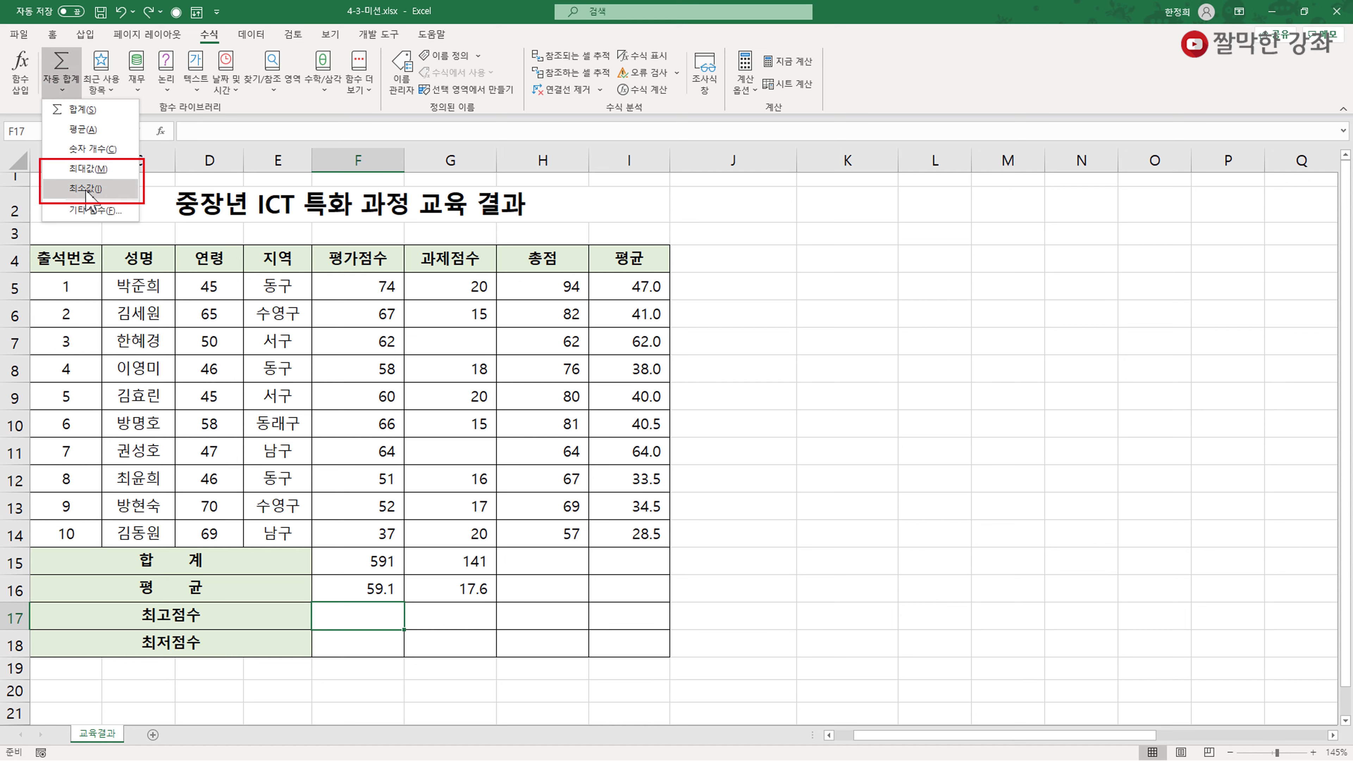
click(87, 168)
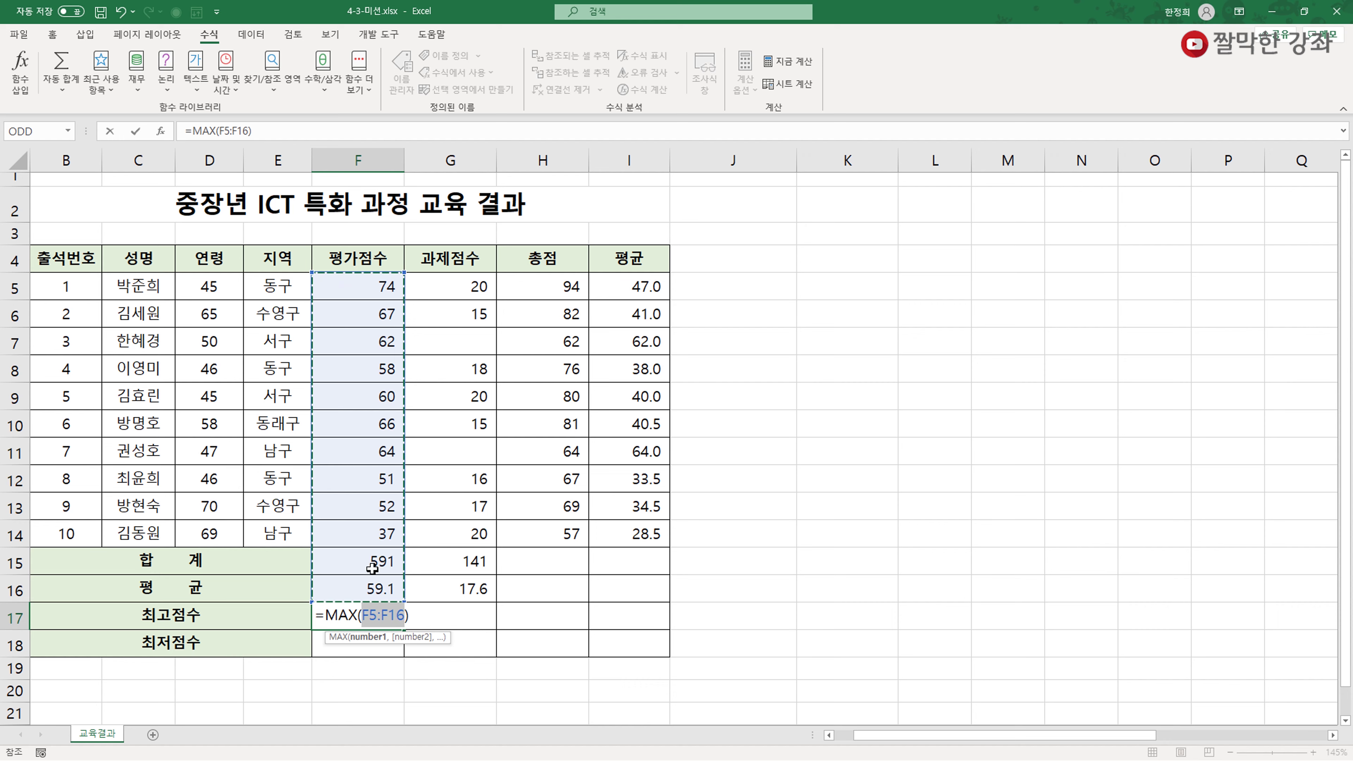
click(371, 285)
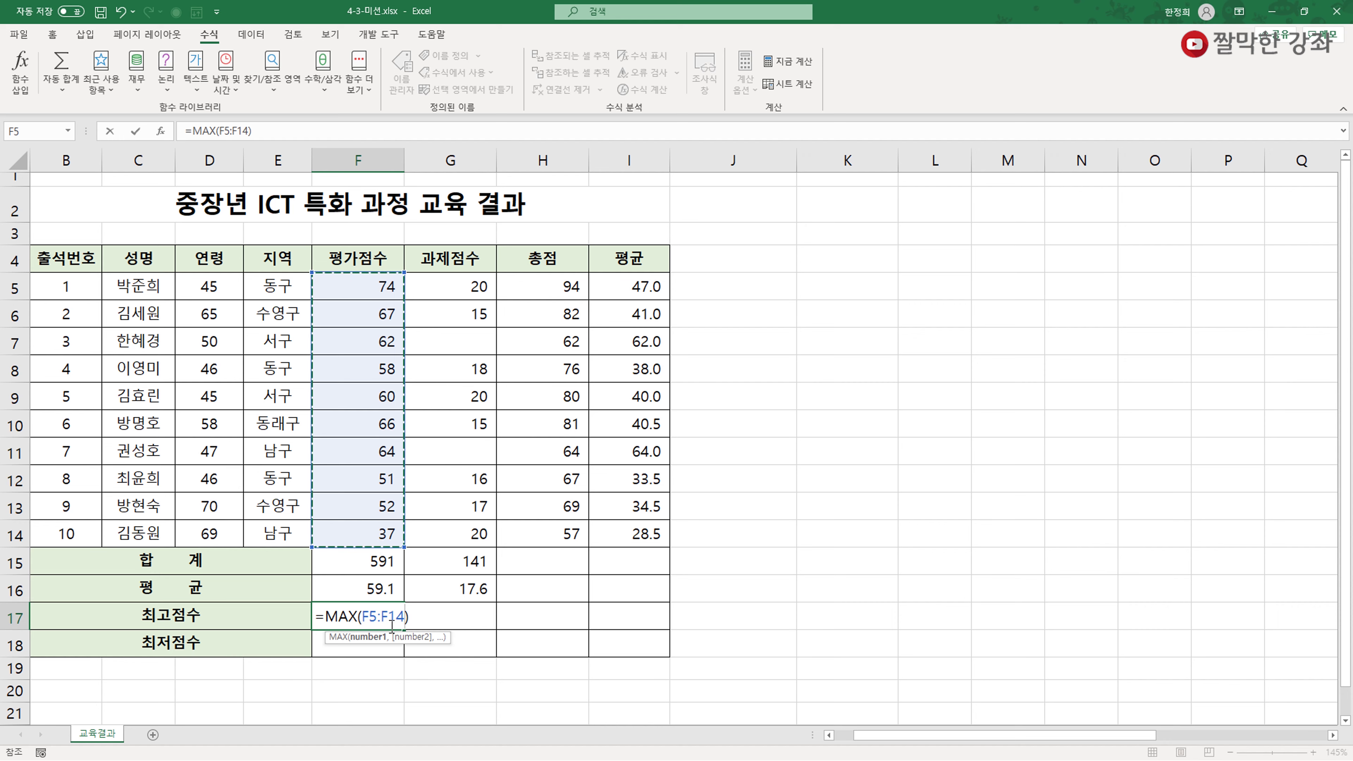
key(Return)
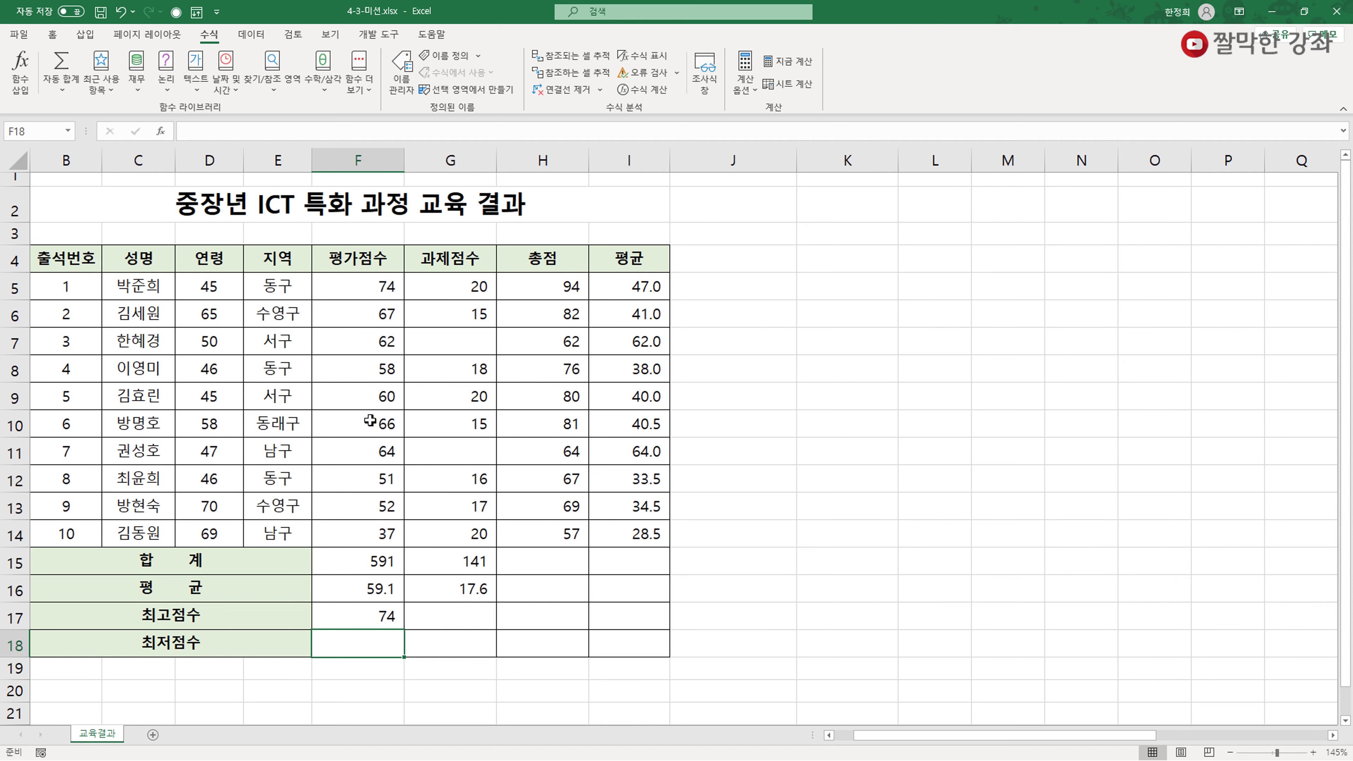
click(393, 616)
drag(404, 629, 456, 636)
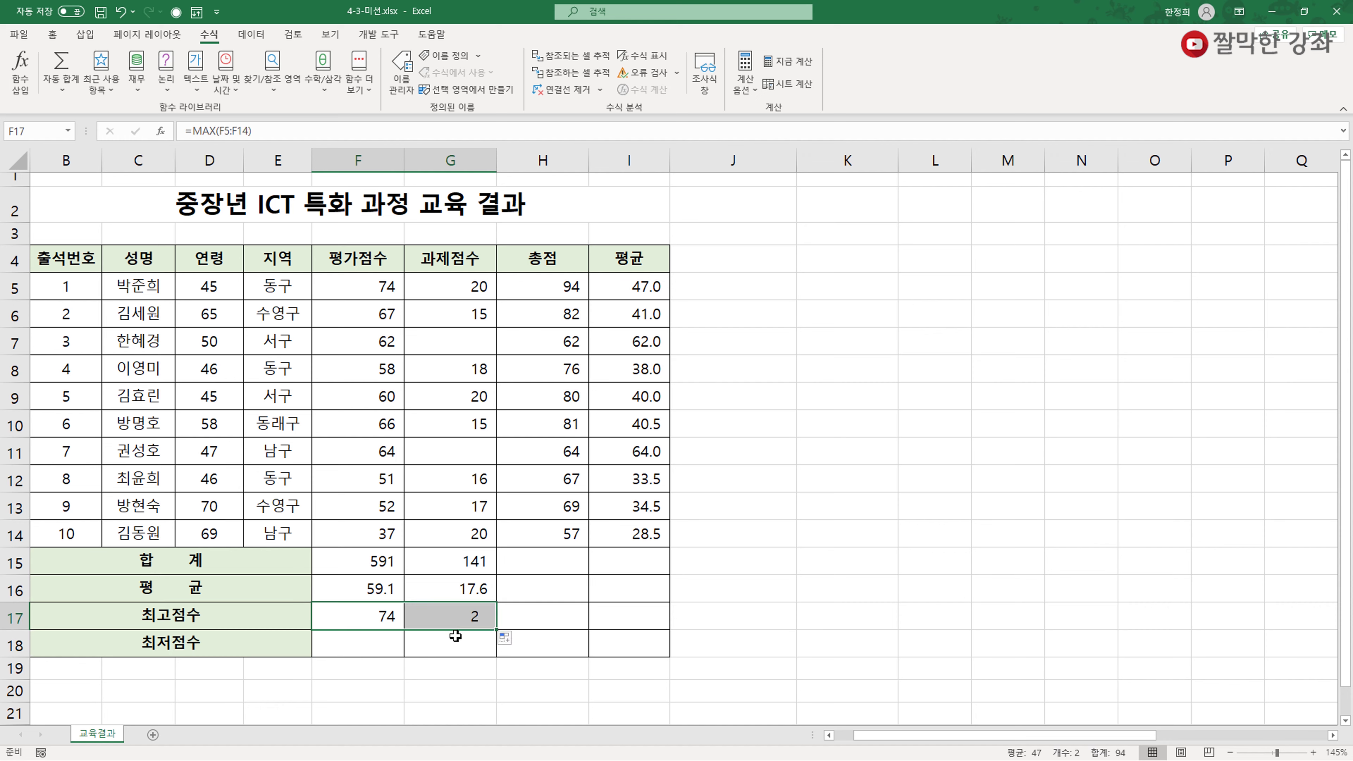
click(465, 618)
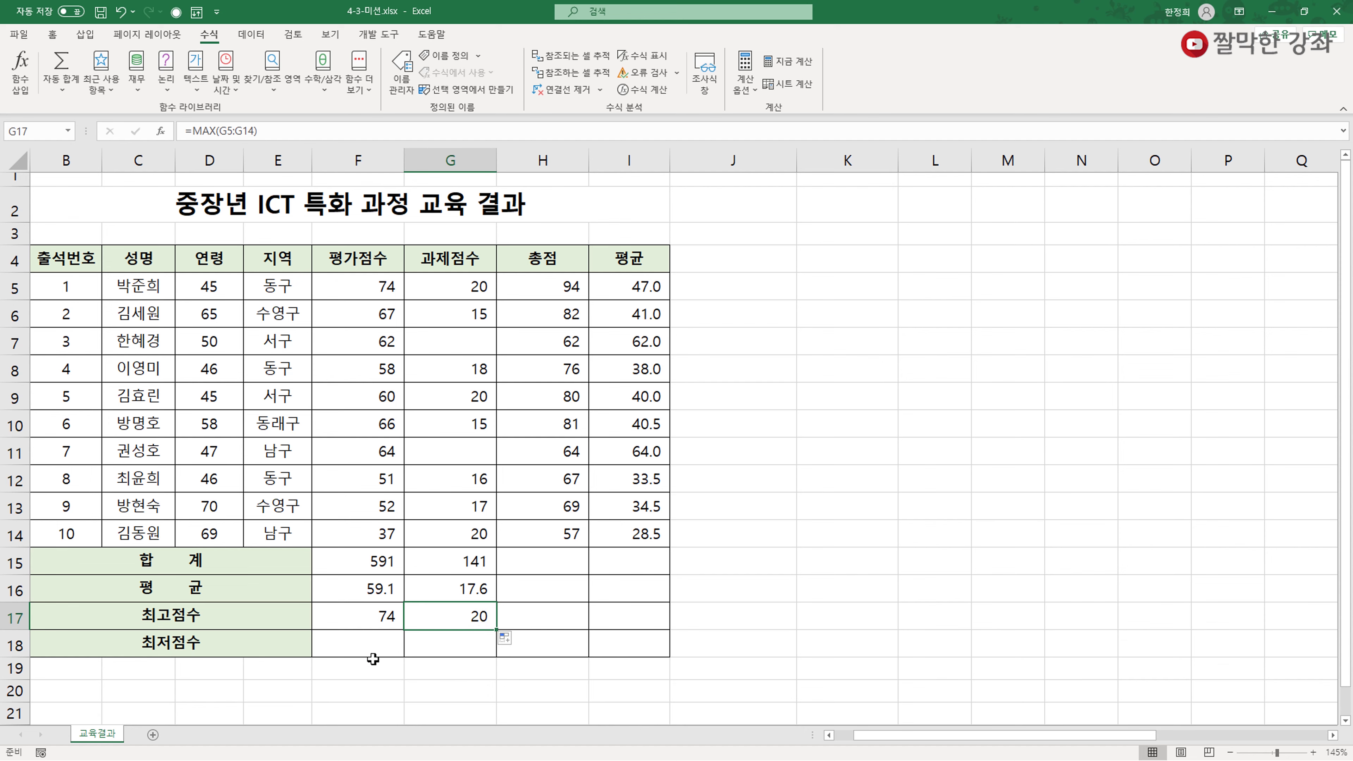
- Find the lowest evaluation score in F18 with =MIN(F5:F14) and fill the formula across to G18
click(370, 645)
click(63, 92)
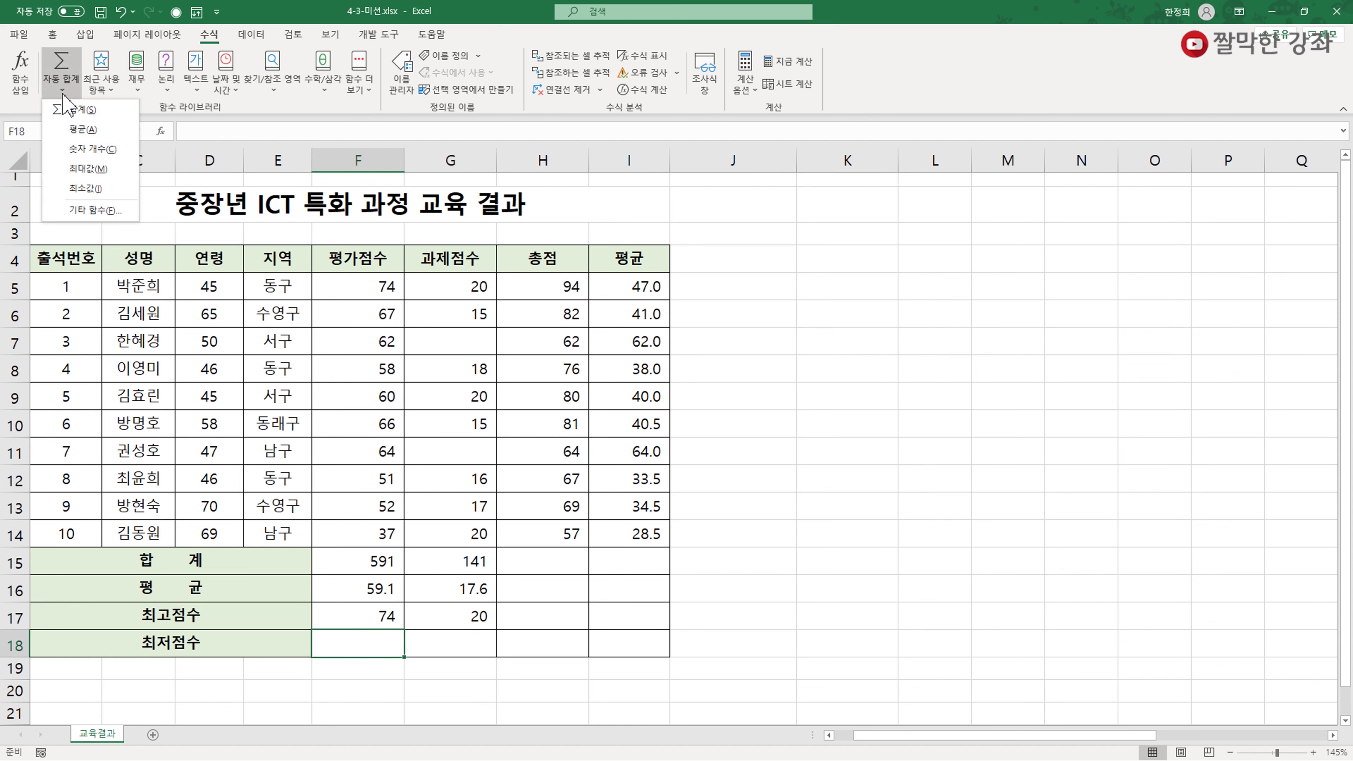
click(91, 190)
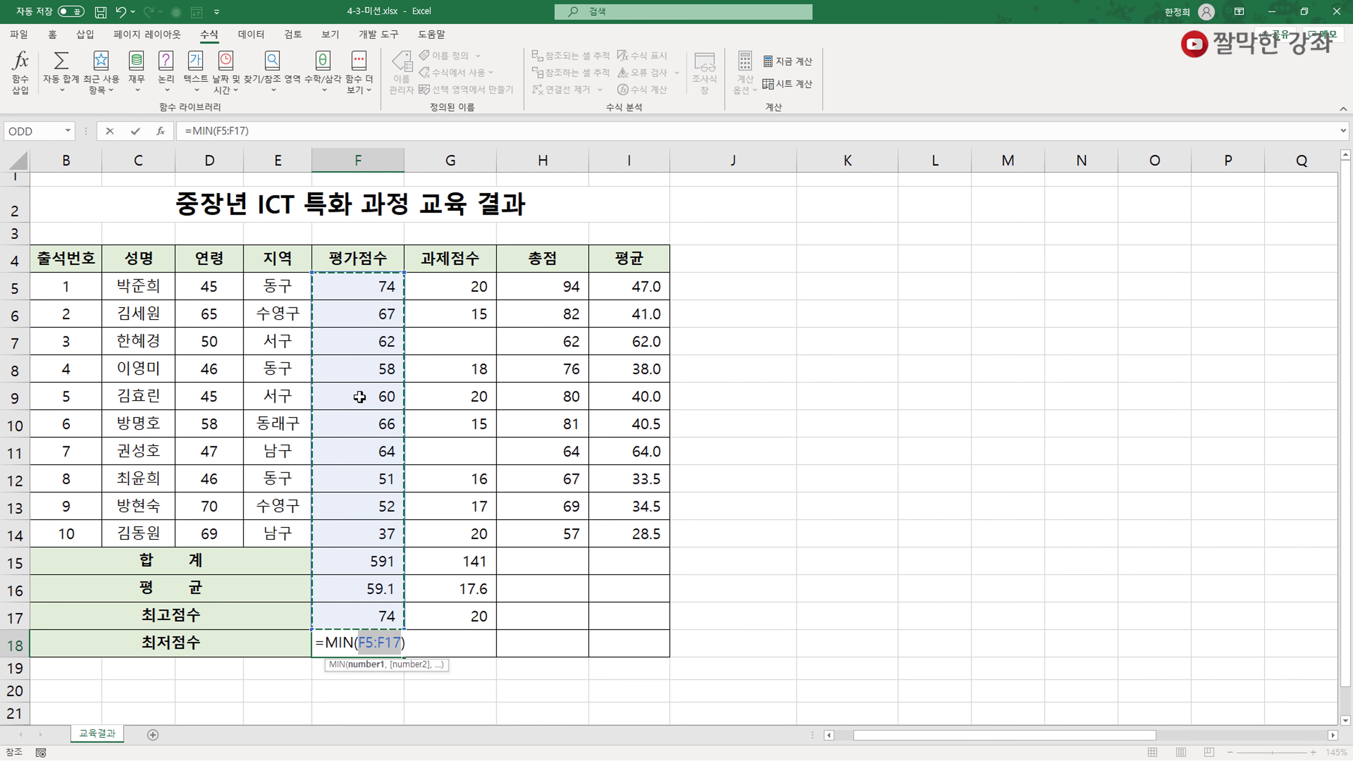
drag(352, 282, 353, 526)
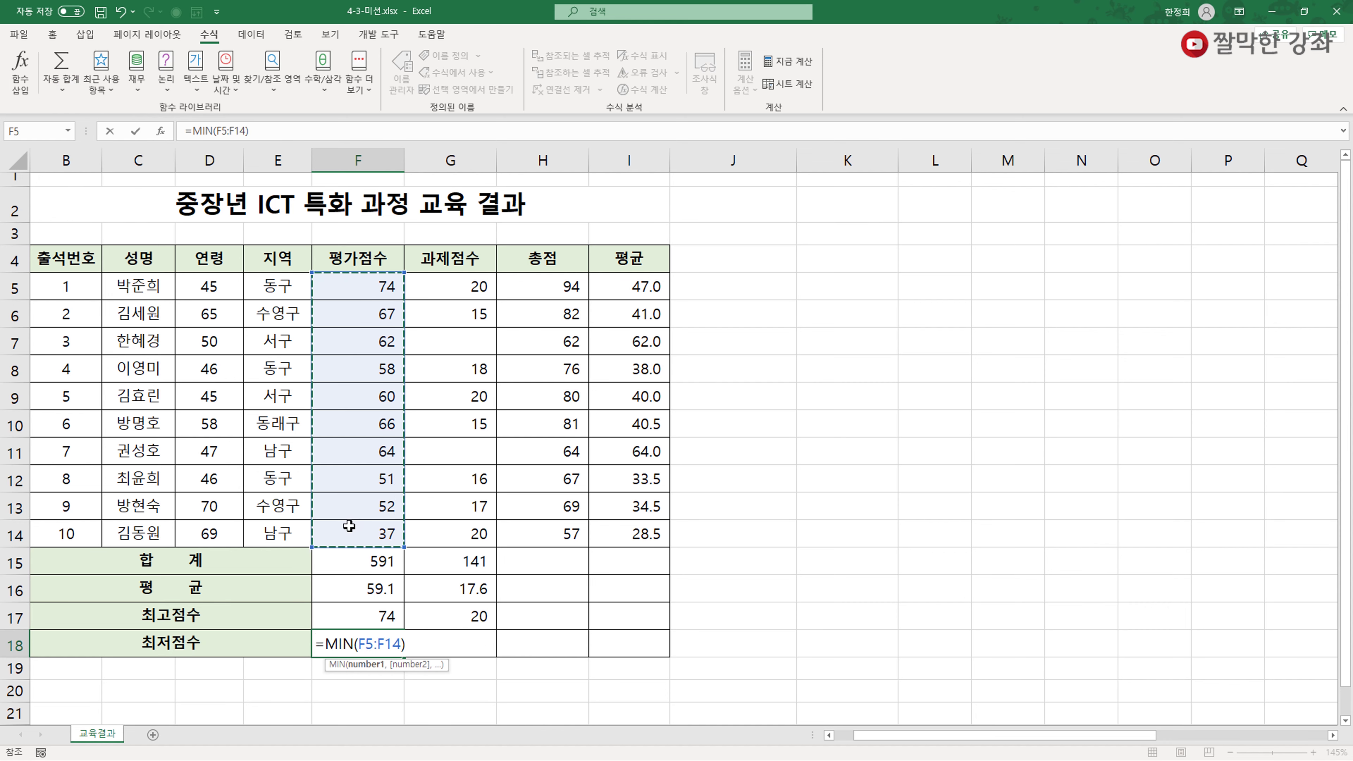
key(Return)
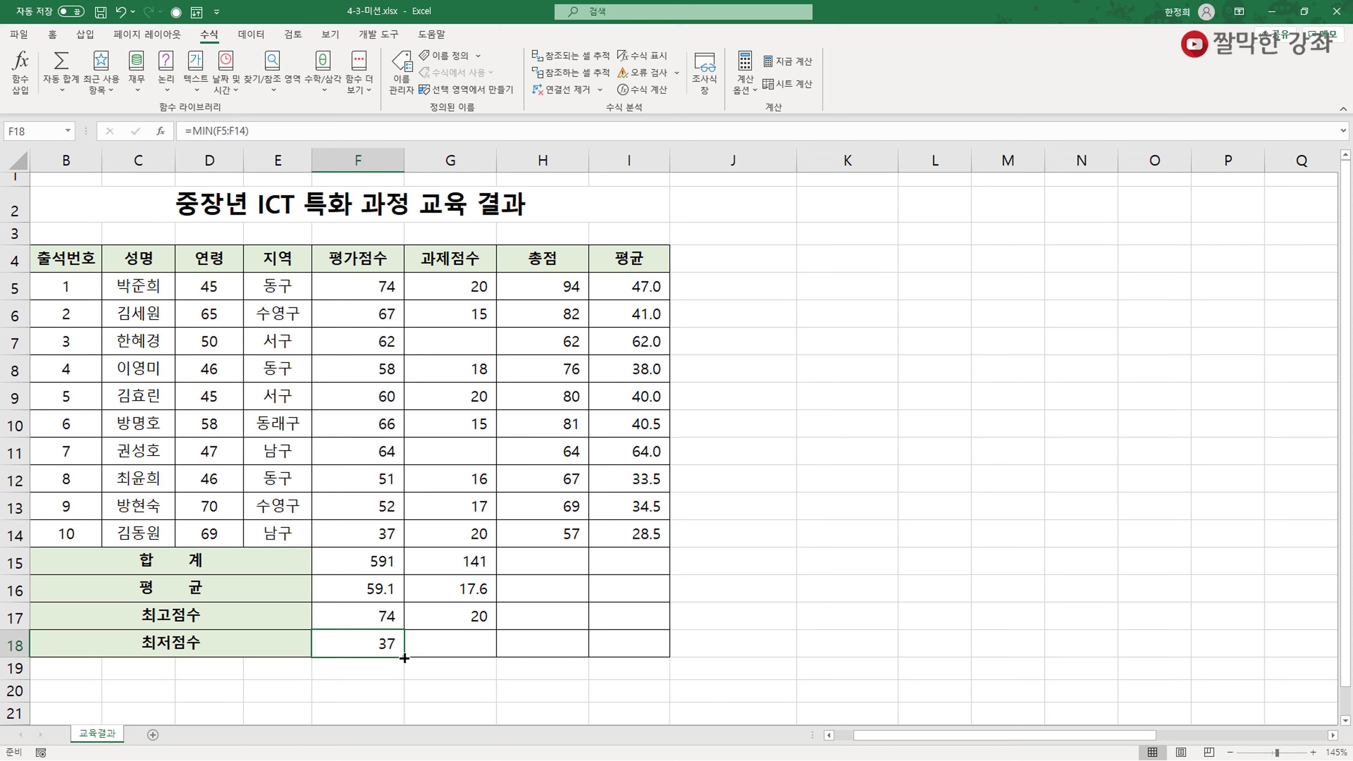
drag(404, 665, 474, 660)
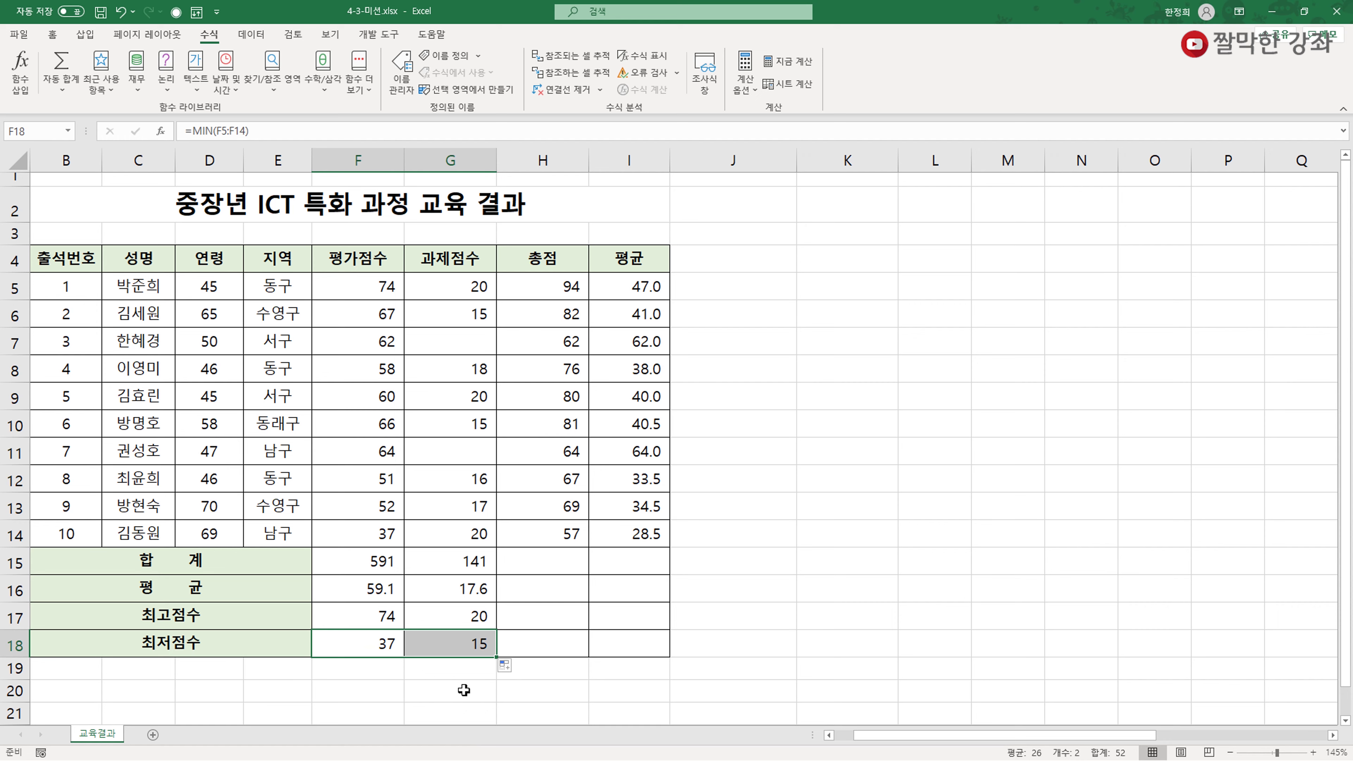
click(449, 648)
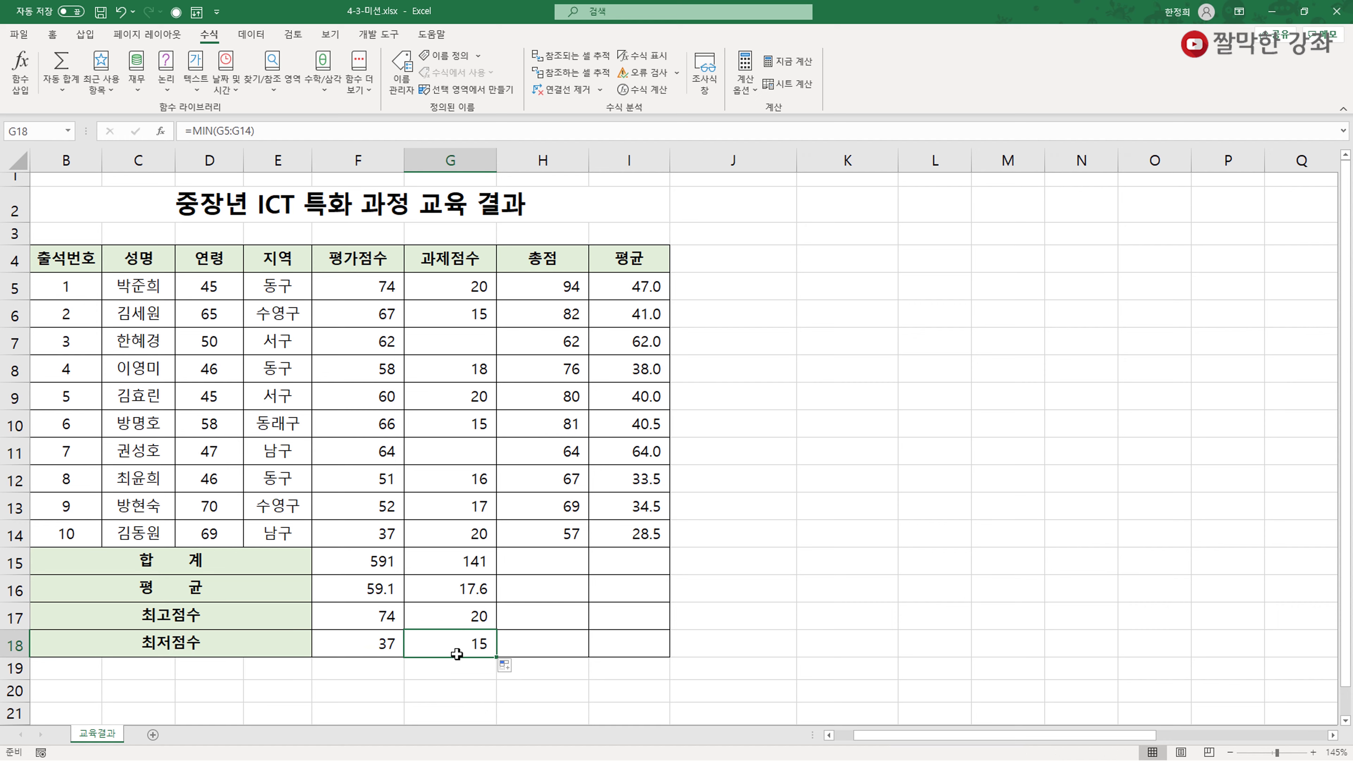
- Merge the empty cells H15:I18 and cross the merged cell out with both diagonal borders
drag(554, 568, 628, 644)
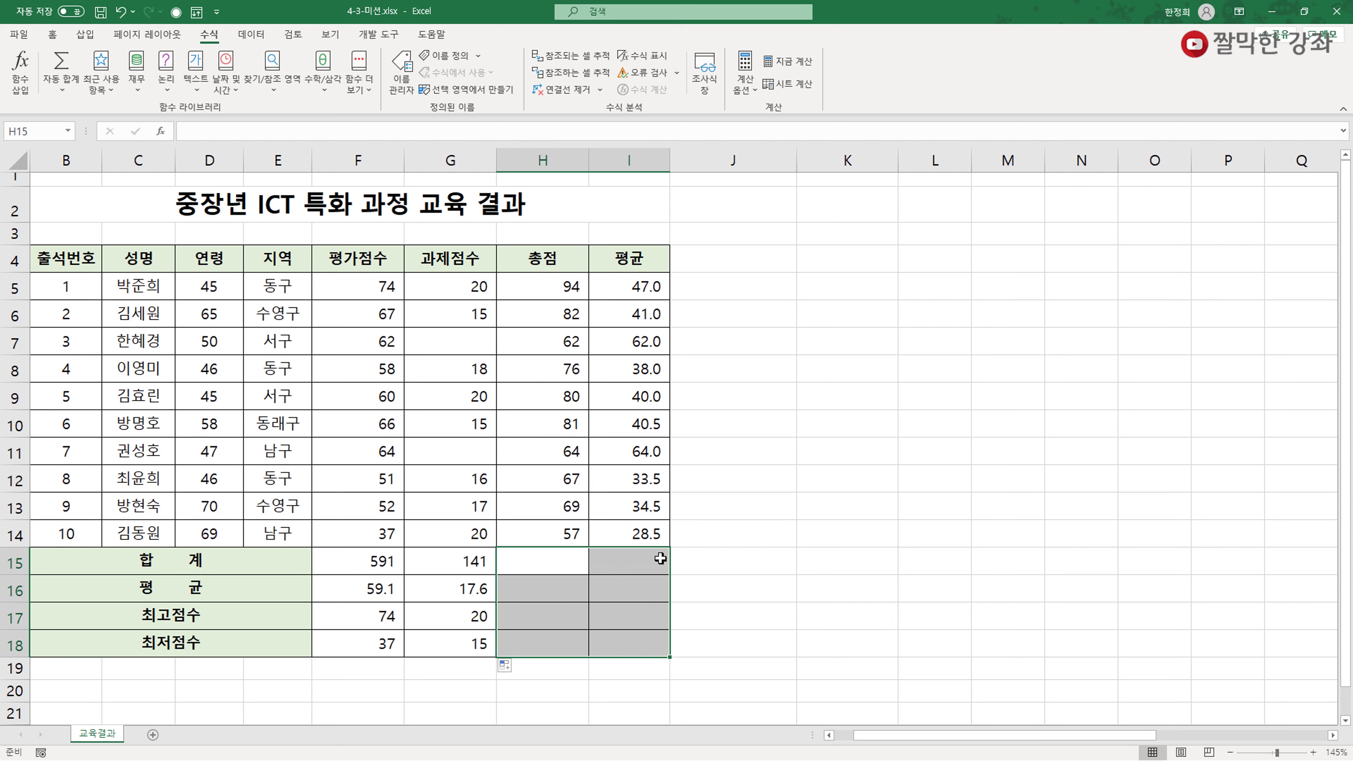
right_click(629, 564)
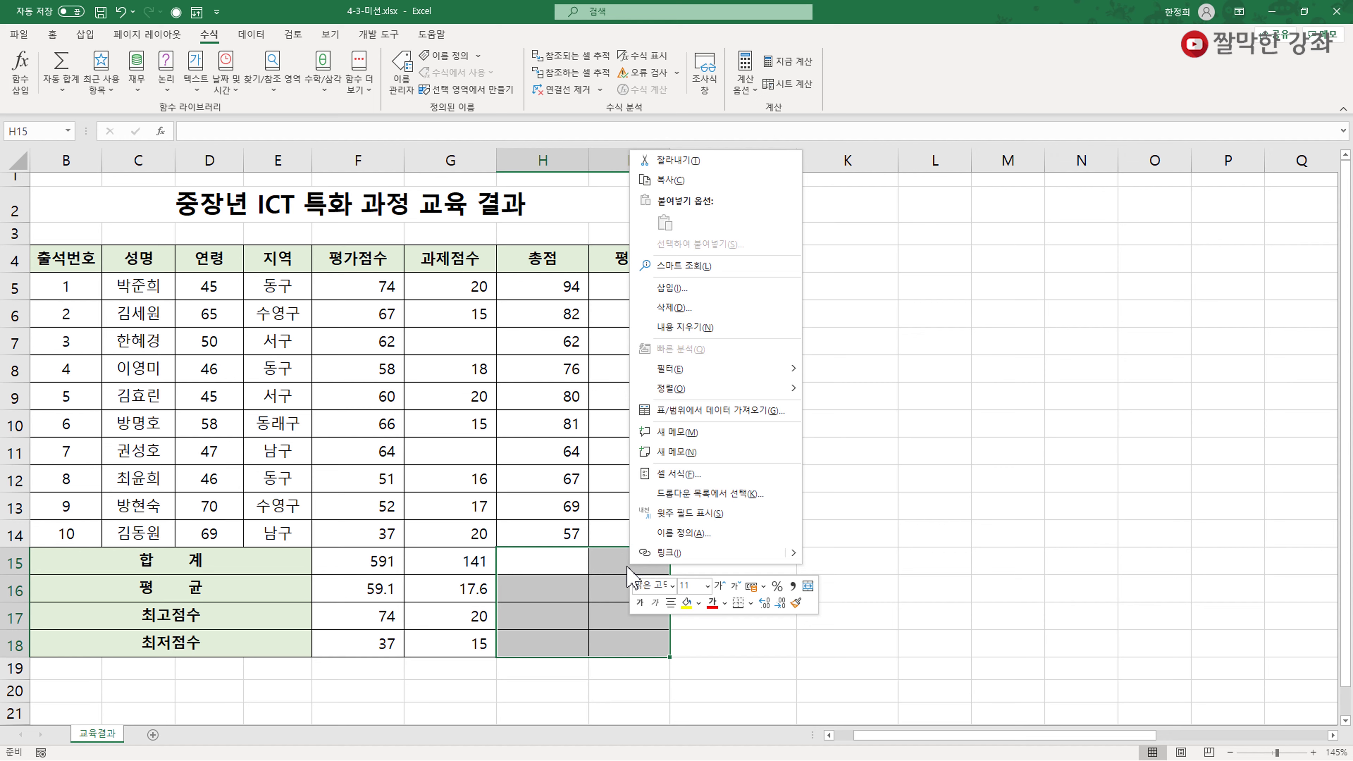
click(808, 587)
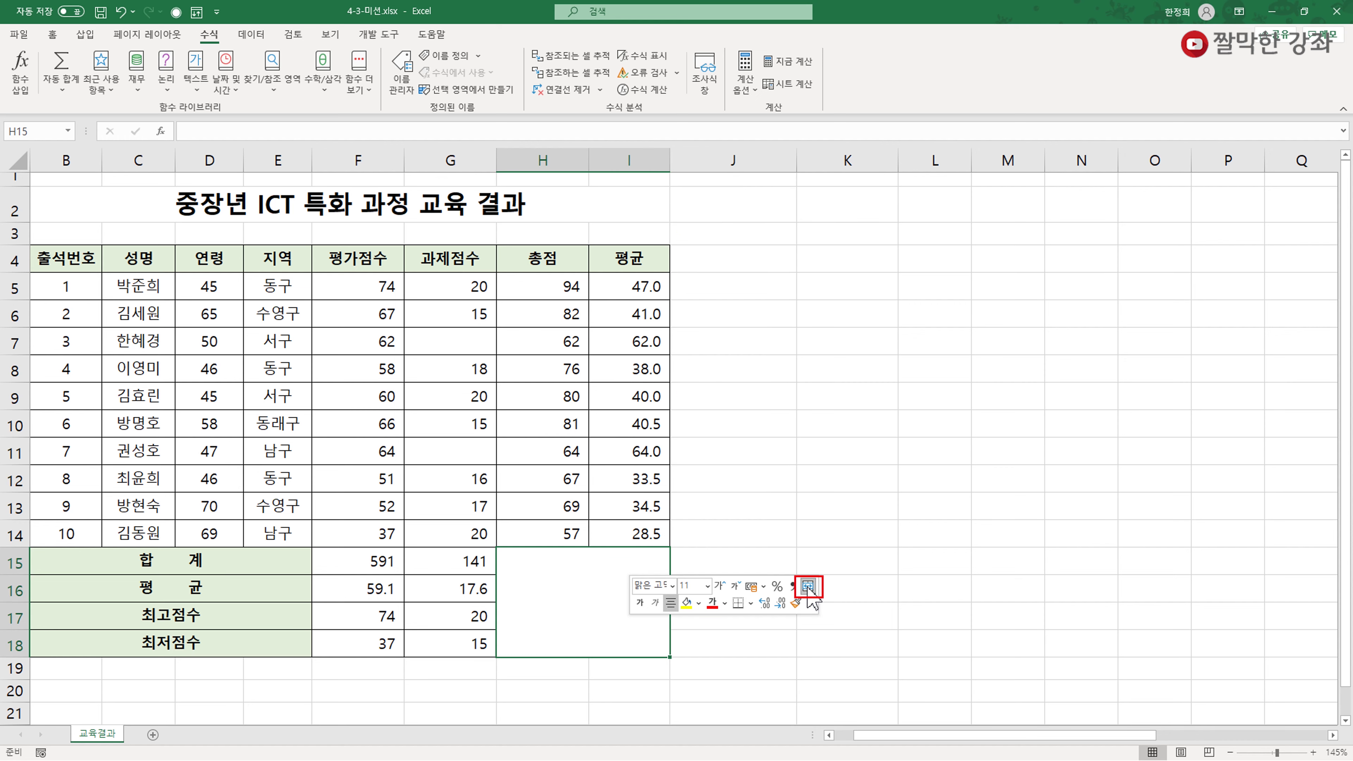
click(750, 603)
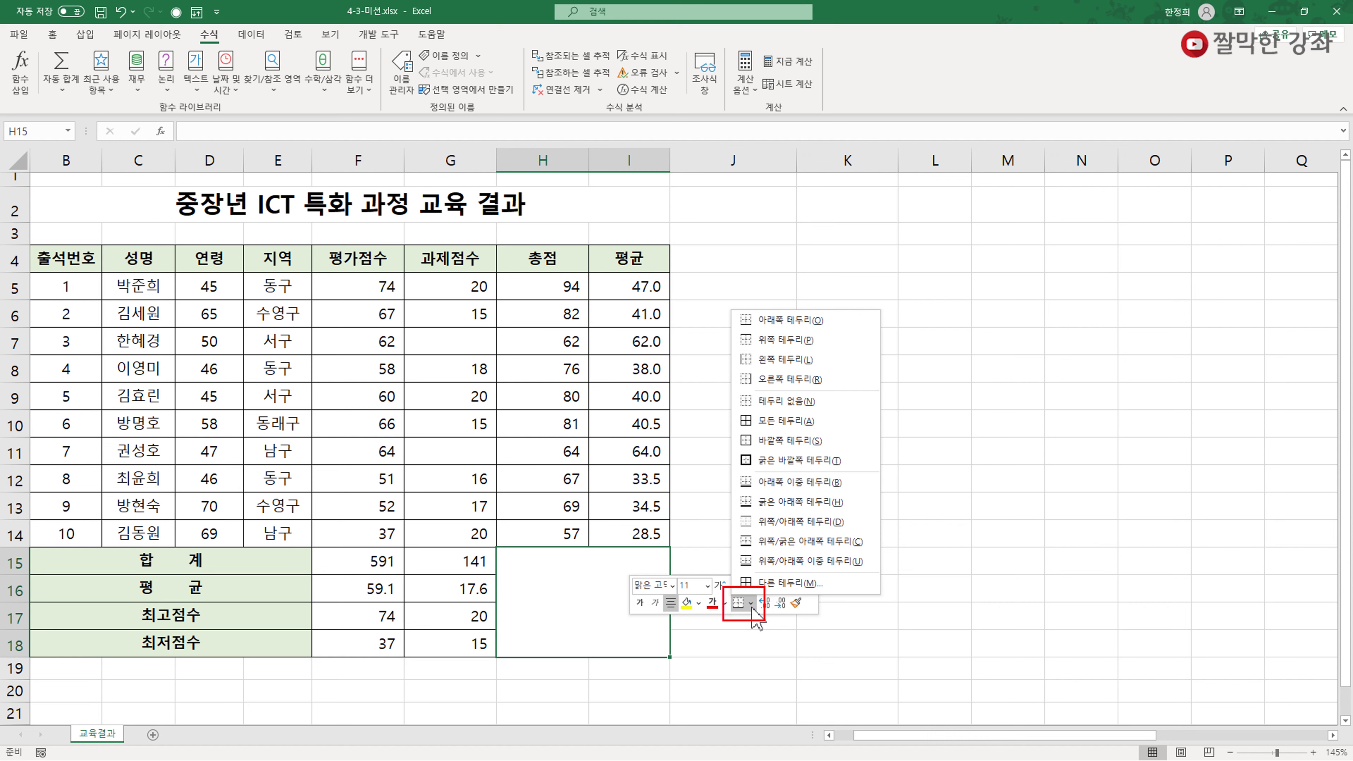
click(775, 583)
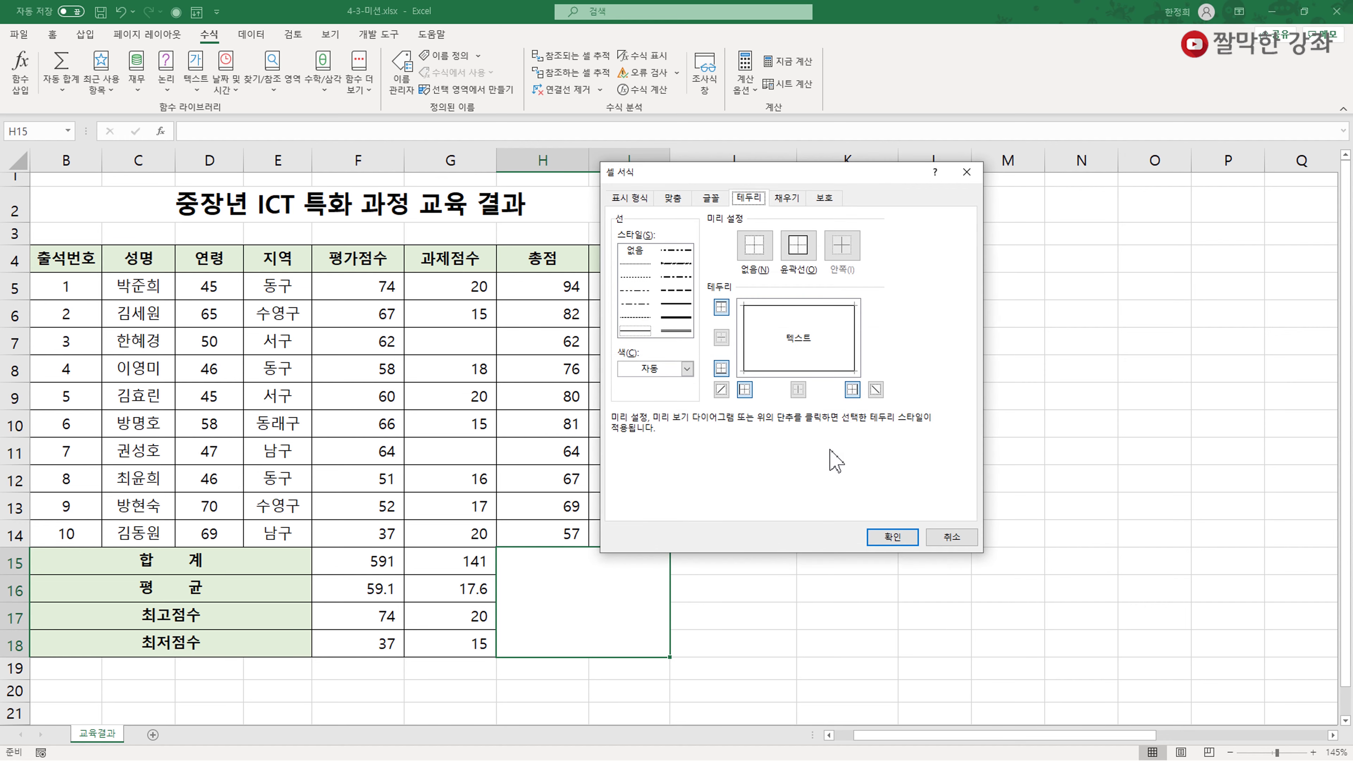
click(877, 389)
click(722, 389)
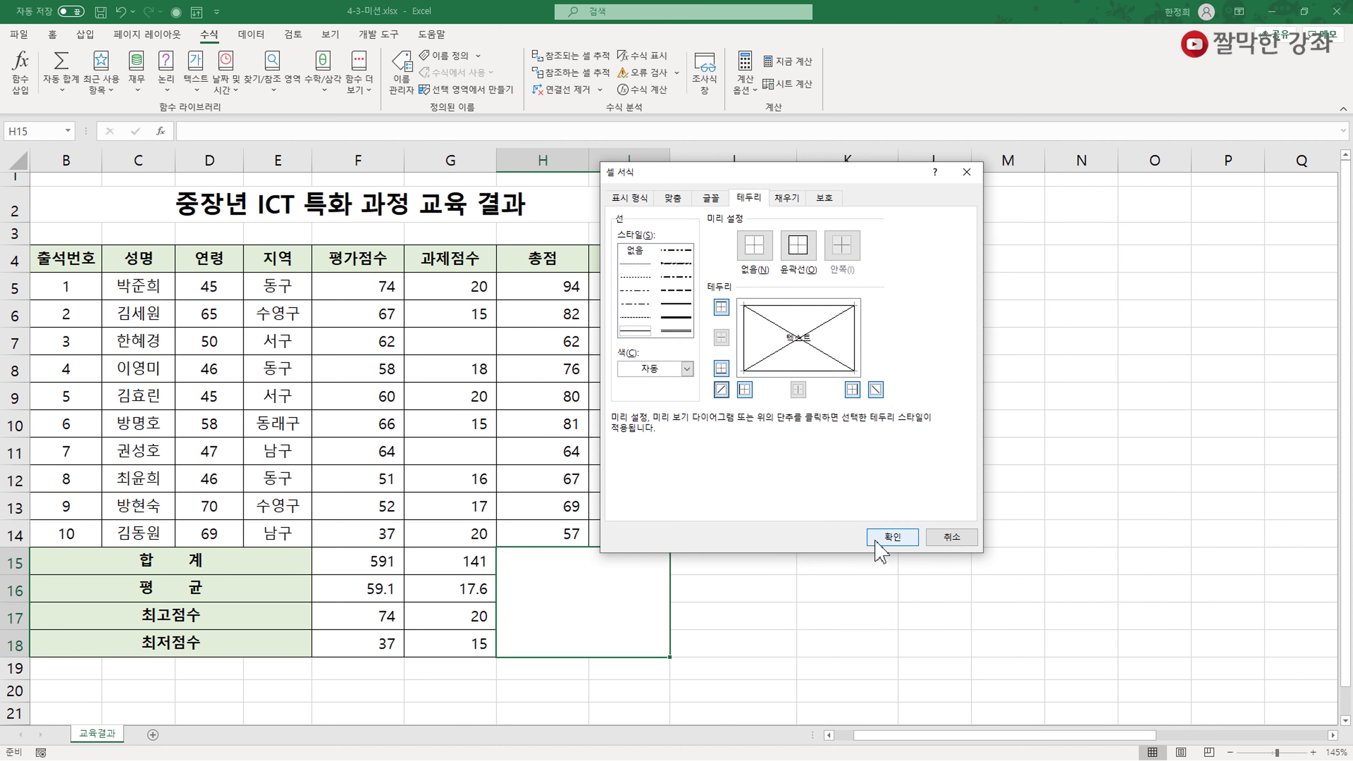
click(892, 537)
click(794, 644)
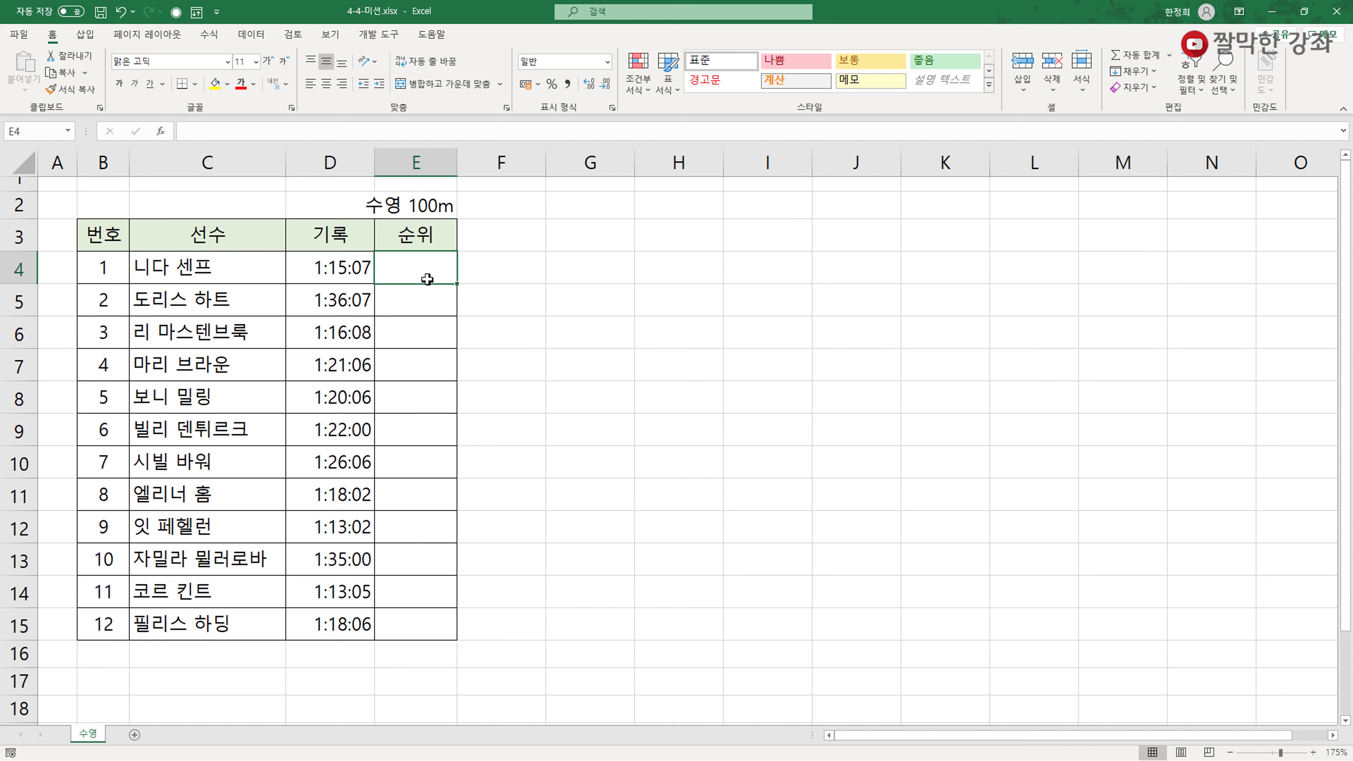
- Start a RANK.EQ formula in the first swimmer's rank cell E4 of the 수영 sheet
text(=)
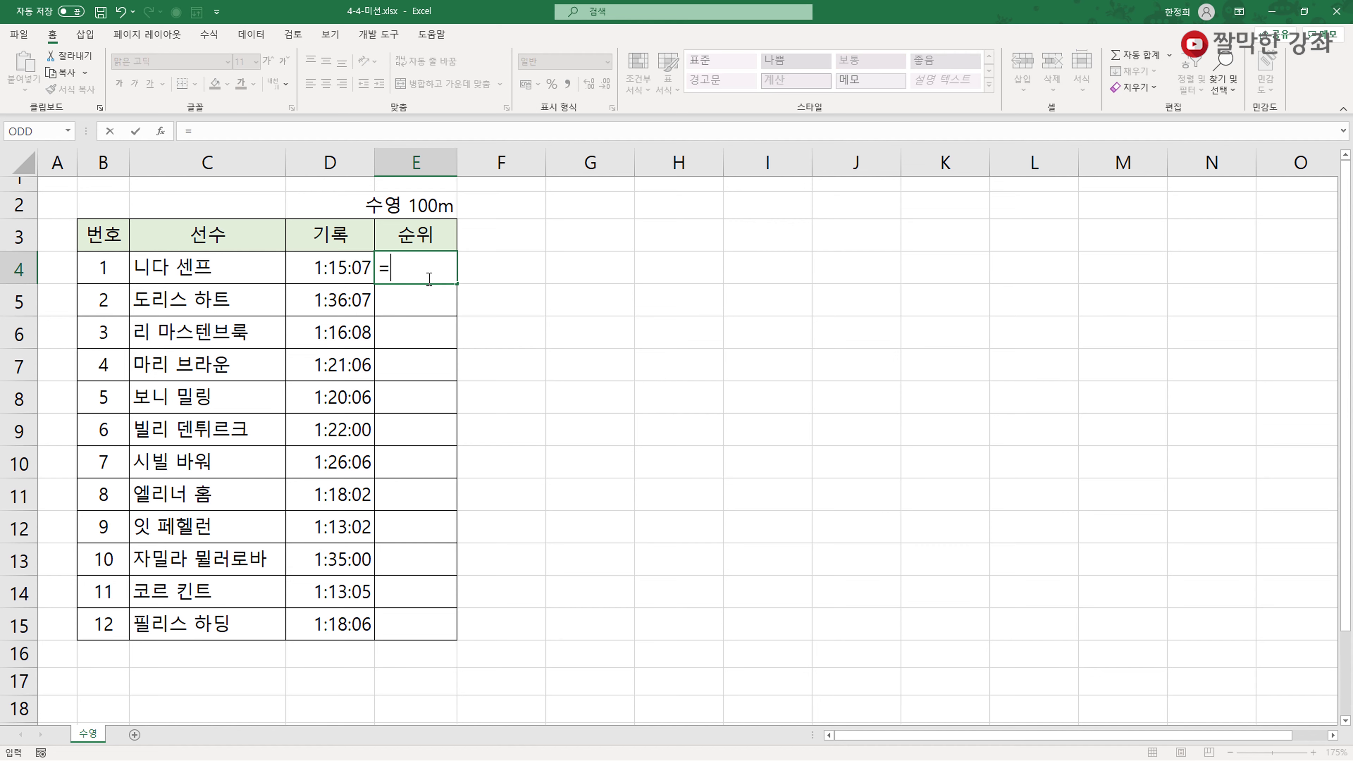
text(ra)
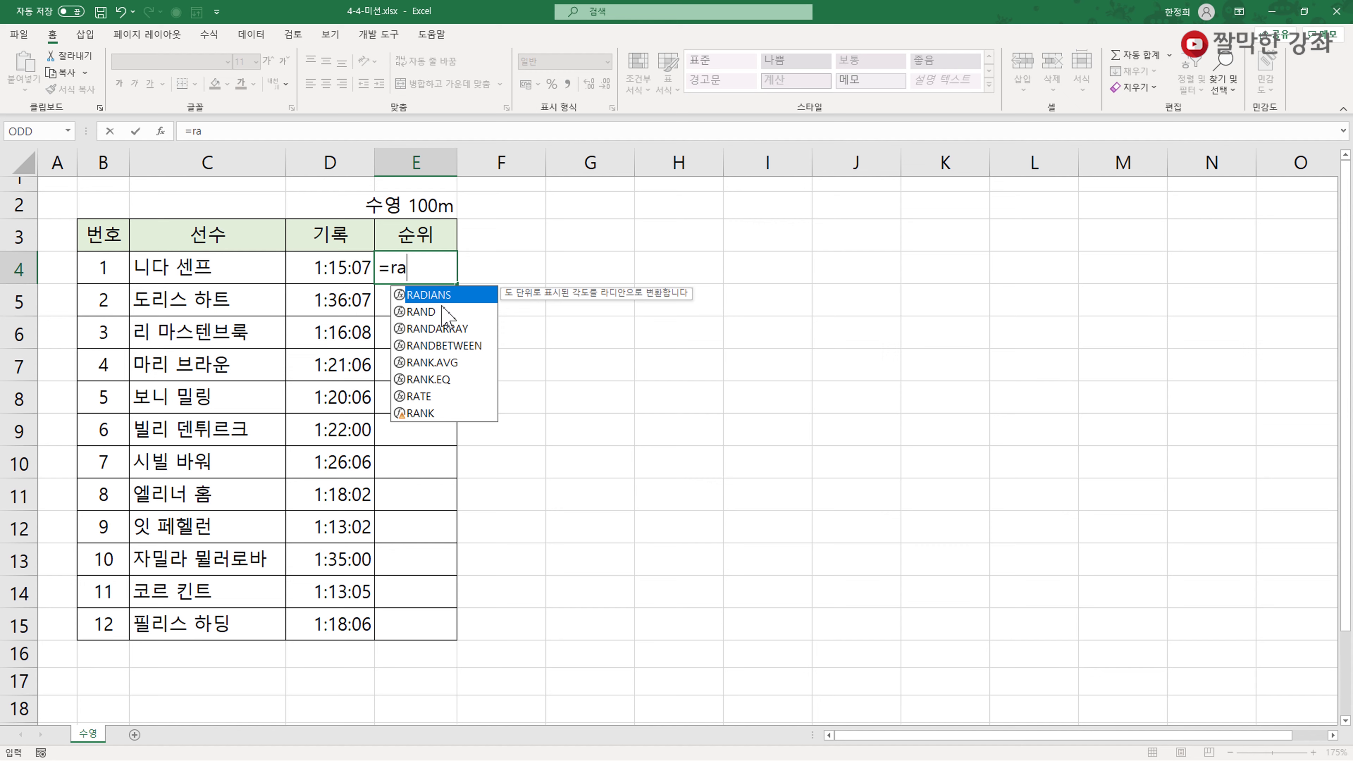
click(426, 414)
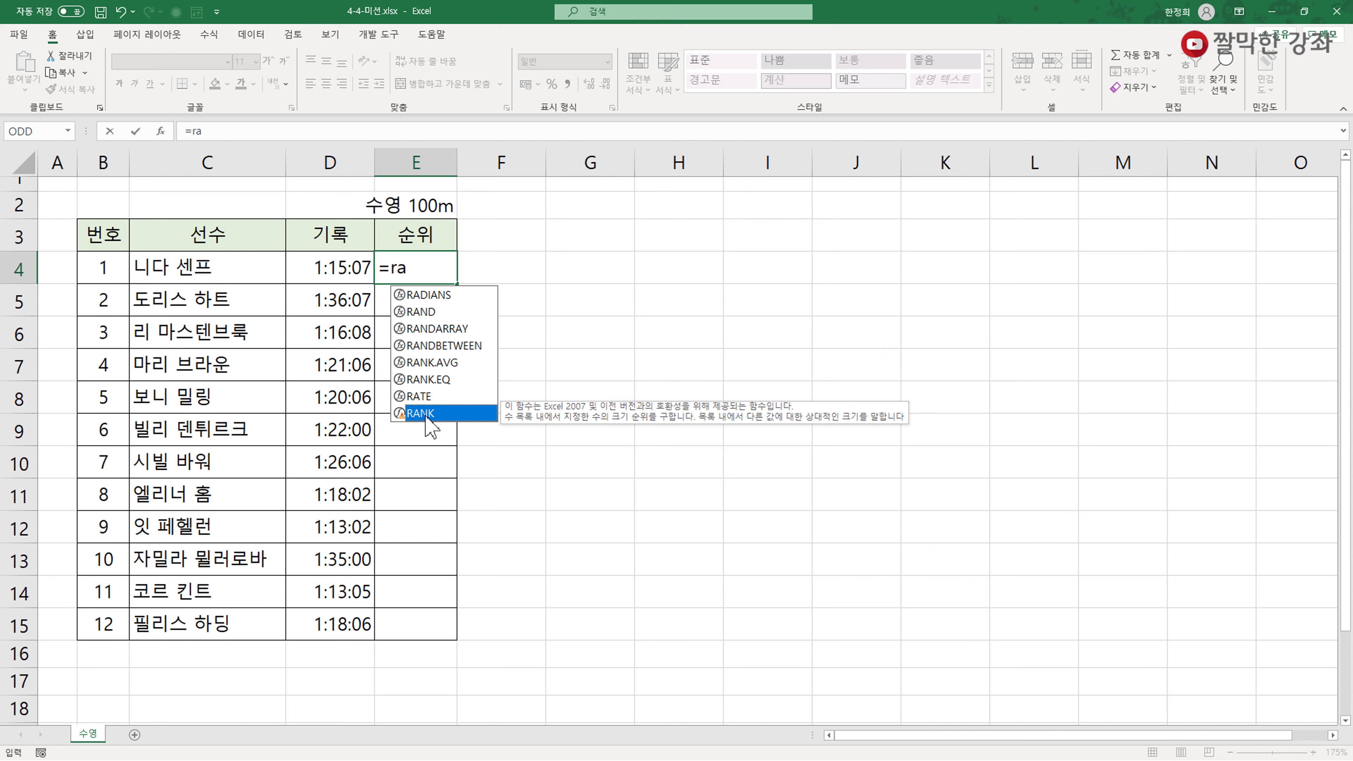
click(429, 382)
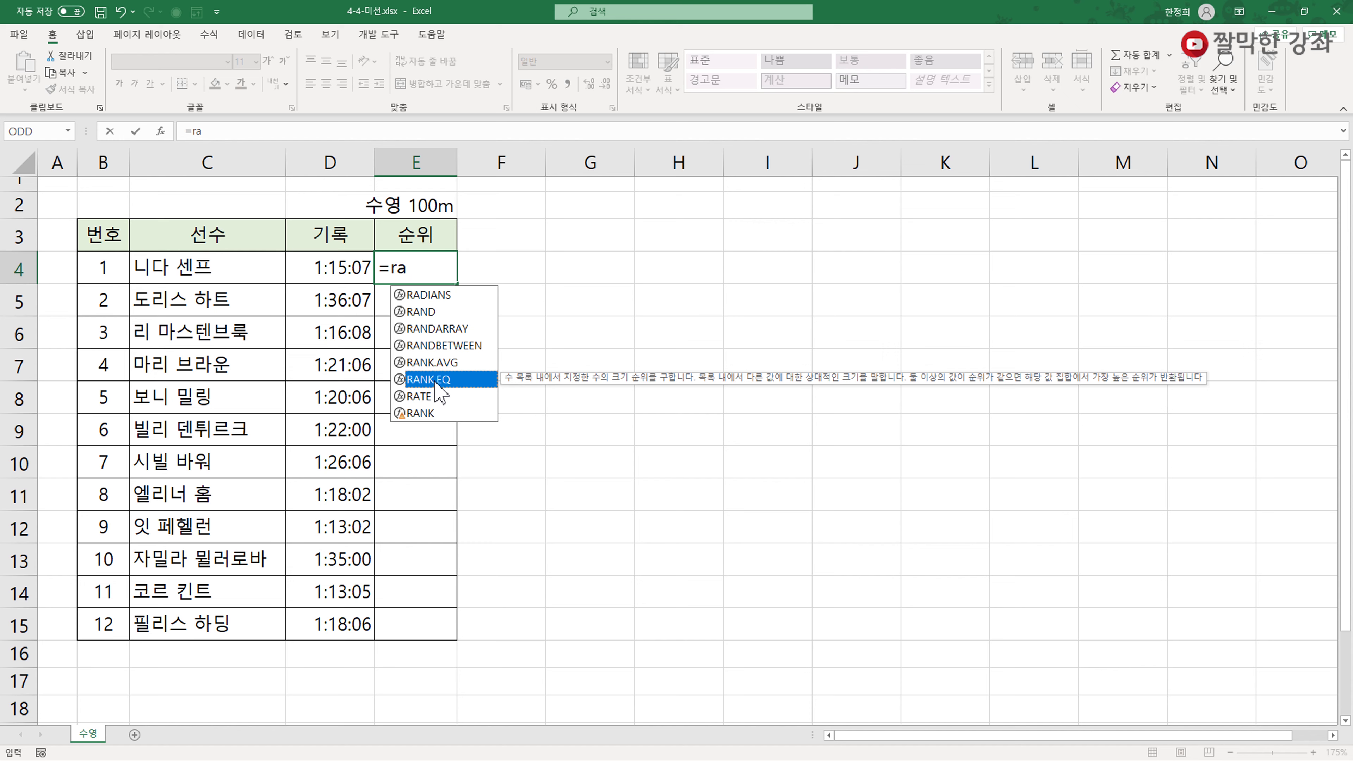
double_click(436, 380)
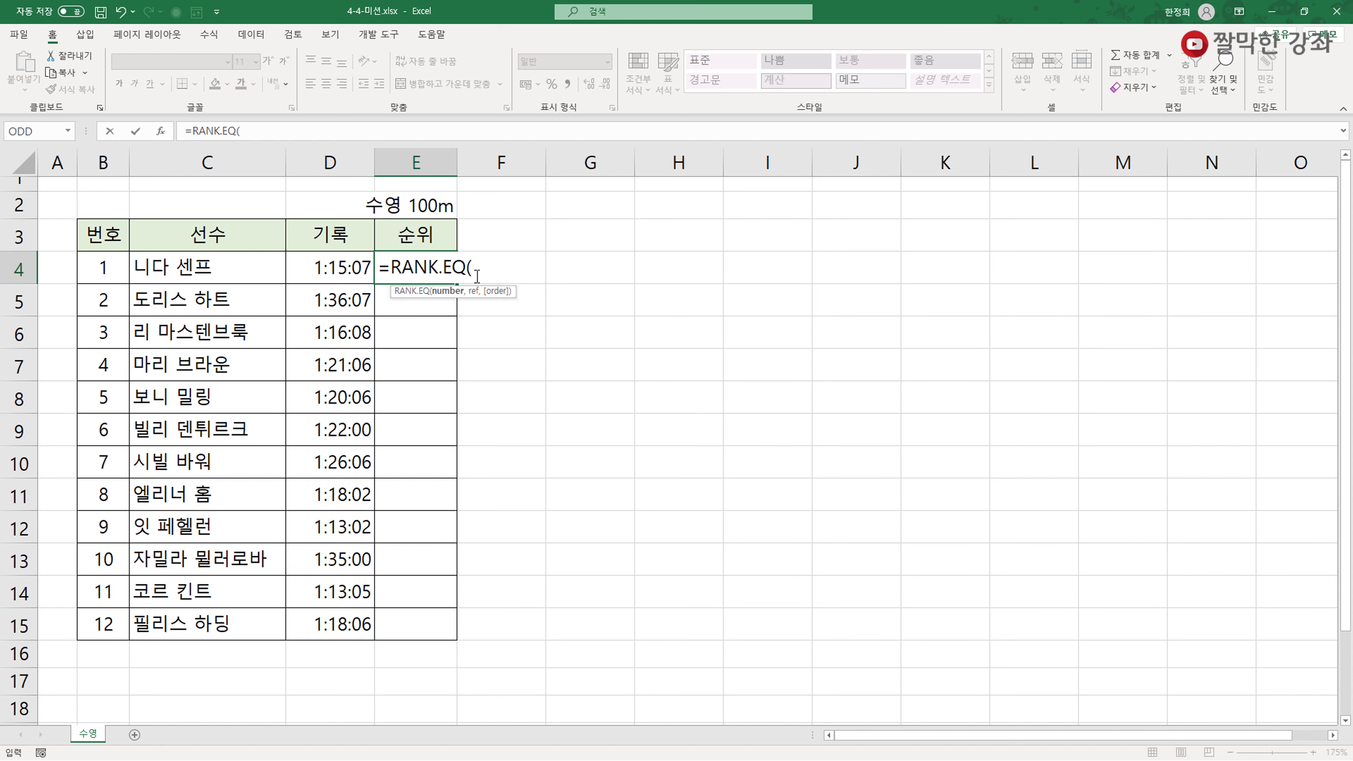
- Complete the RANK.EQ arguments in E4 with Number D4, absolute Ref $D$4:$D$15 and Order 1
click(161, 132)
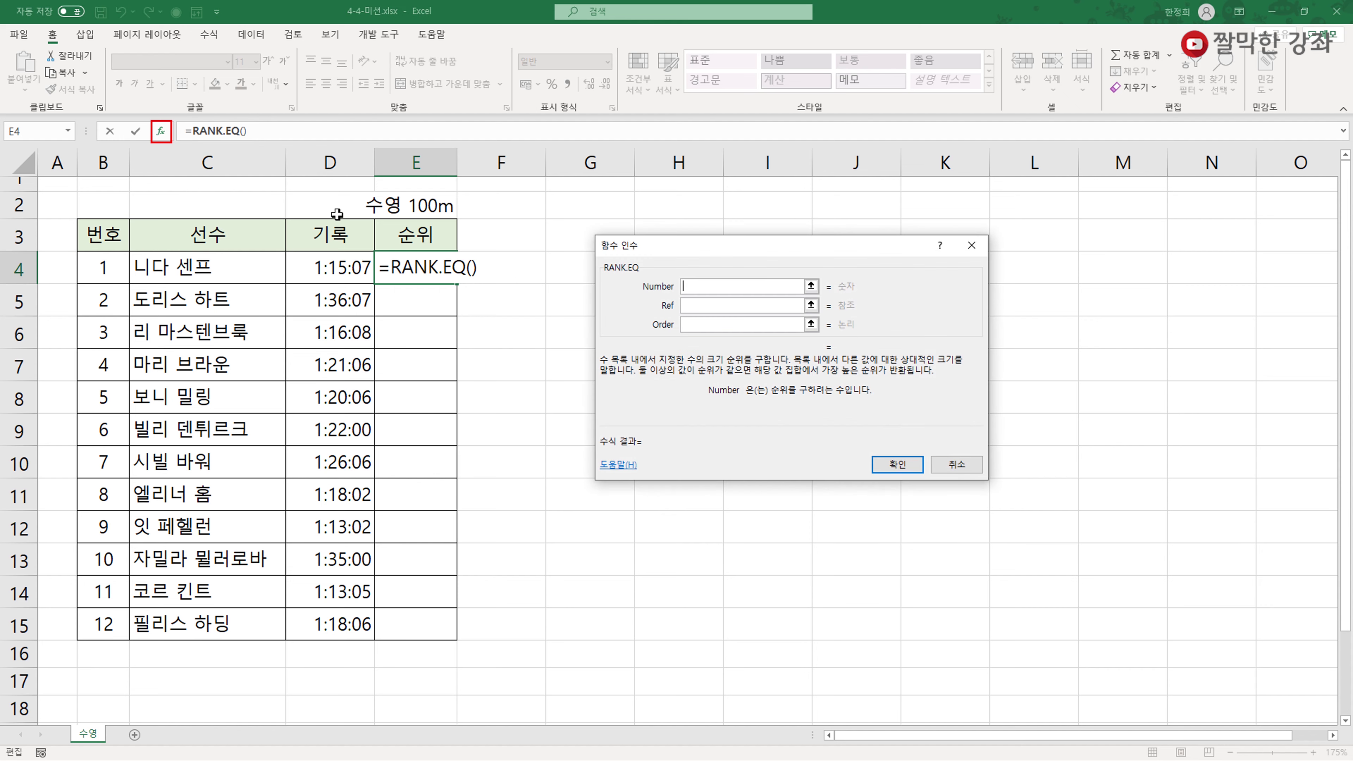
drag(696, 260, 591, 252)
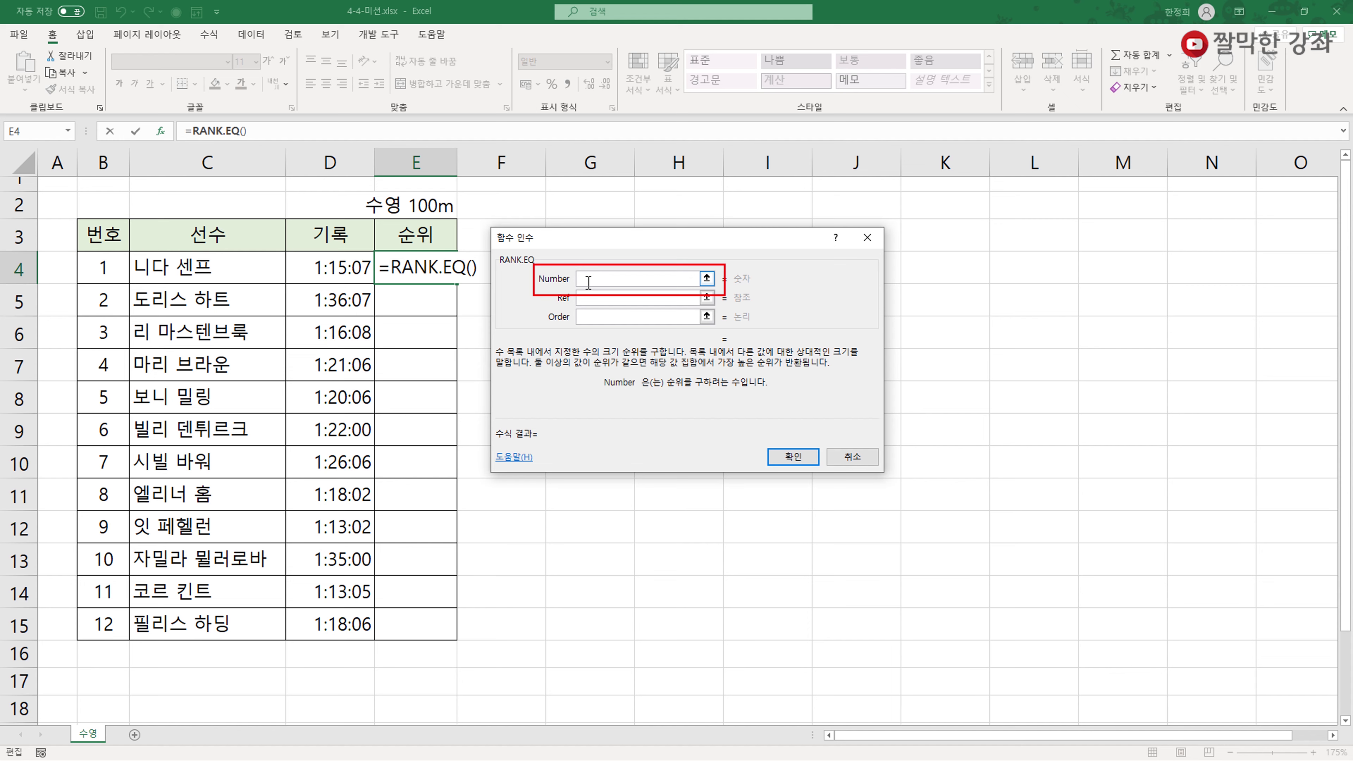
click(336, 271)
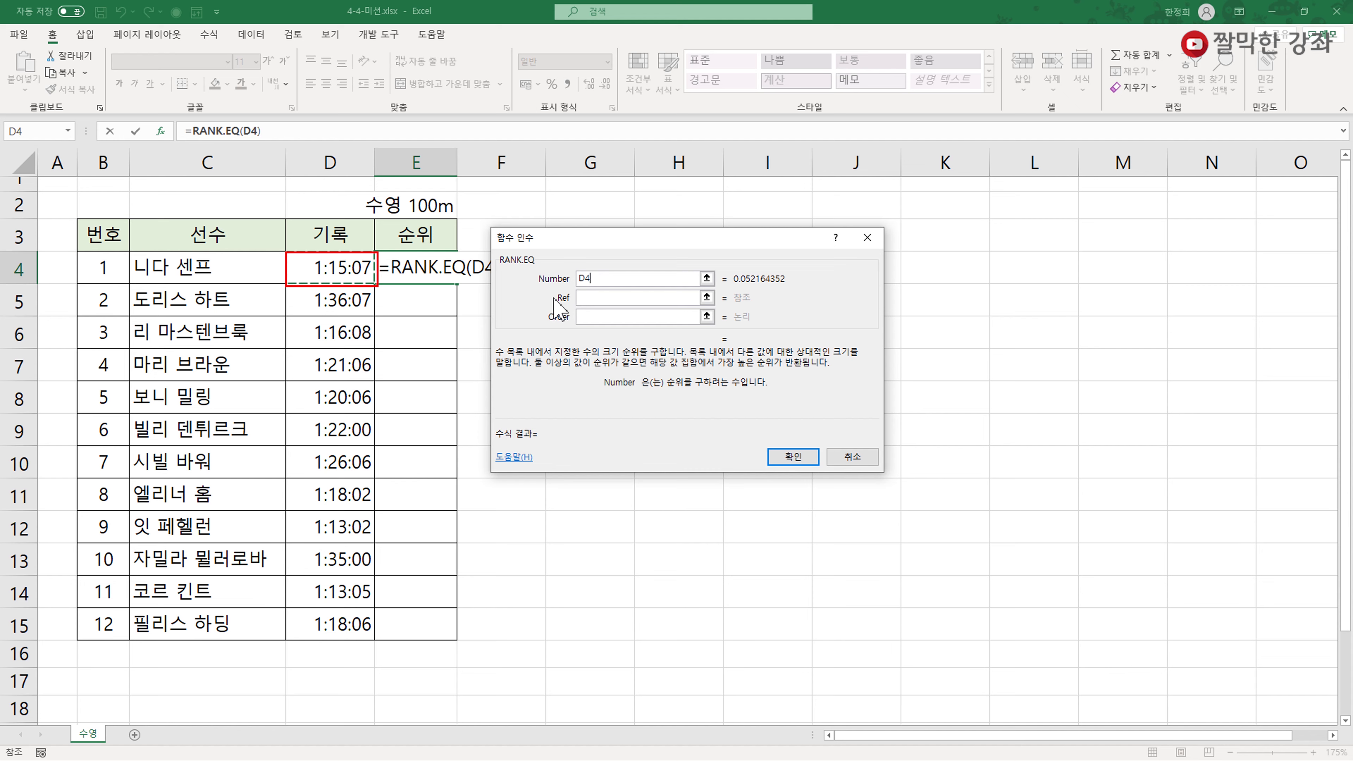
click(591, 297)
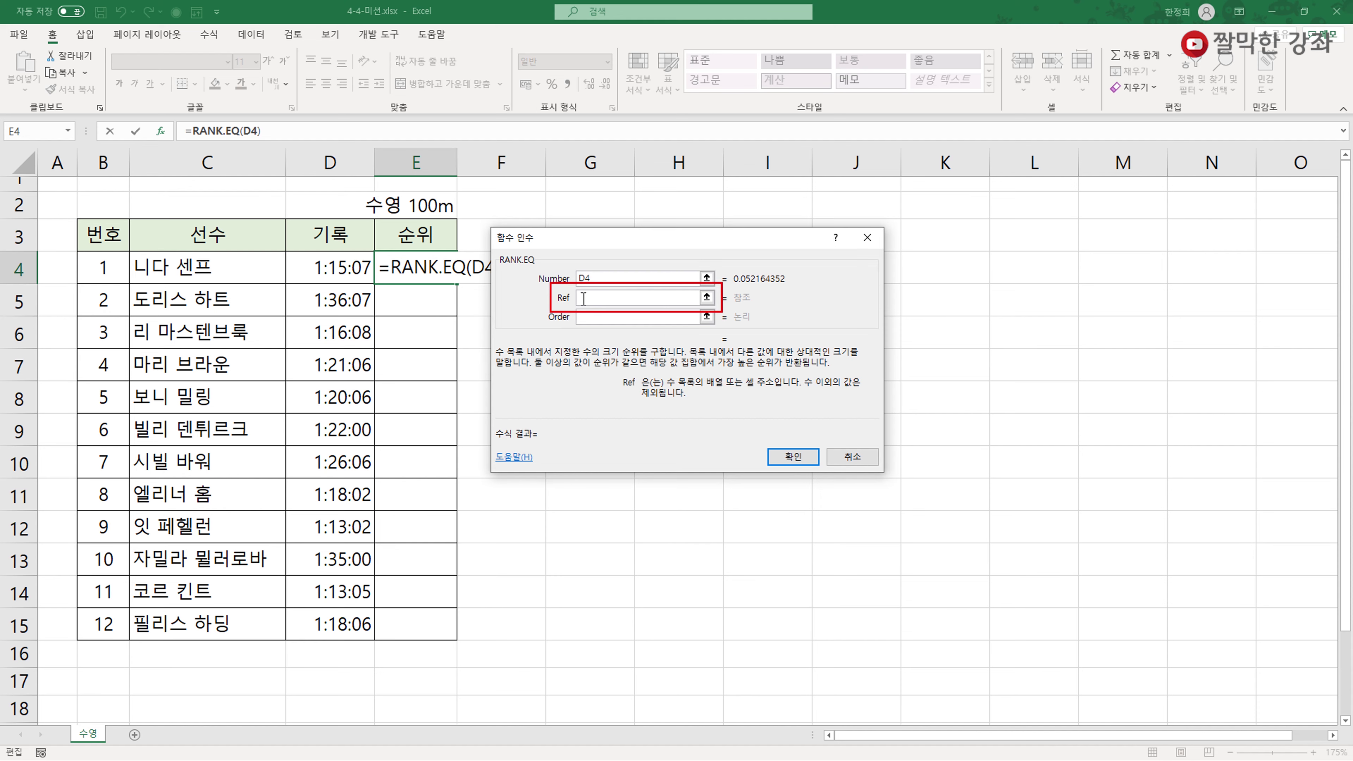
drag(341, 266, 354, 620)
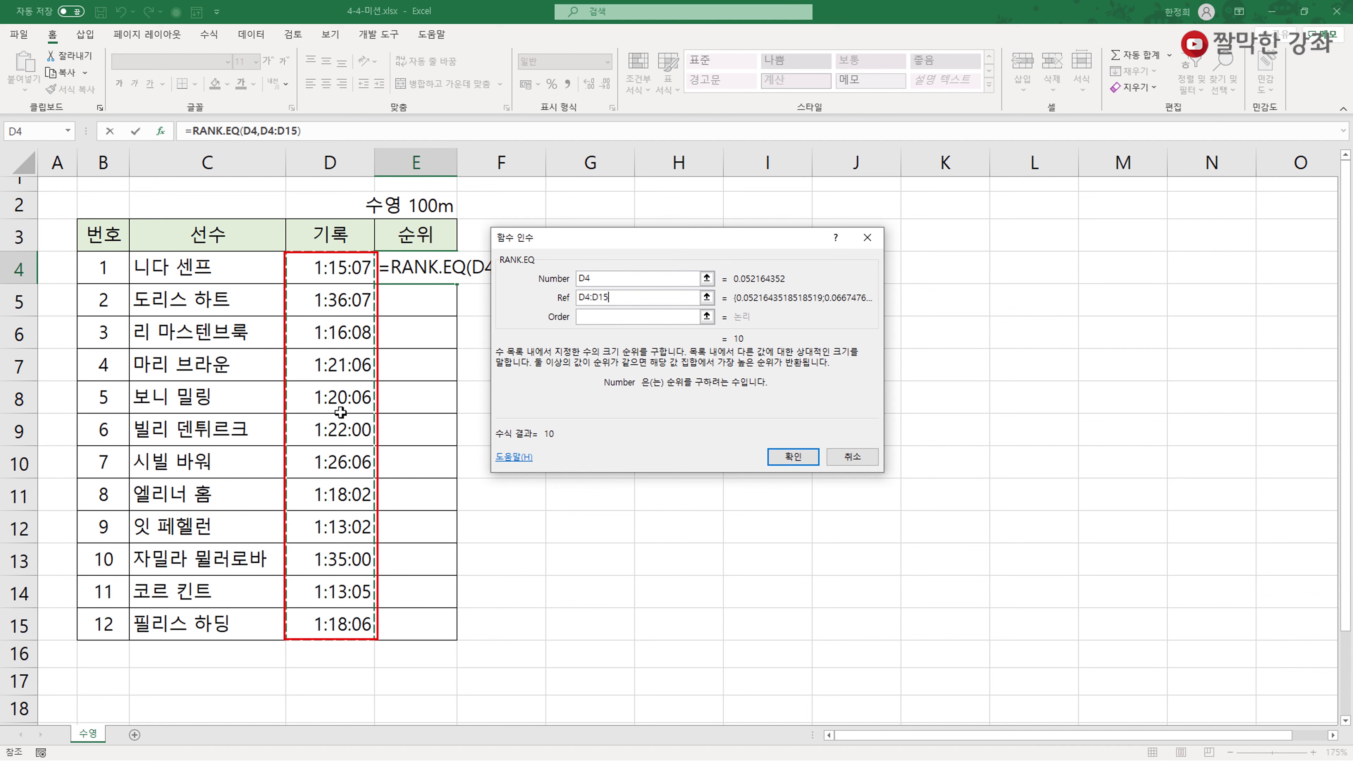
key(F4)
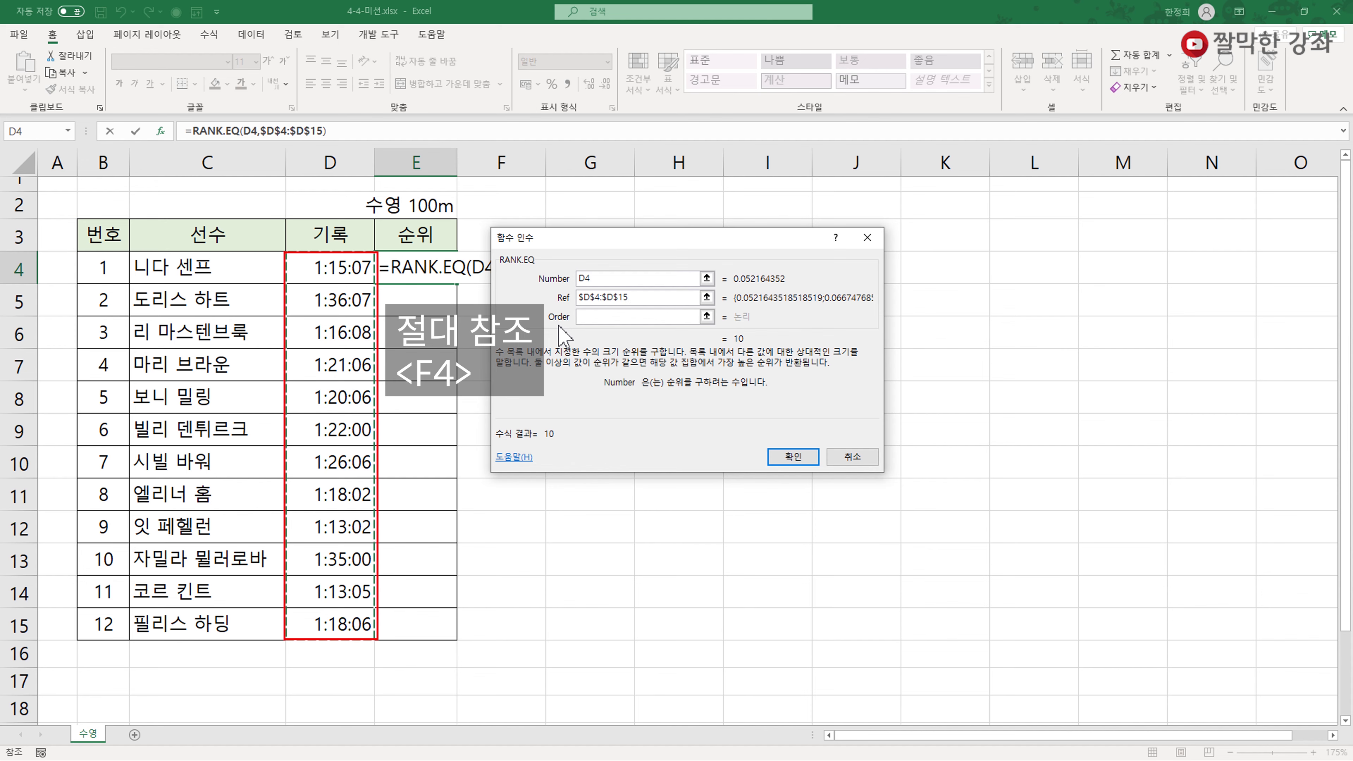
click(589, 319)
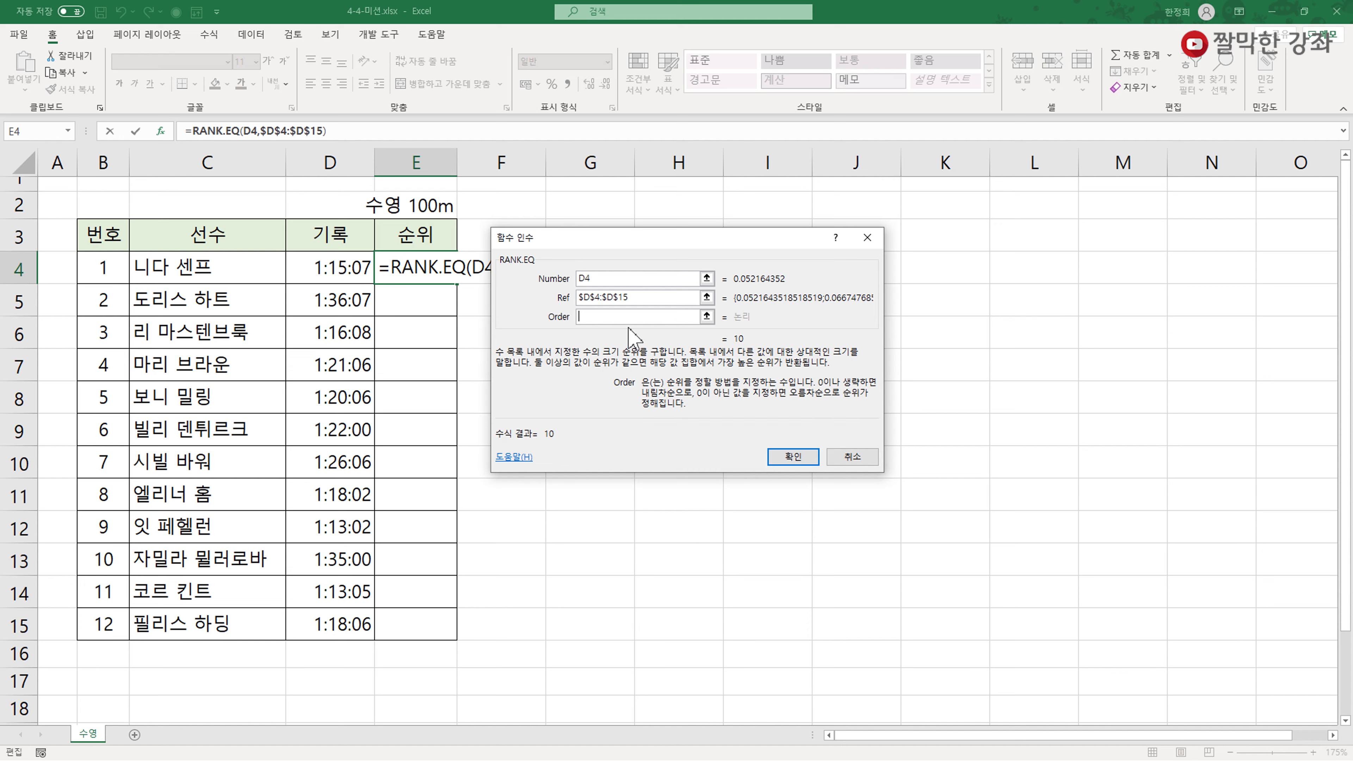
click(601, 316)
text(1)
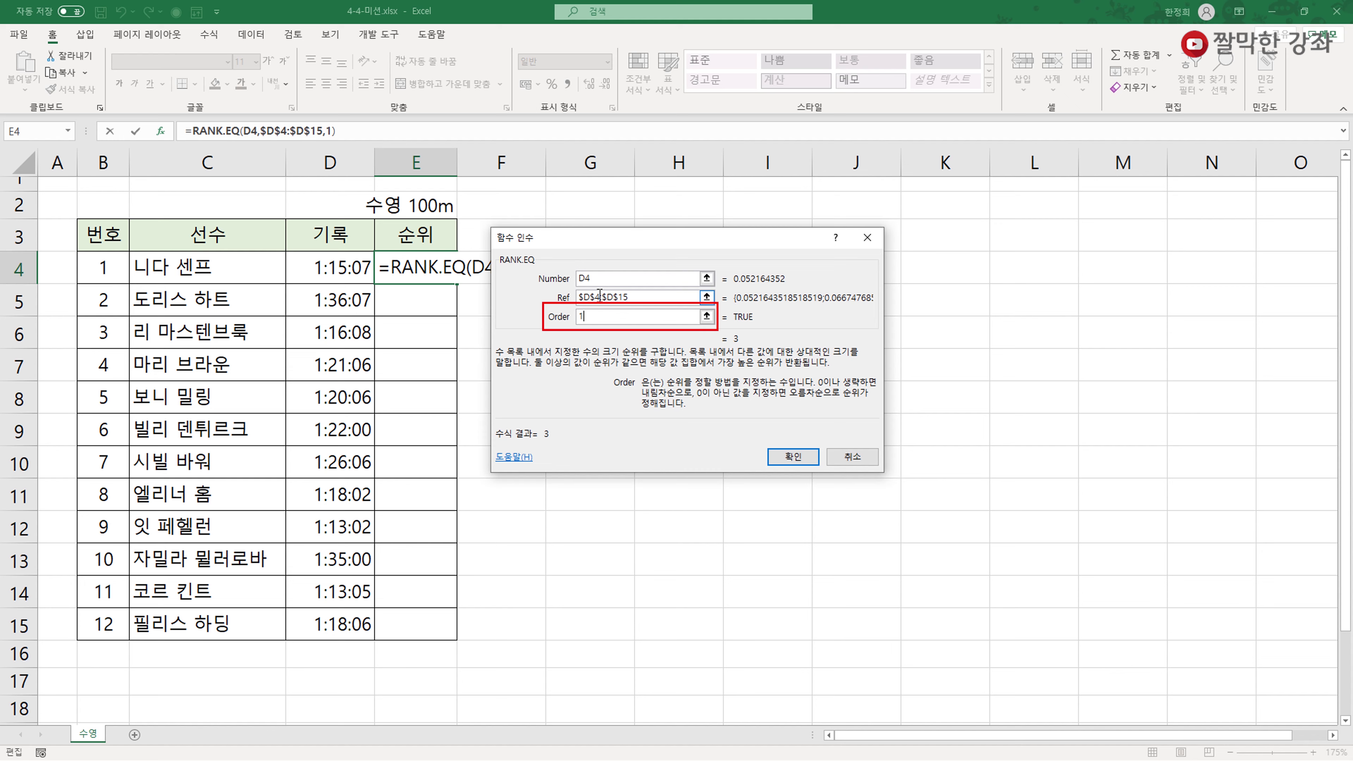
click(791, 457)
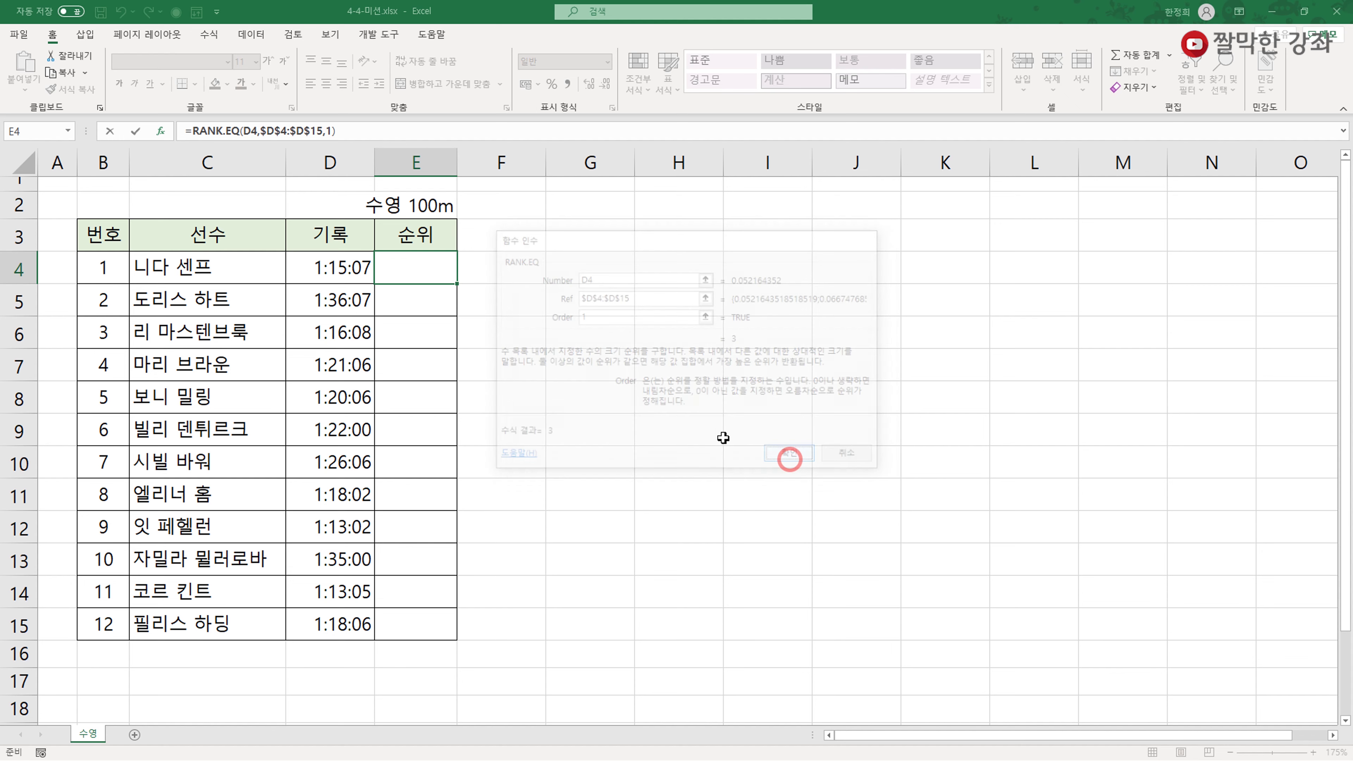
- Fill the RANK.EQ formula from E4 down to E15 and check the copied formulas in E5 and E7
mouse_move(458, 285)
mouse_down()
mouse_move(459, 312)
mouse_move(457, 286)
mouse_up()
double_click(457, 286)
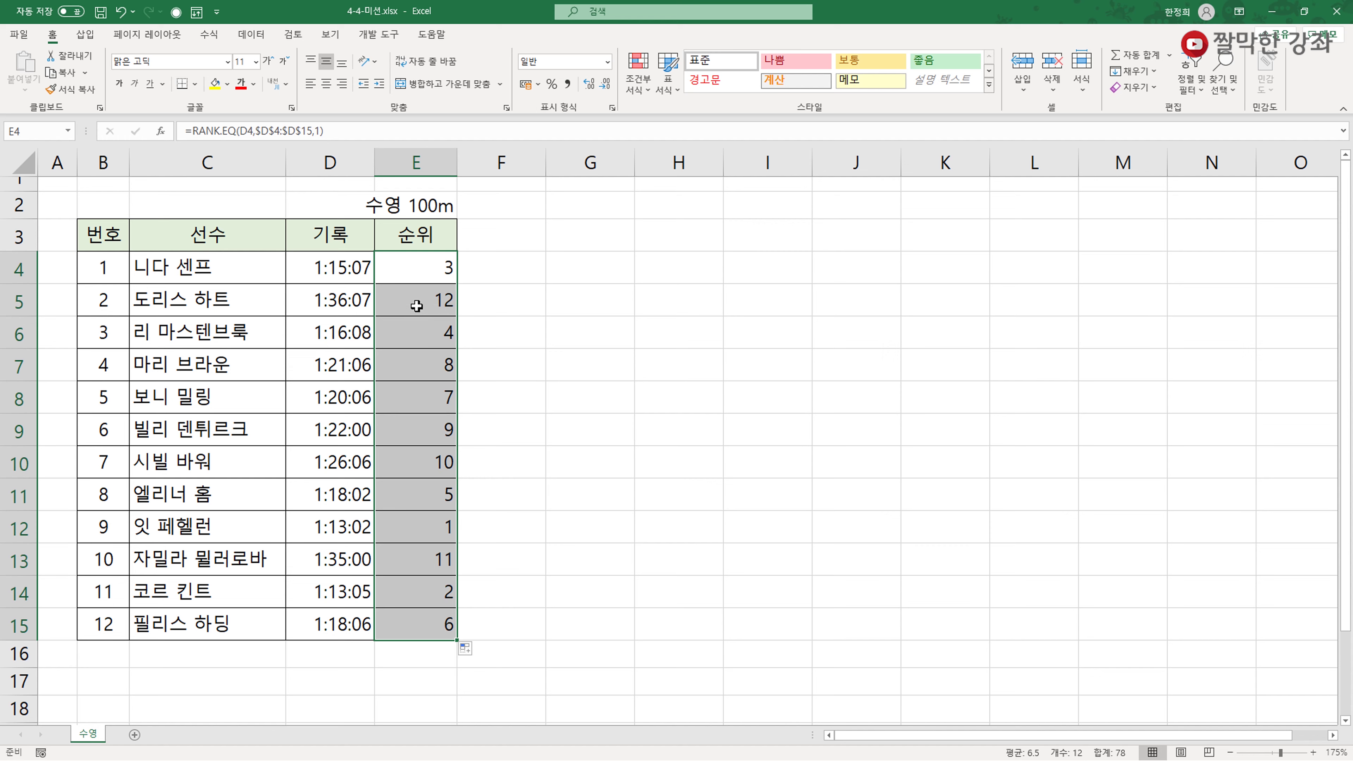
click(434, 302)
double_click(434, 302)
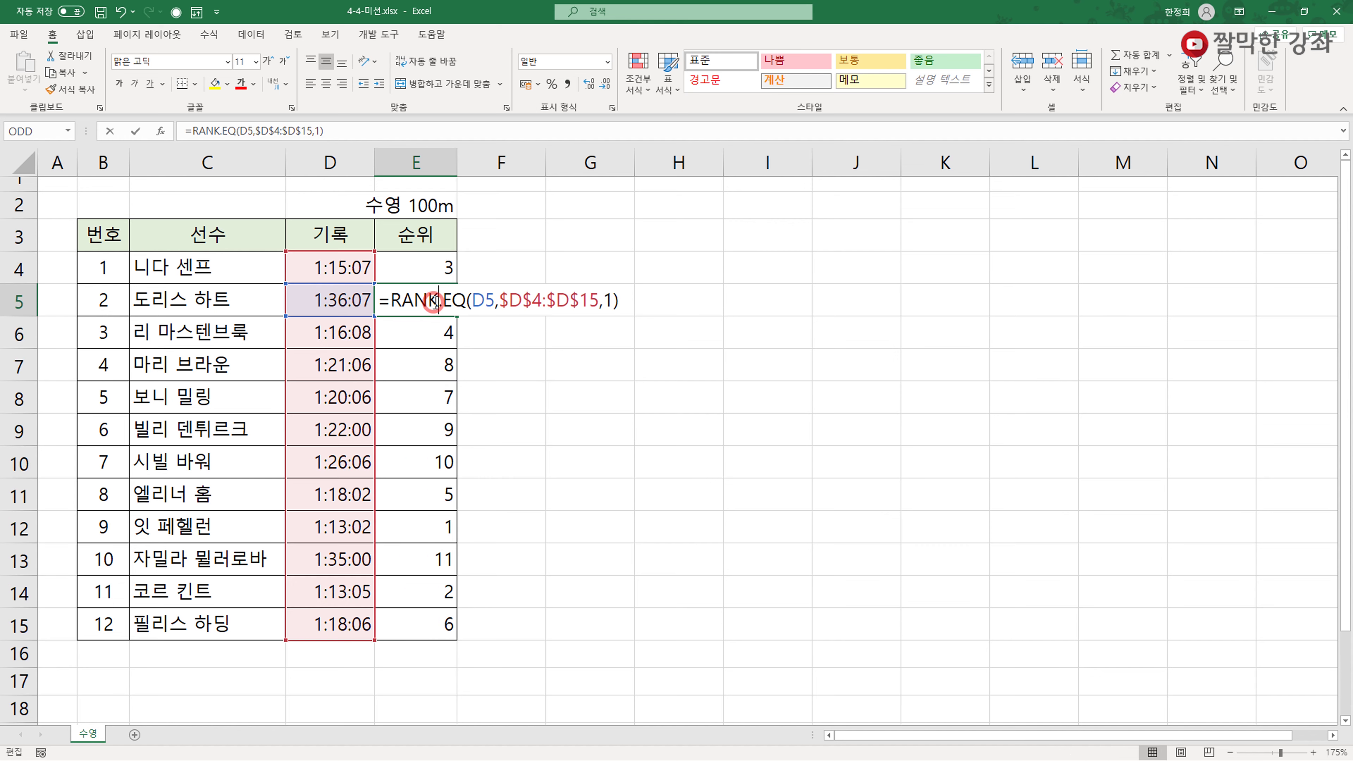
double_click(426, 368)
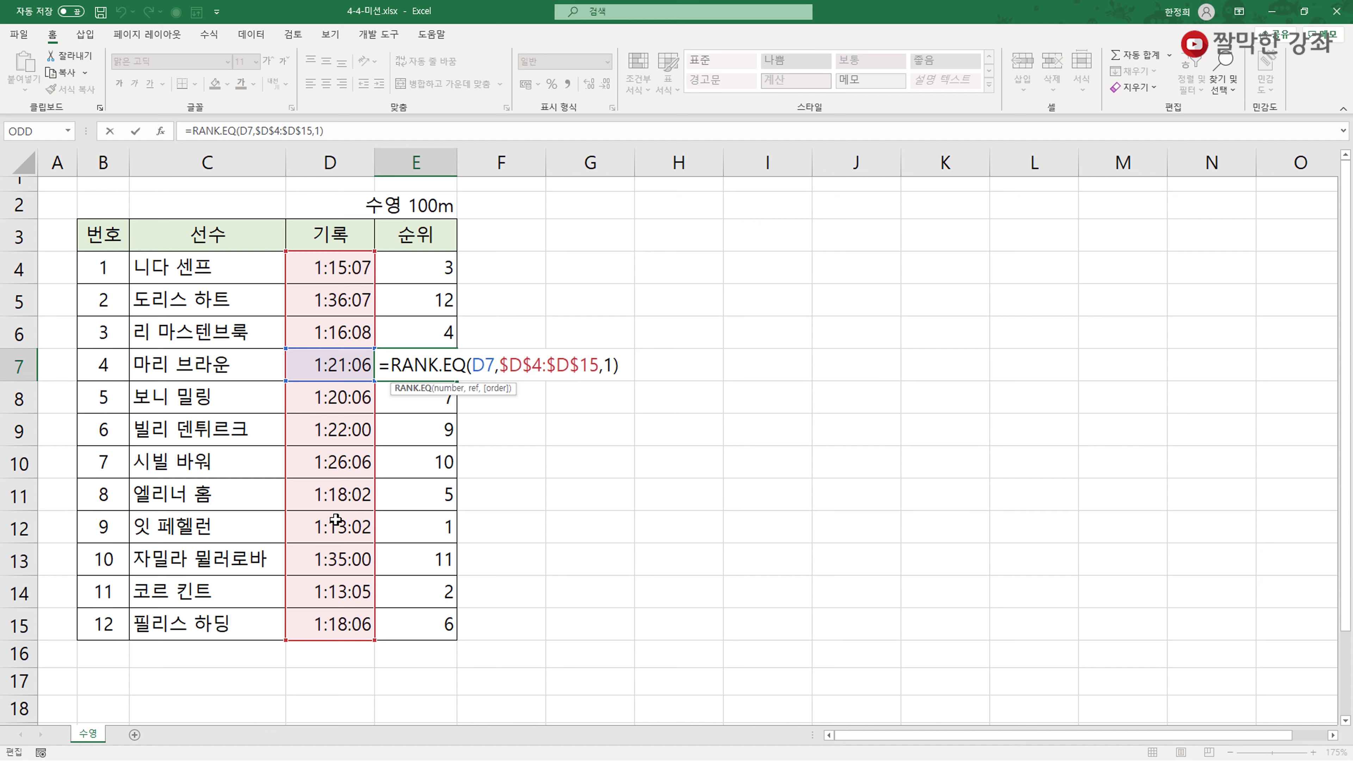
- Try the relative Ref D4:D15 in E4's RANK.EQ formula and fill it down to E15
click(426, 269)
click(161, 131)
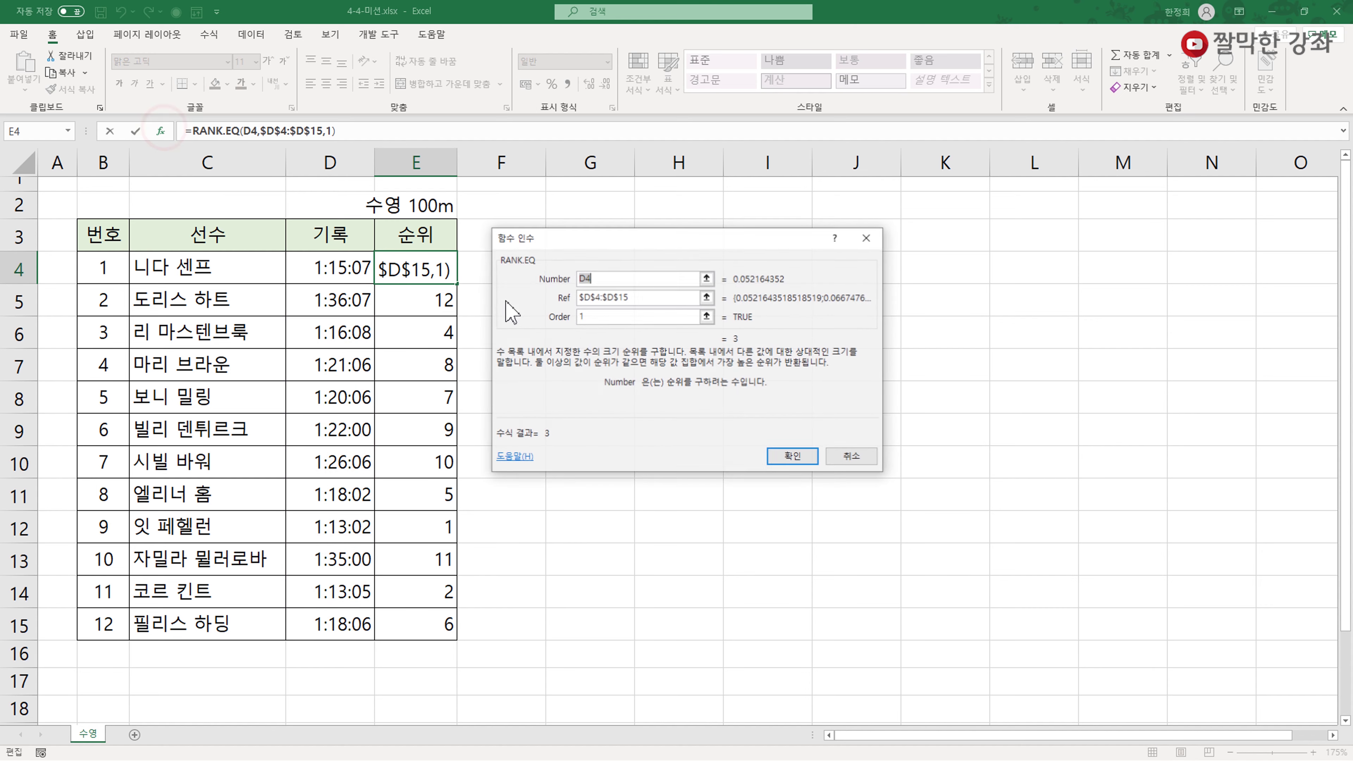
double_click(637, 297)
key(F4)
key(F4)
key(F4)
click(793, 457)
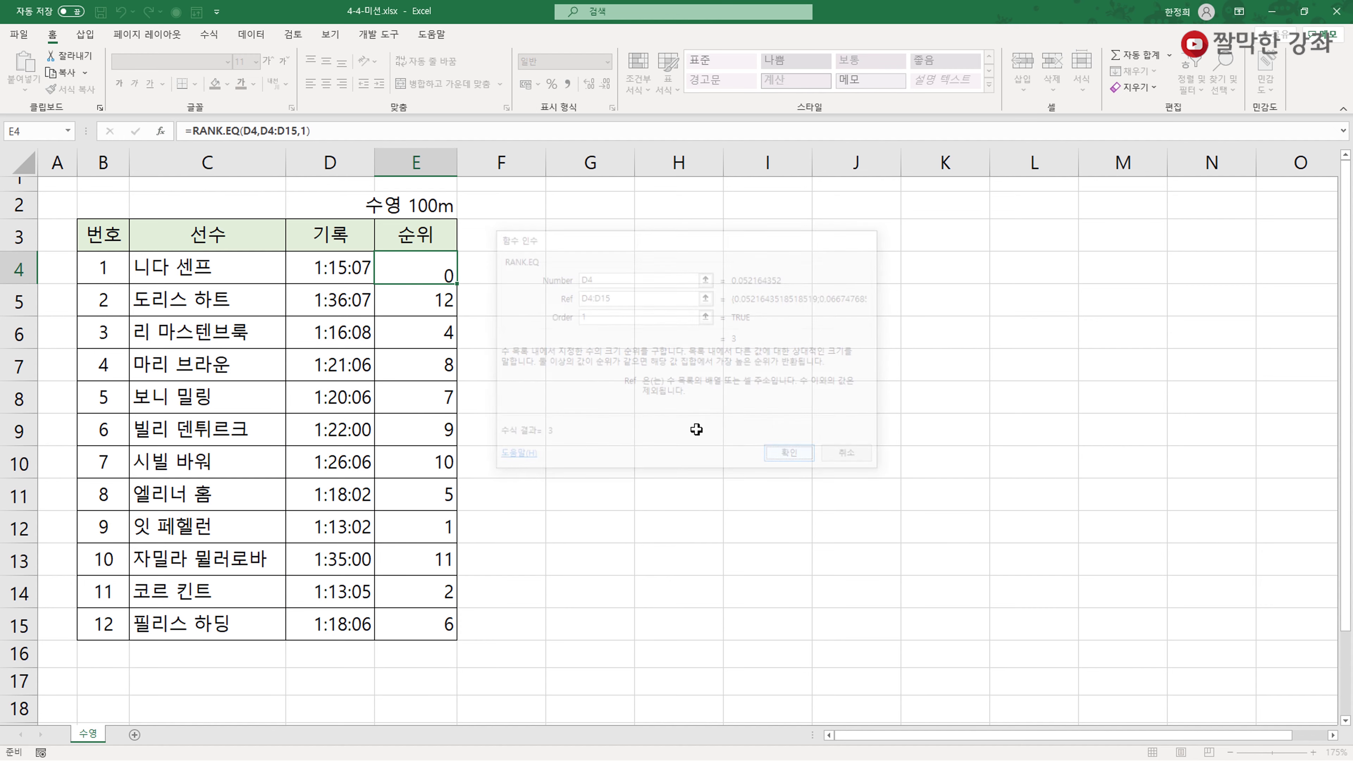
double_click(458, 284)
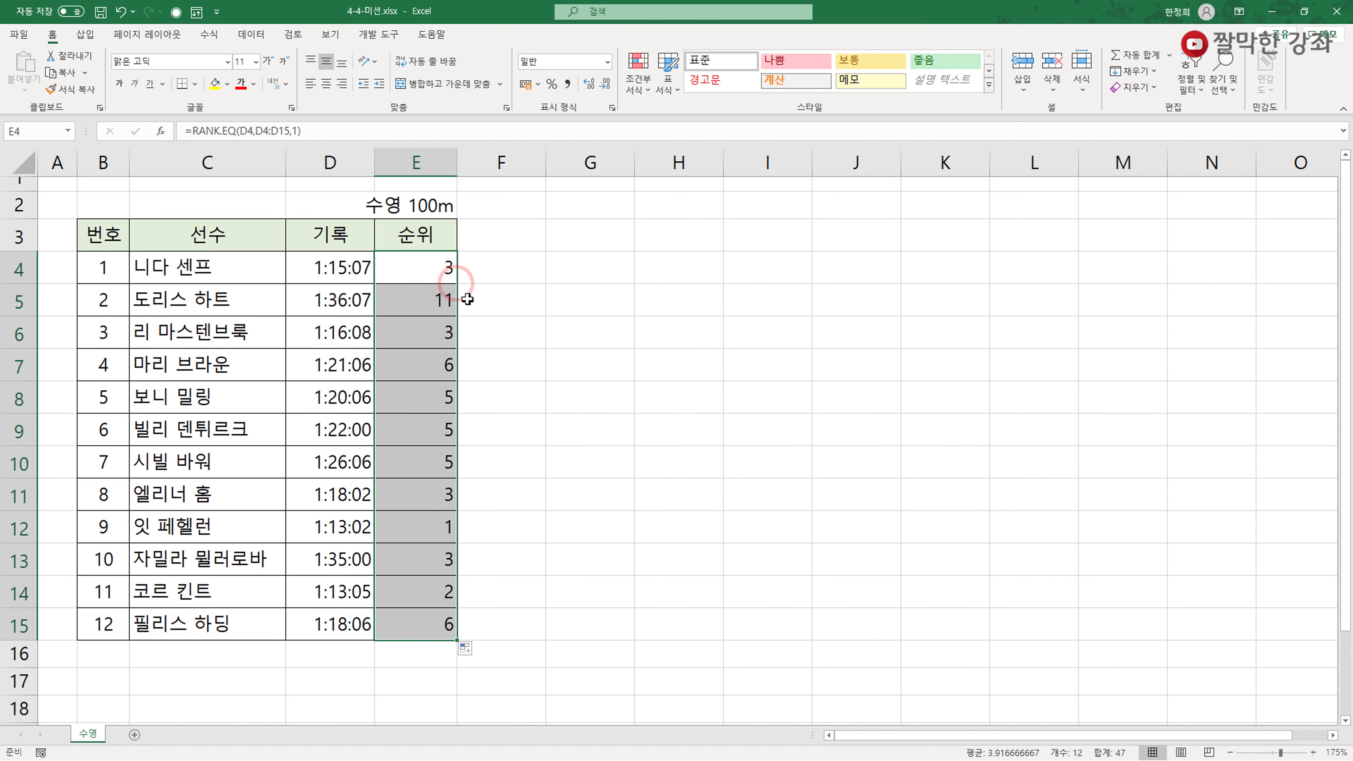
- Compare the records in D12 and D15 with their ranks and inspect the shifted reference range in E5's formula
click(537, 474)
click(446, 526)
click(325, 525)
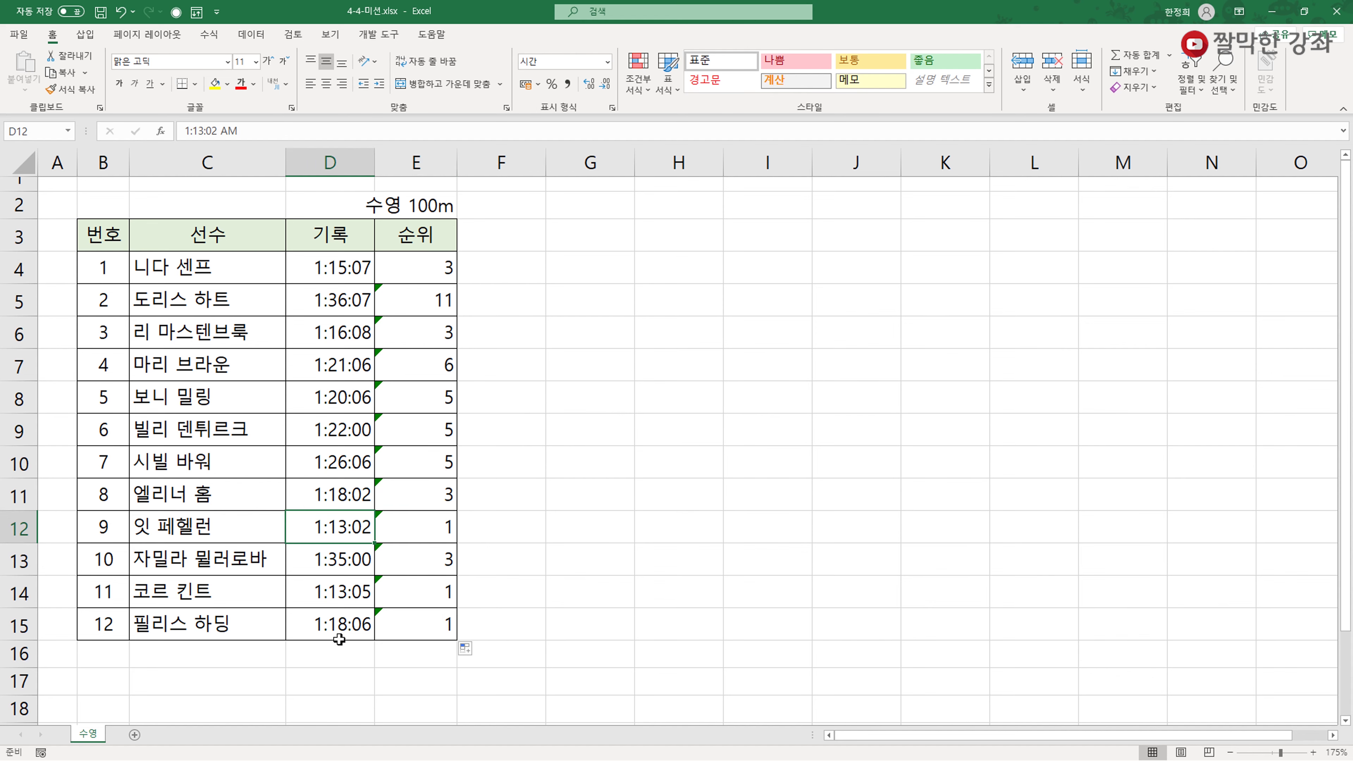
click(334, 626)
click(443, 624)
click(443, 592)
click(447, 525)
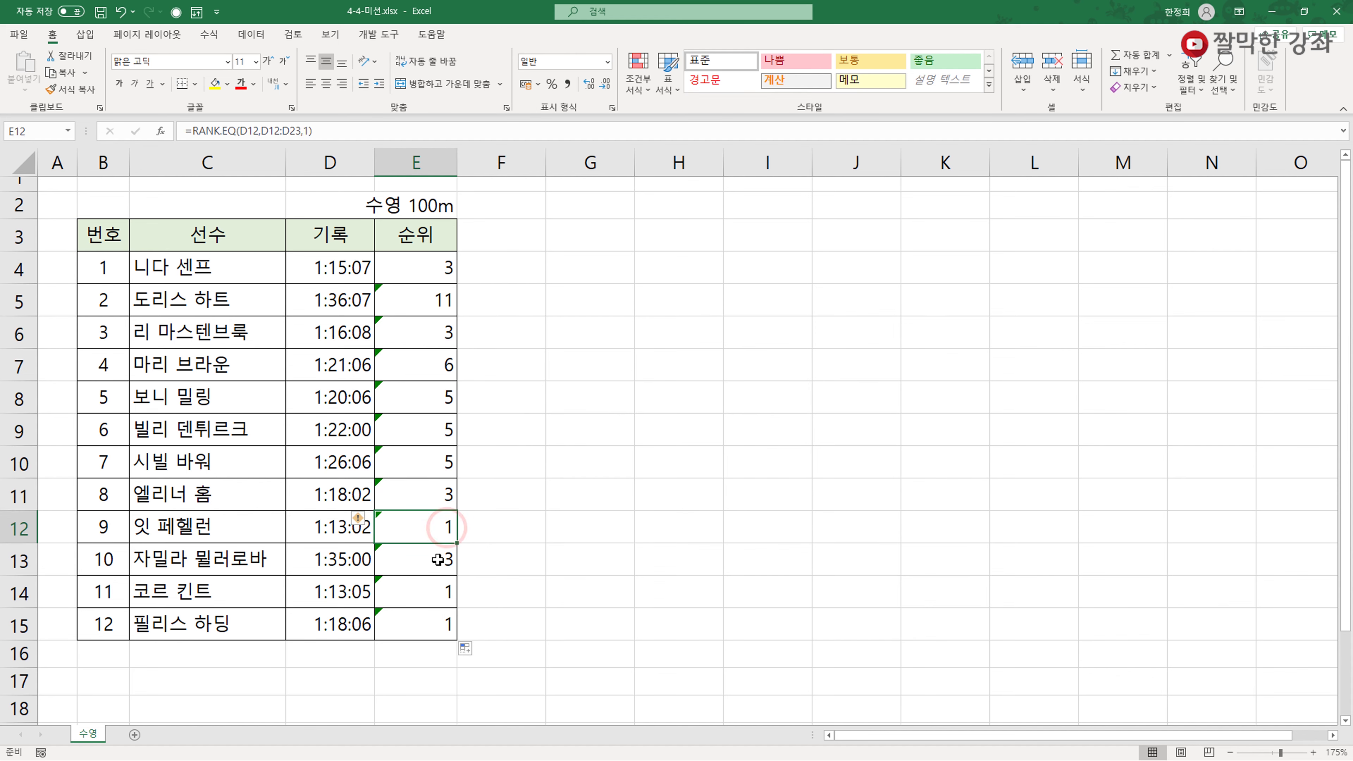
double_click(437, 305)
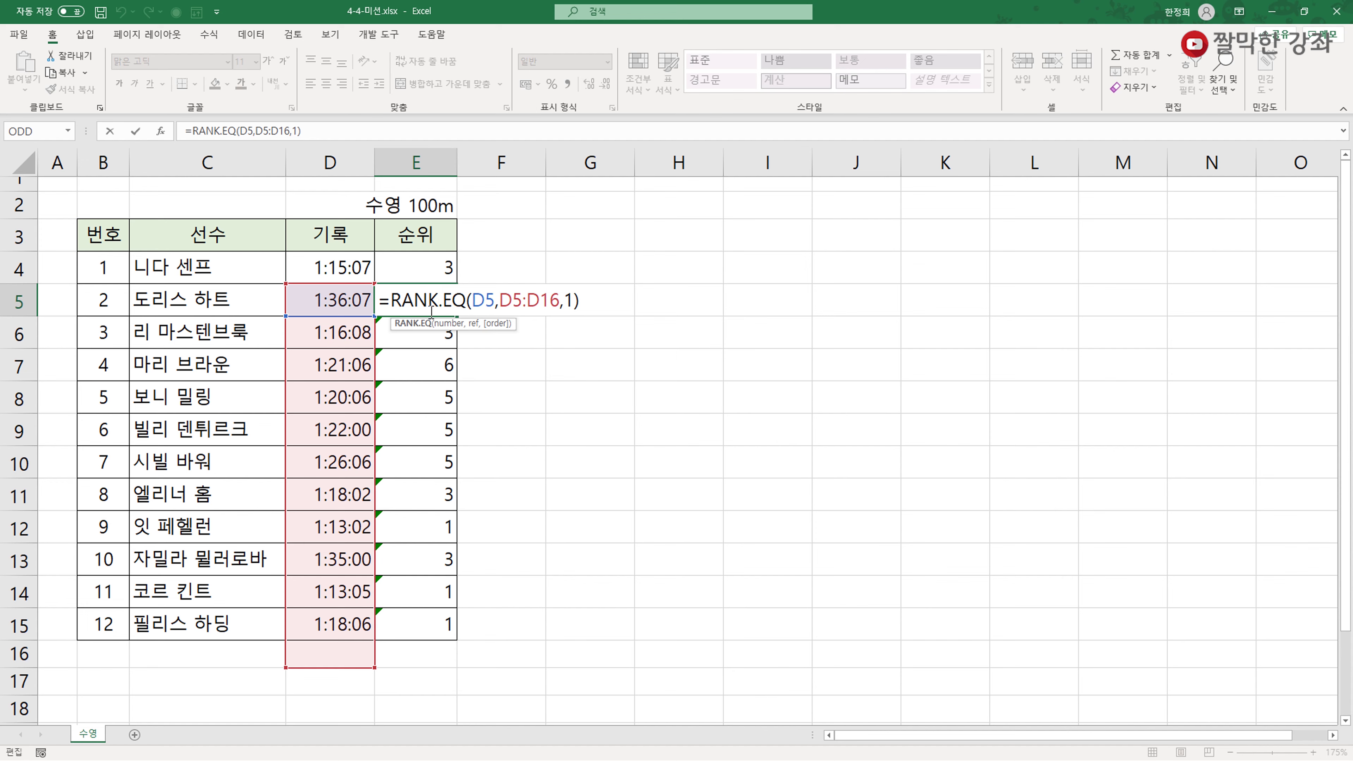
- Change the Ref in E4's RANK.EQ back to absolute $D$4:$D$15 and refill the formula down to E15
click(432, 266)
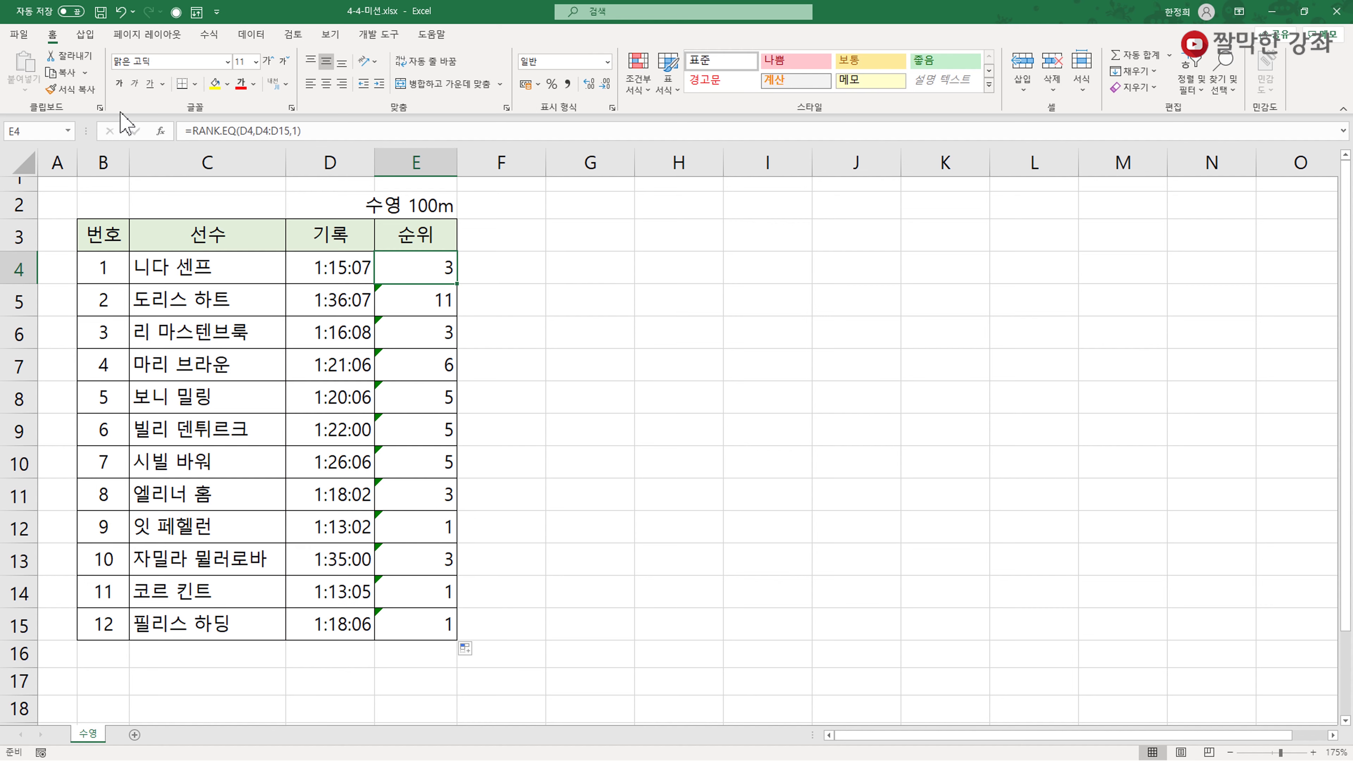
click(161, 130)
double_click(644, 297)
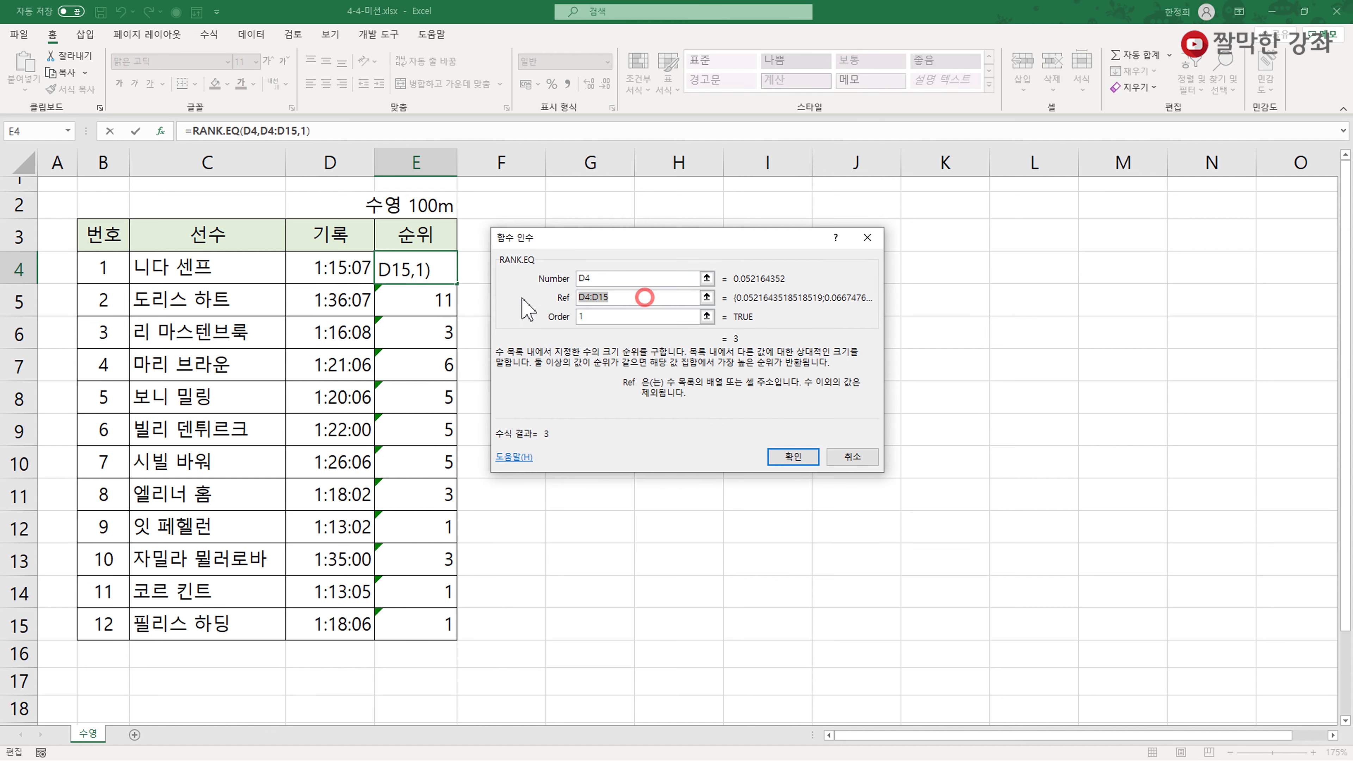
key(F4)
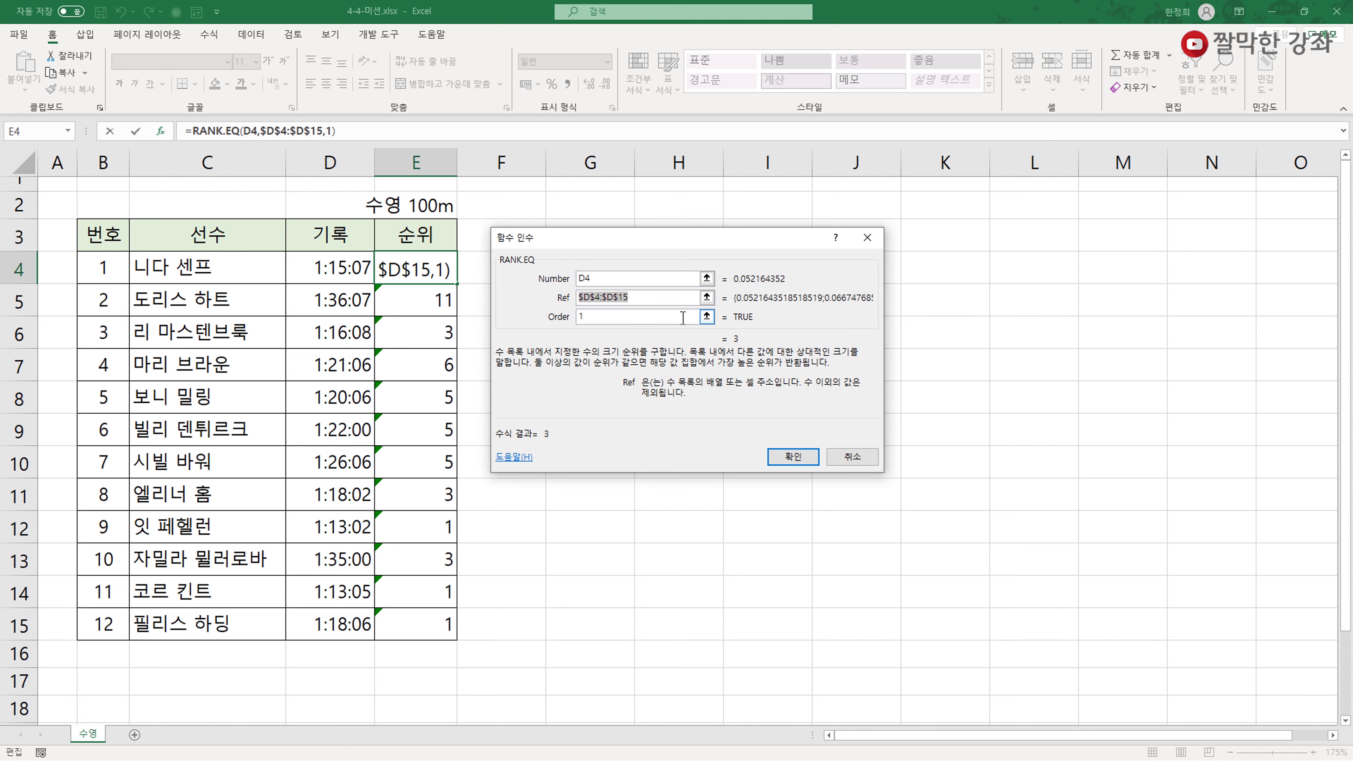
click(792, 460)
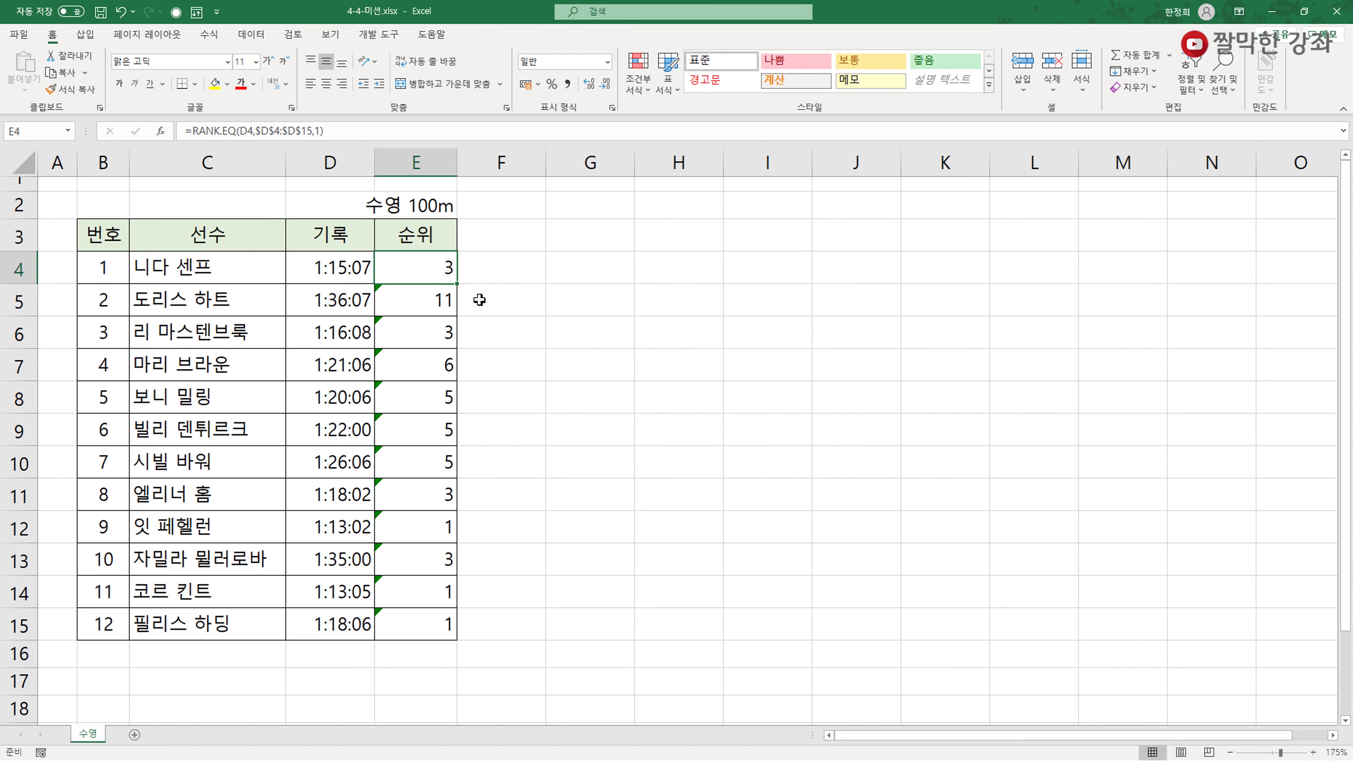
double_click(456, 283)
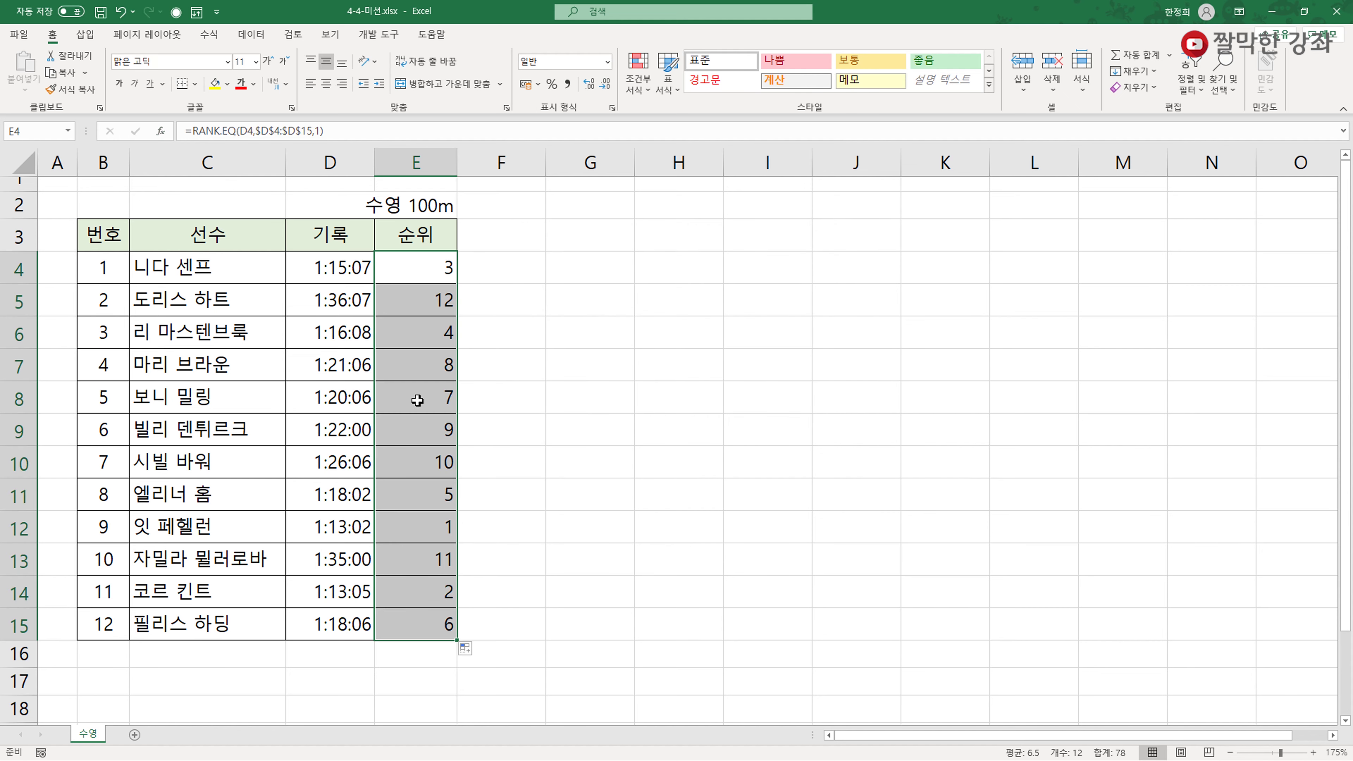
- Inspect the refilled RANK.EQ formulas in E5 and E6
click(442, 299)
click(421, 341)
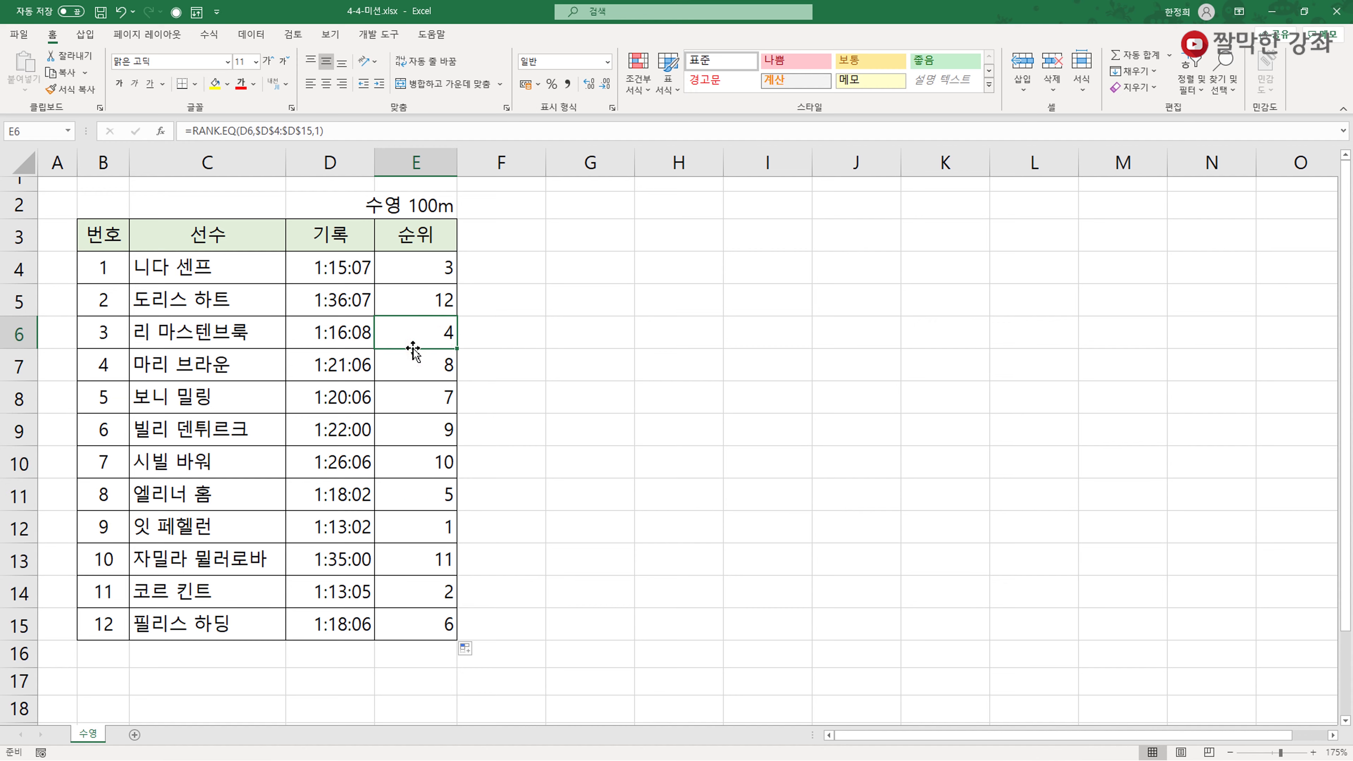
double_click(403, 328)
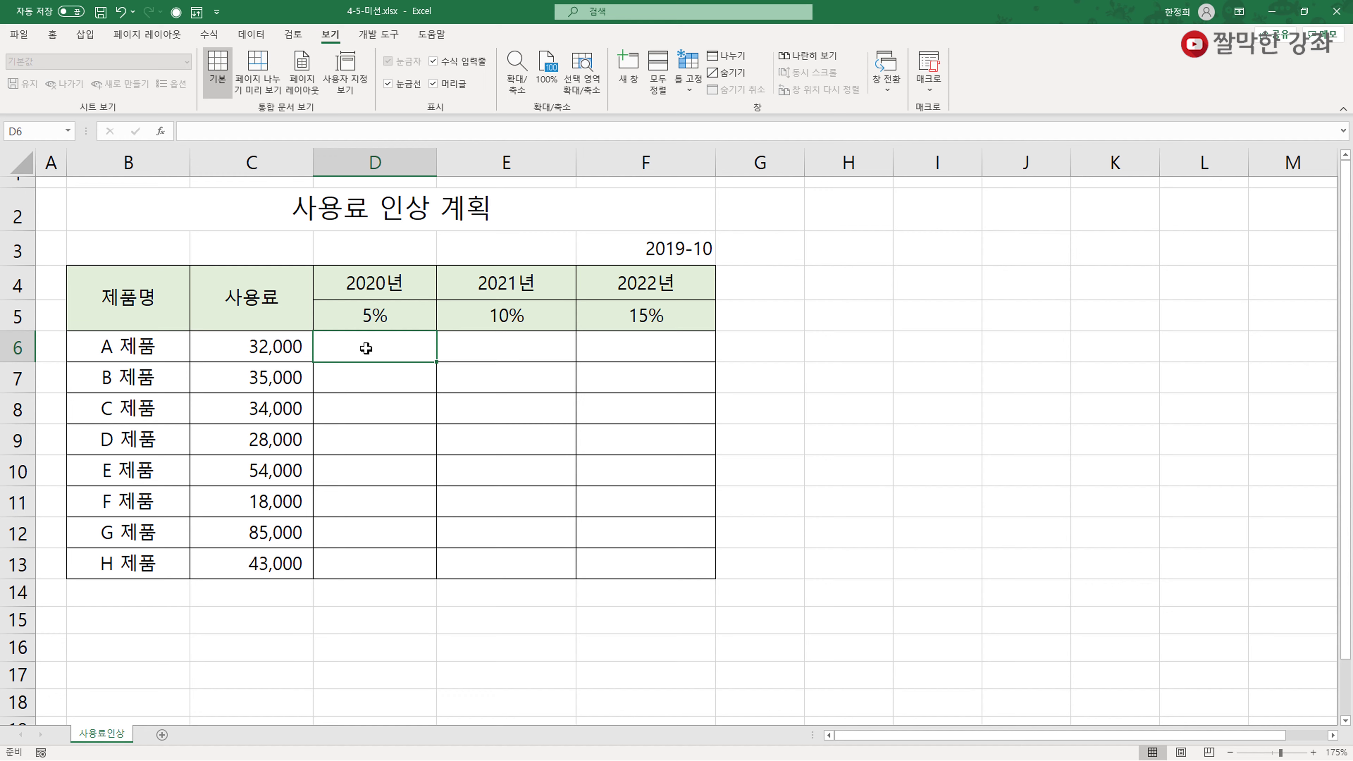
- Enter the 2020 fee increase formula =C6*(1+D5) for product A in D6 of the 사용료인상 sheet
text(=)
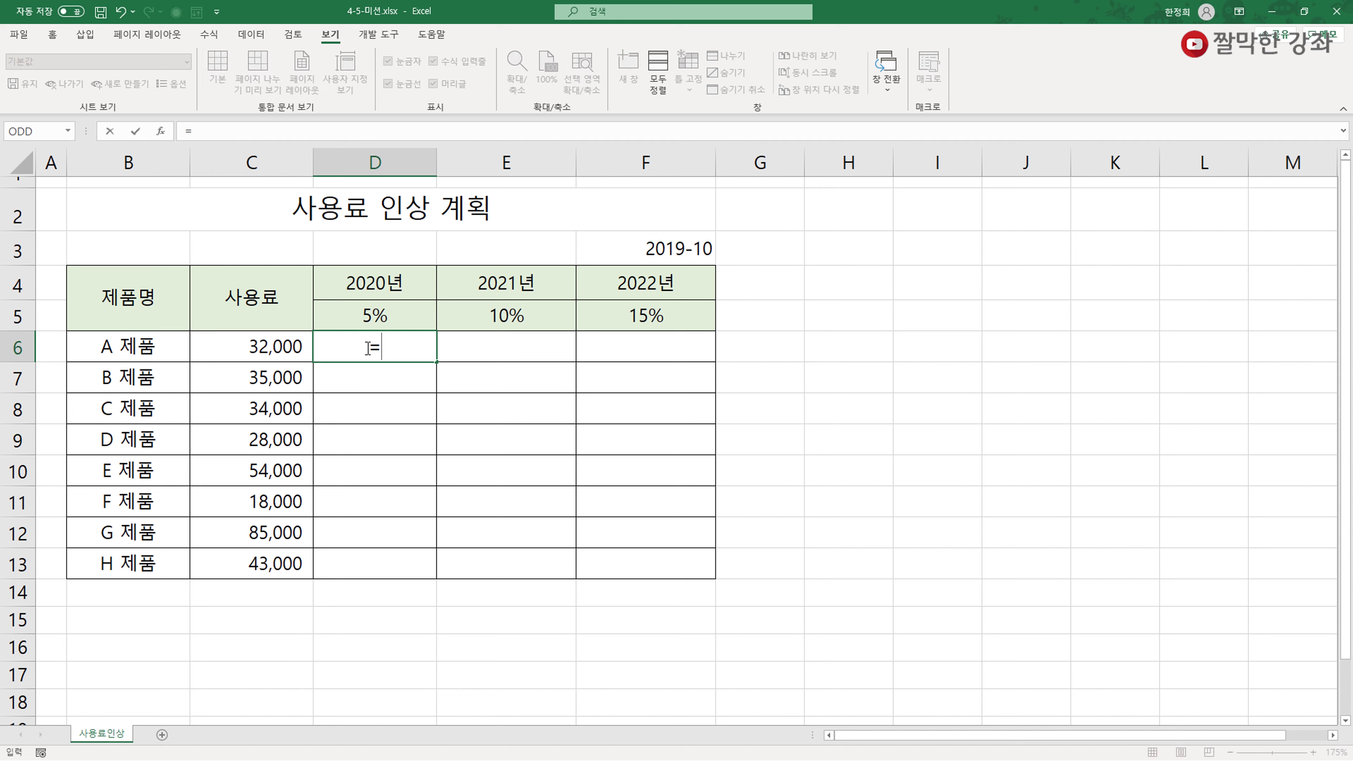
click(266, 337)
text(*(1+)
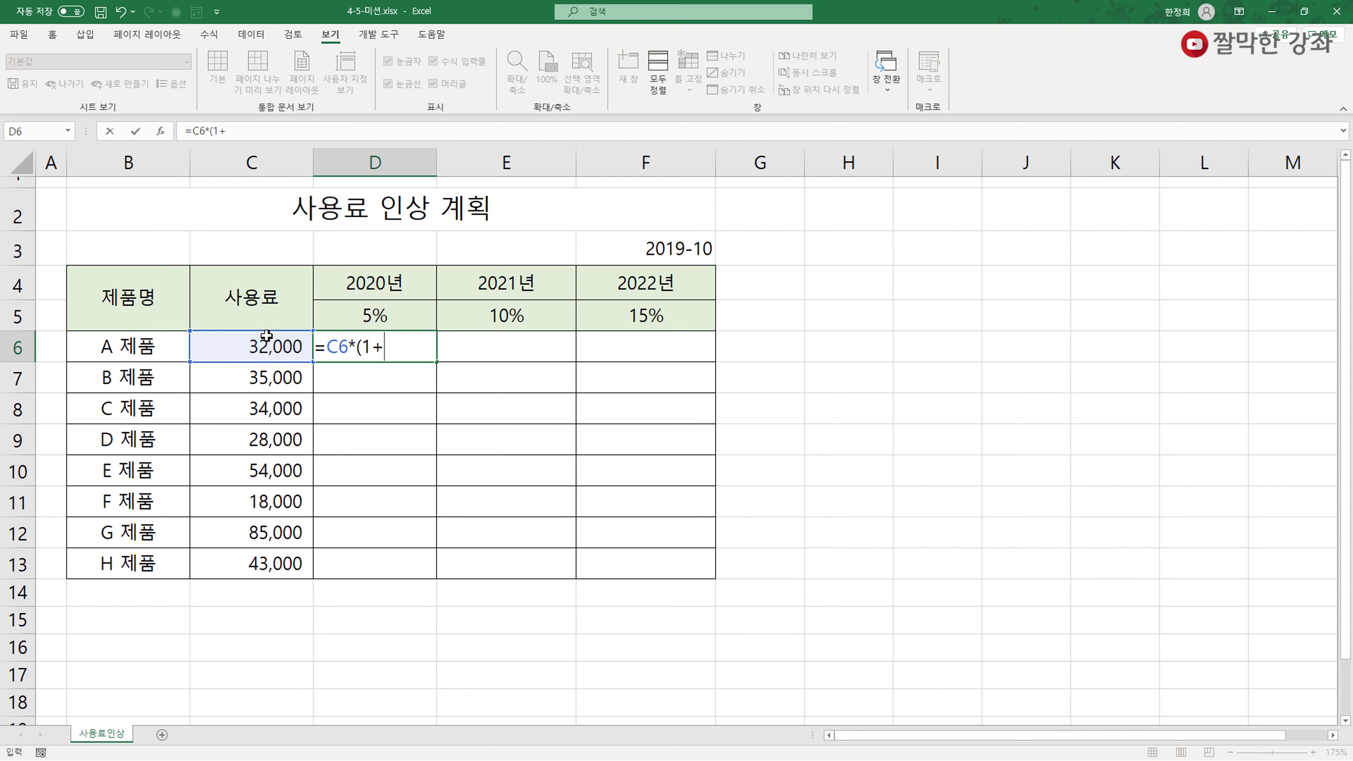
click(376, 319)
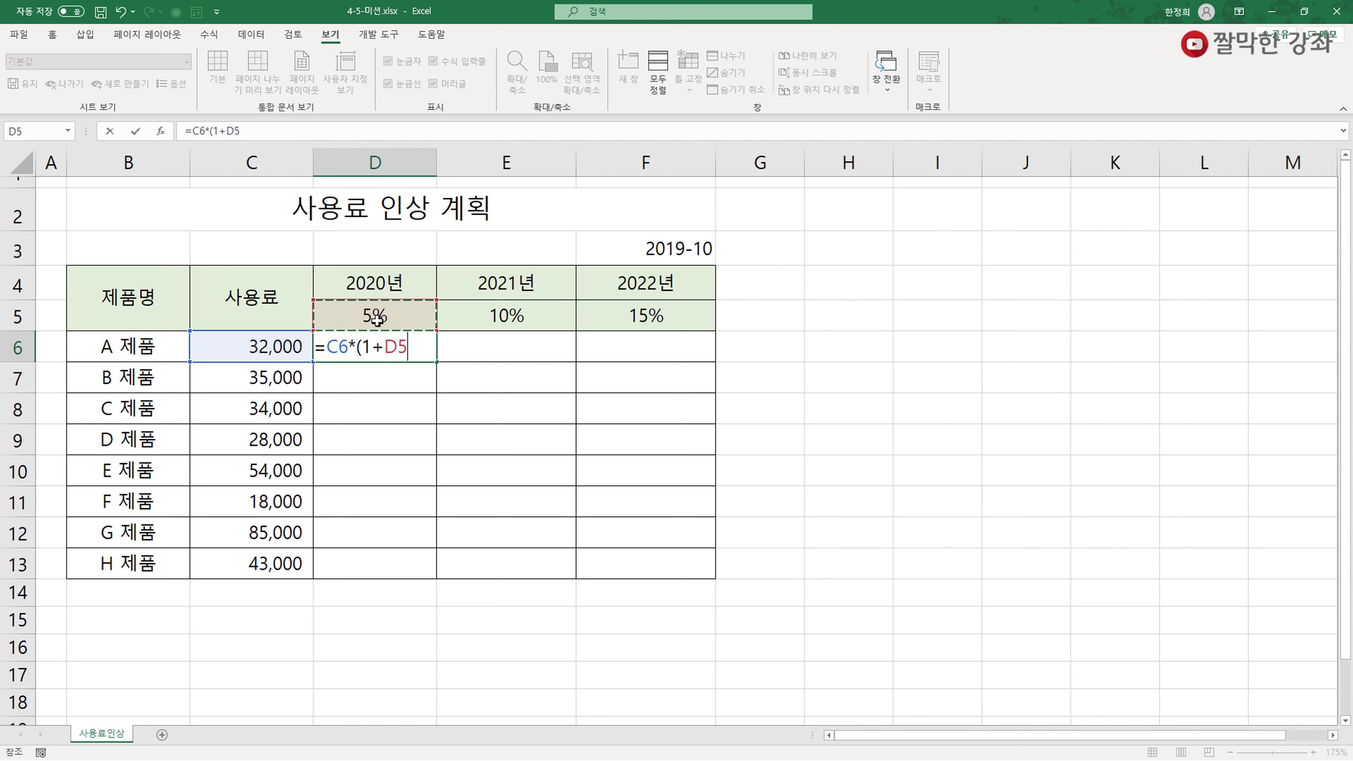
text())
- Lock the column of the C6 reference in D6's formula by changing it to the mixed reference $C6
click(343, 347)
key(F4)
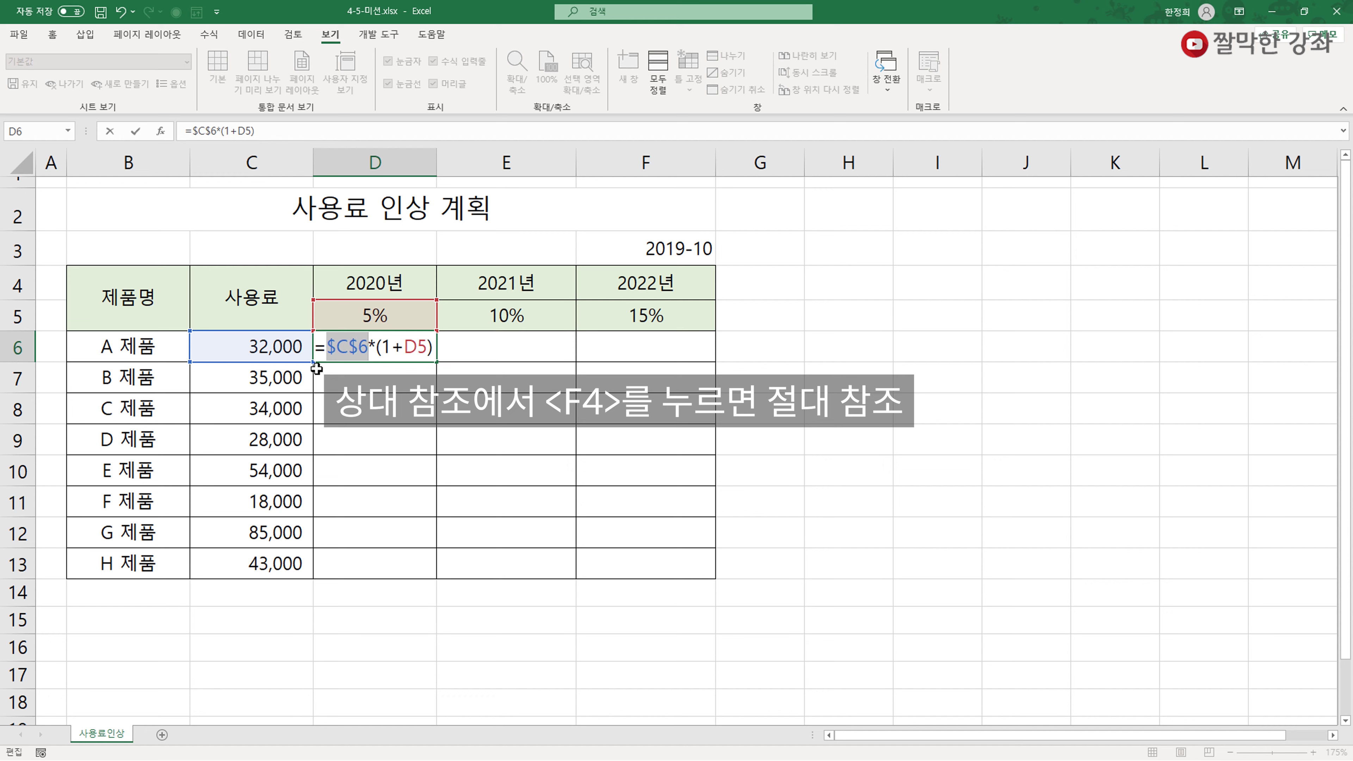
key(F4)
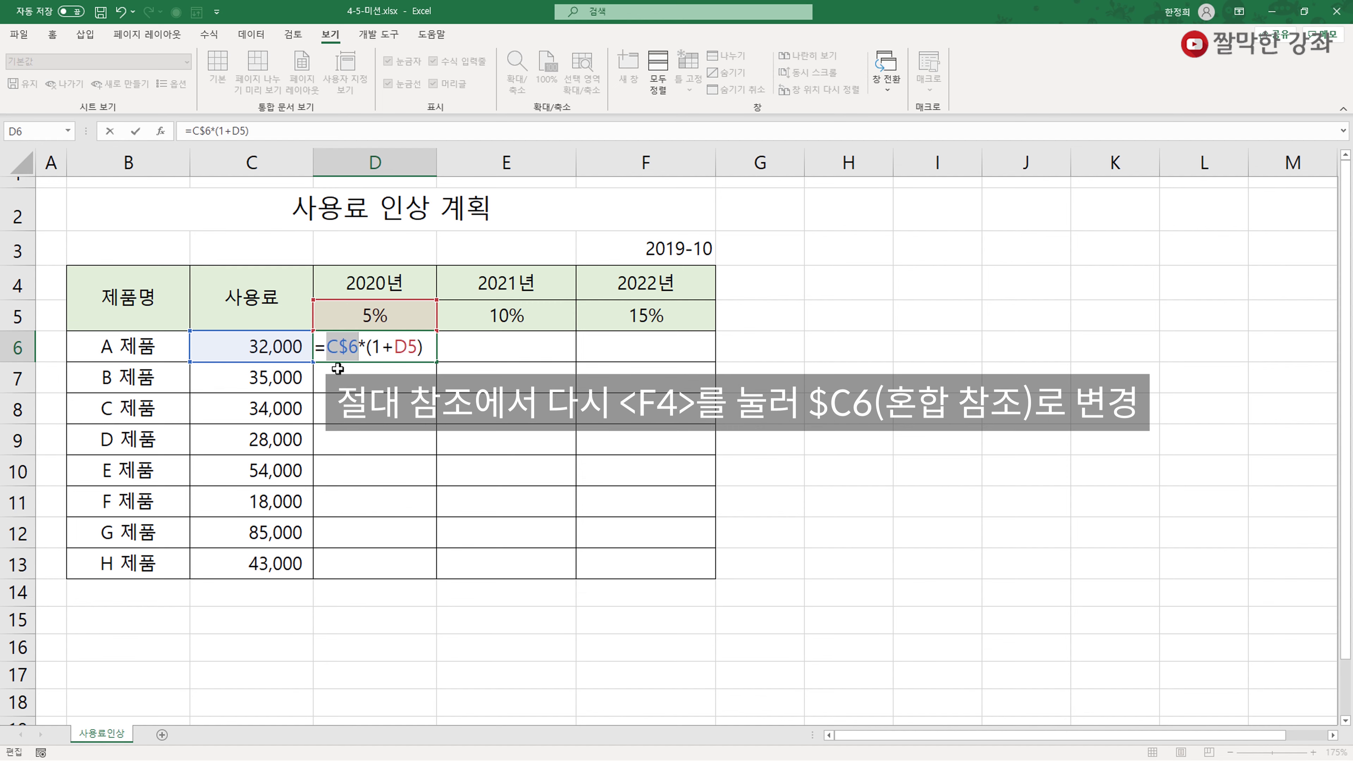
key(F4)
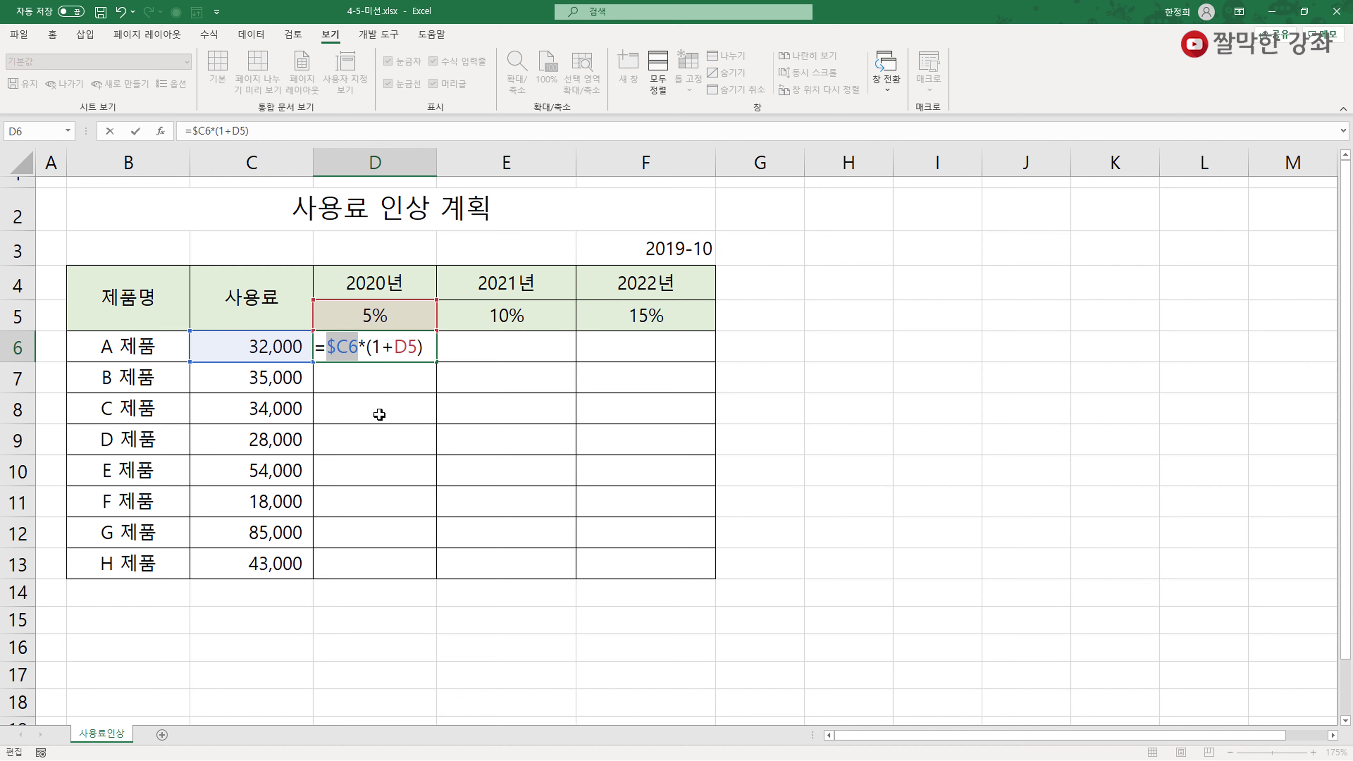
- Lock the row of the rate reference as D$5 in D6's formula and fill it across D6:F13
click(407, 347)
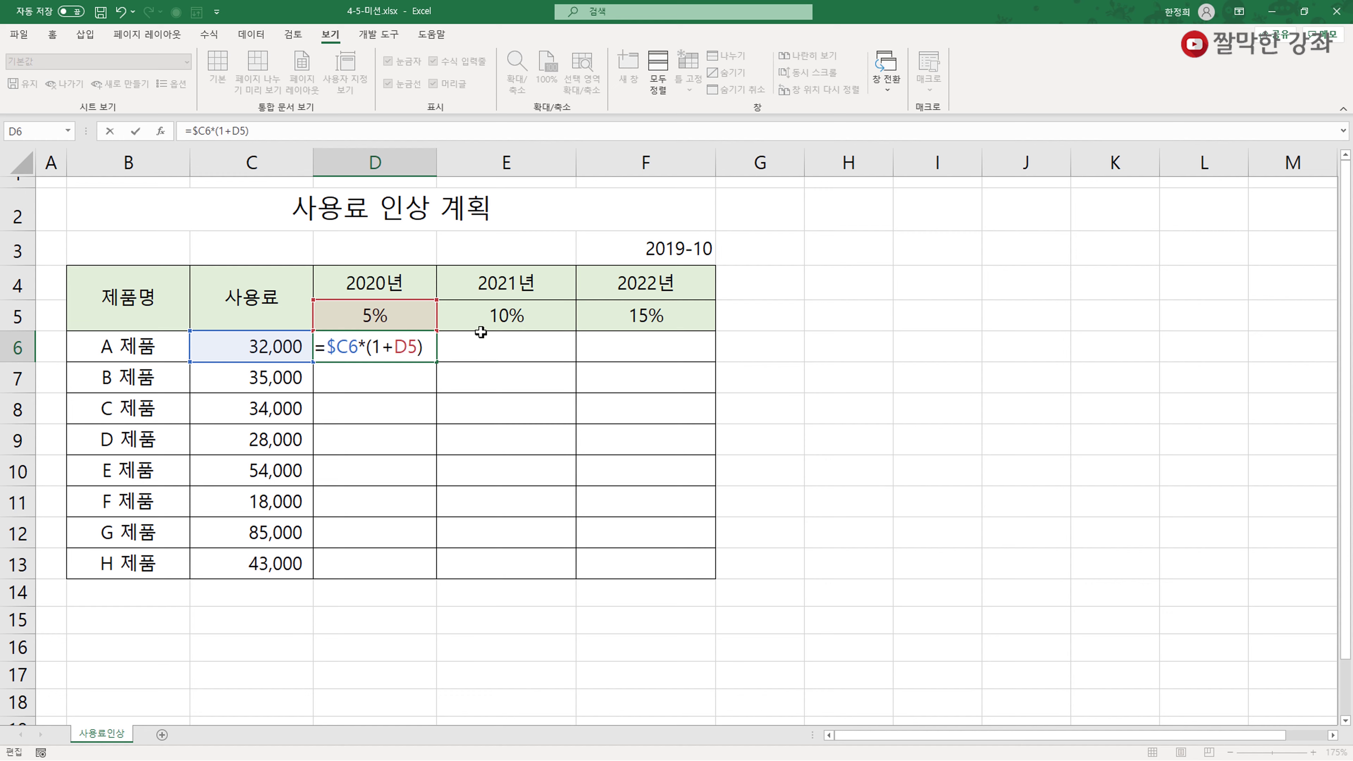
key(F4)
key(F4)
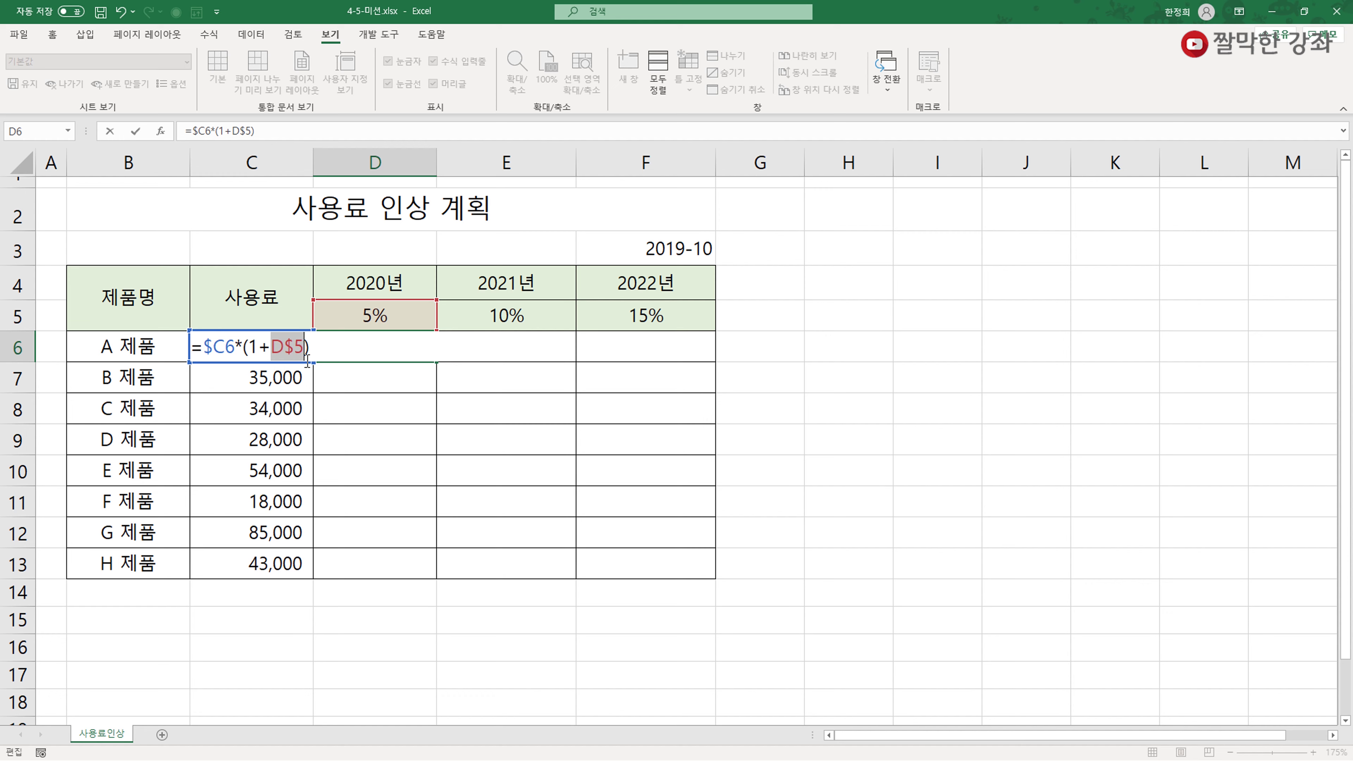
key(Return)
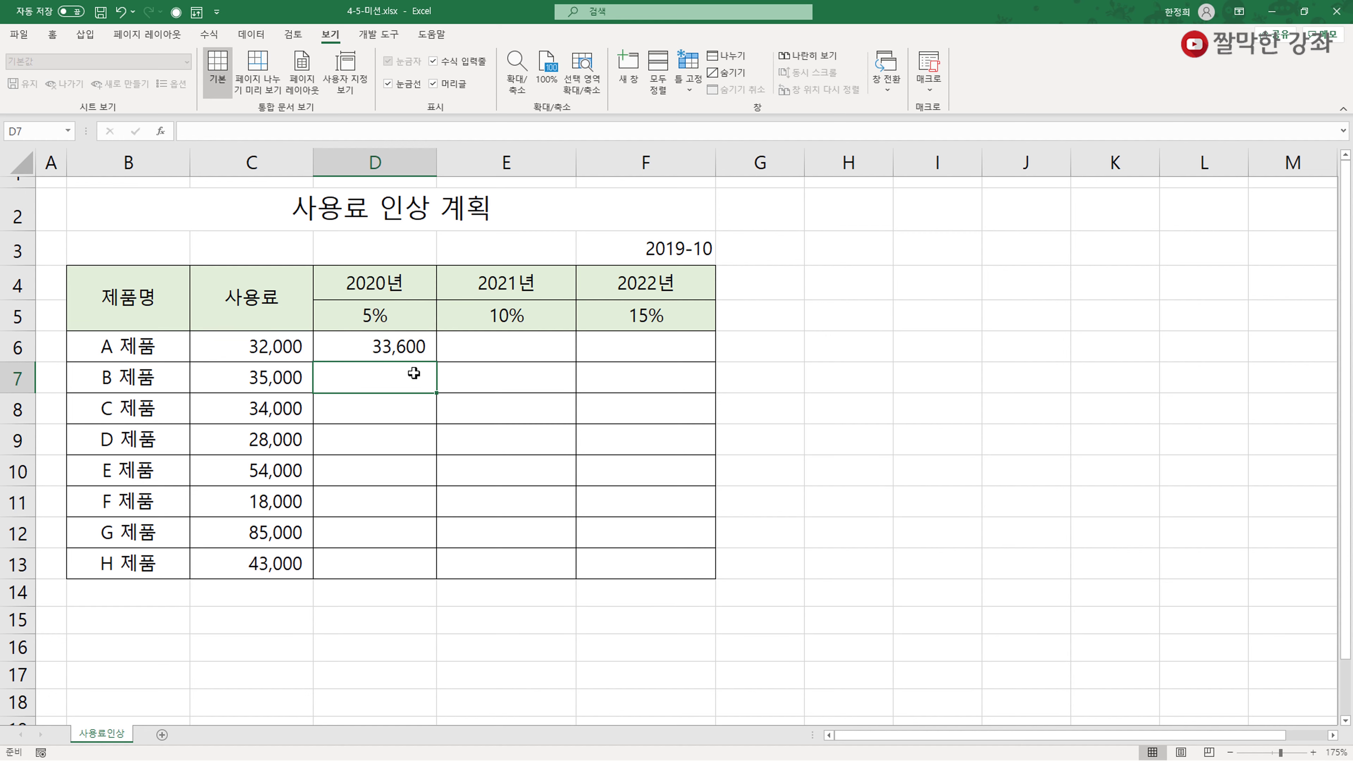
click(424, 352)
drag(437, 362, 703, 568)
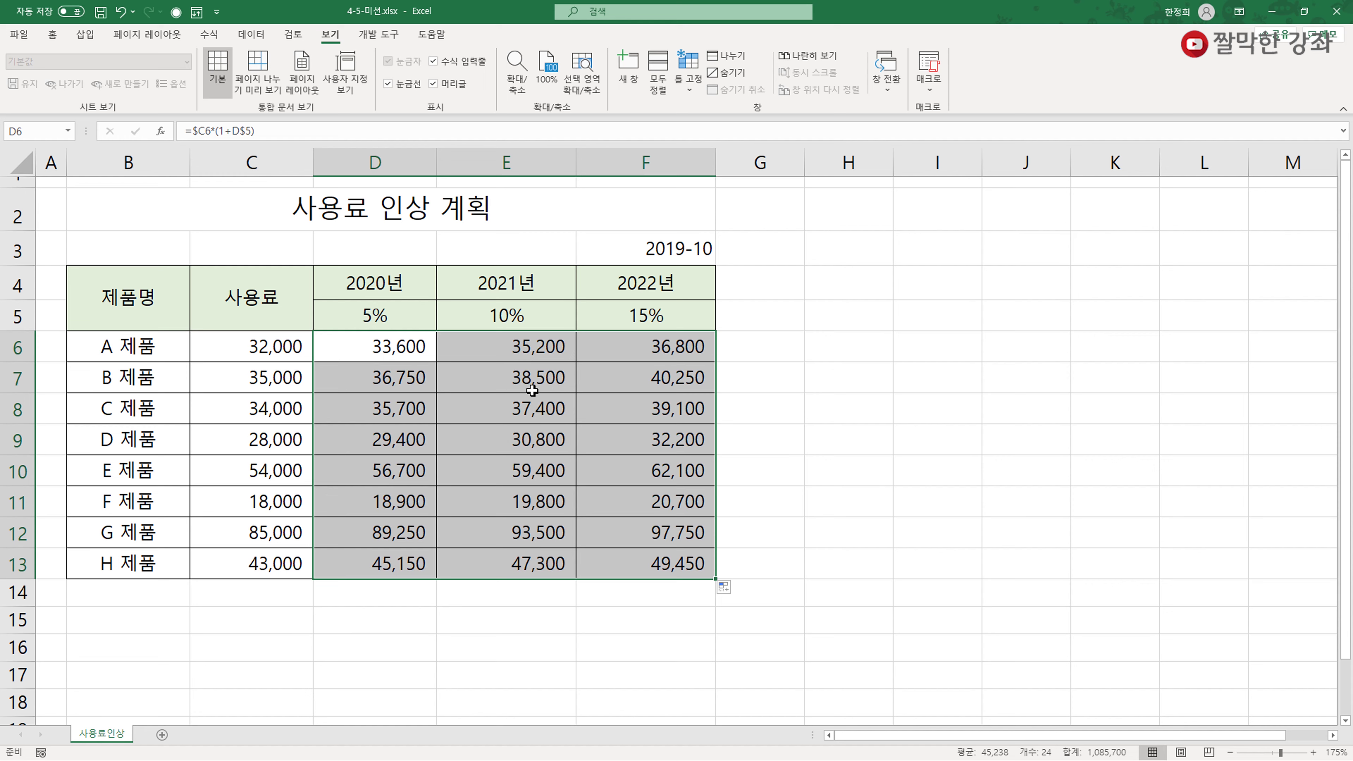
- Insert the ROUND function in front of the $C6*(1+D$5) calculation in D6
click(374, 351)
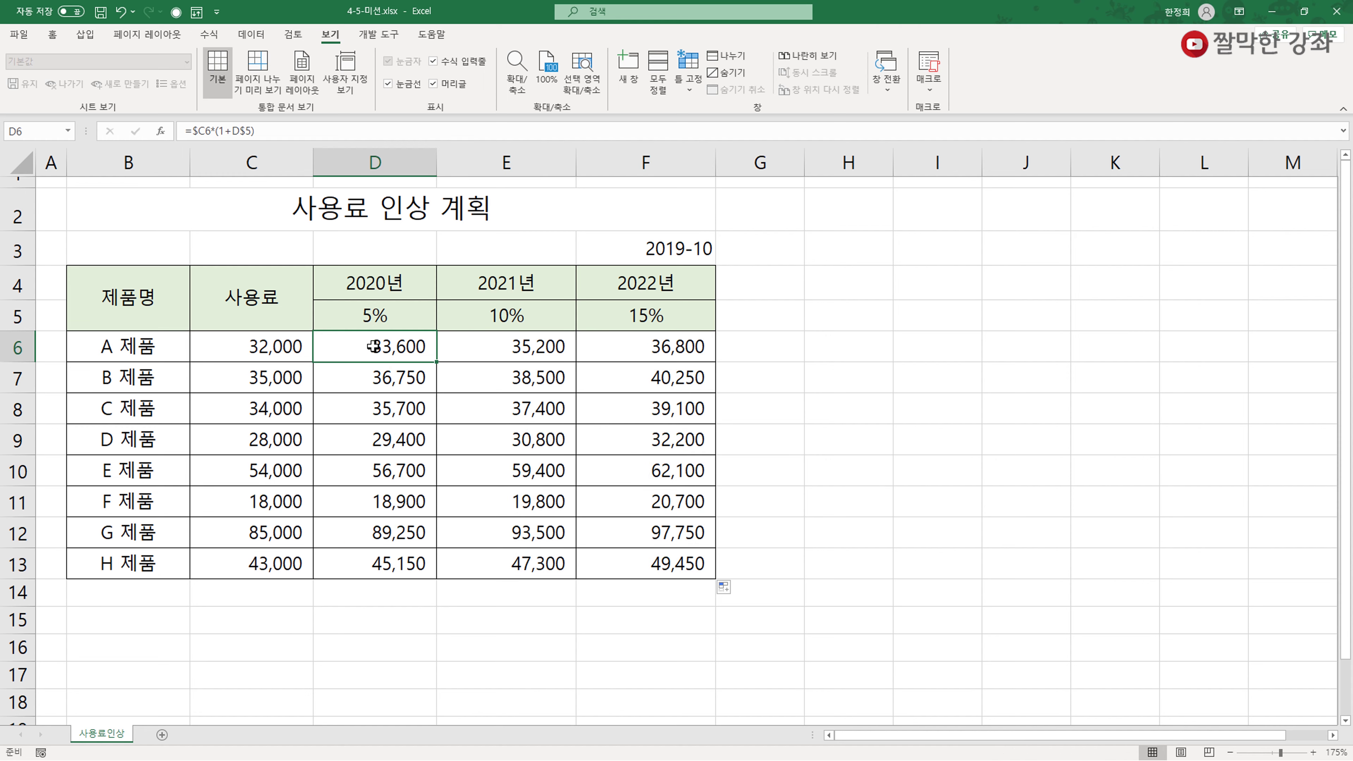
double_click(364, 346)
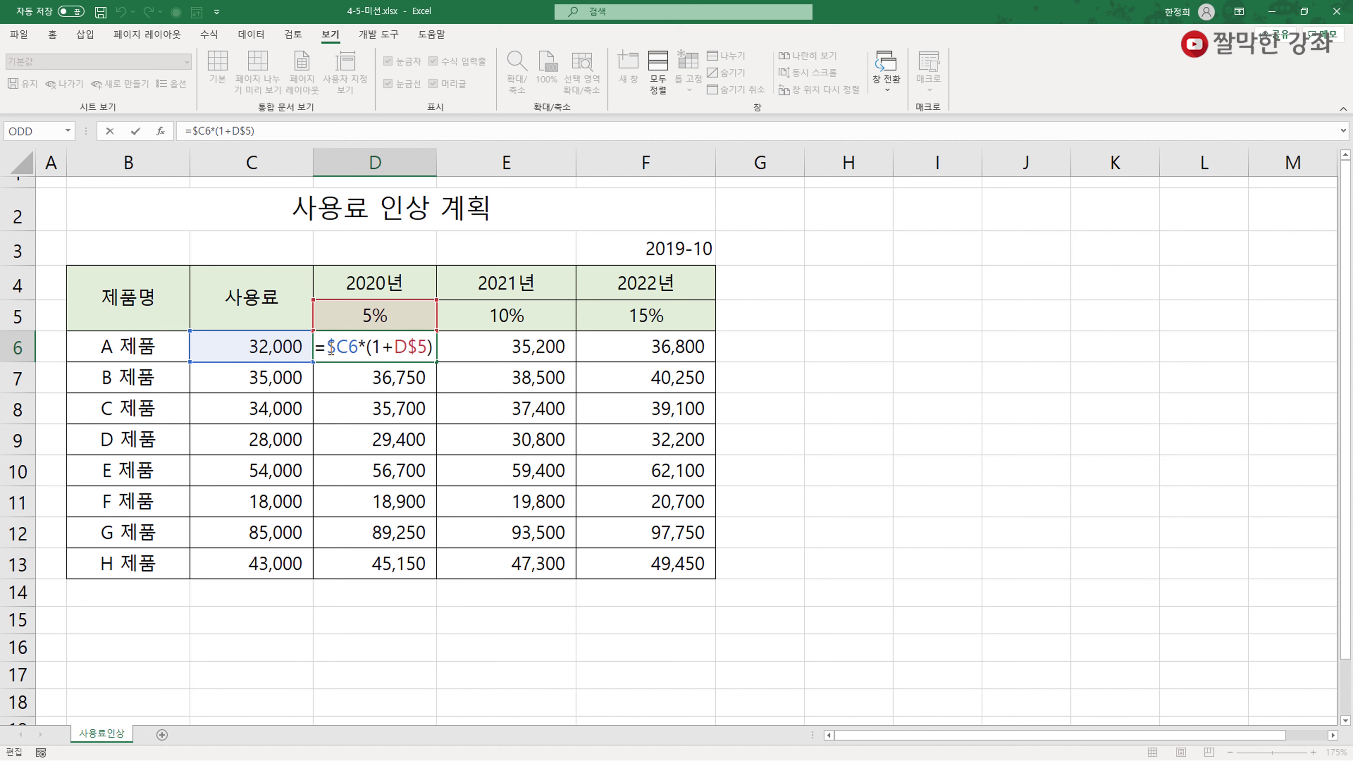
click(331, 347)
text(r)
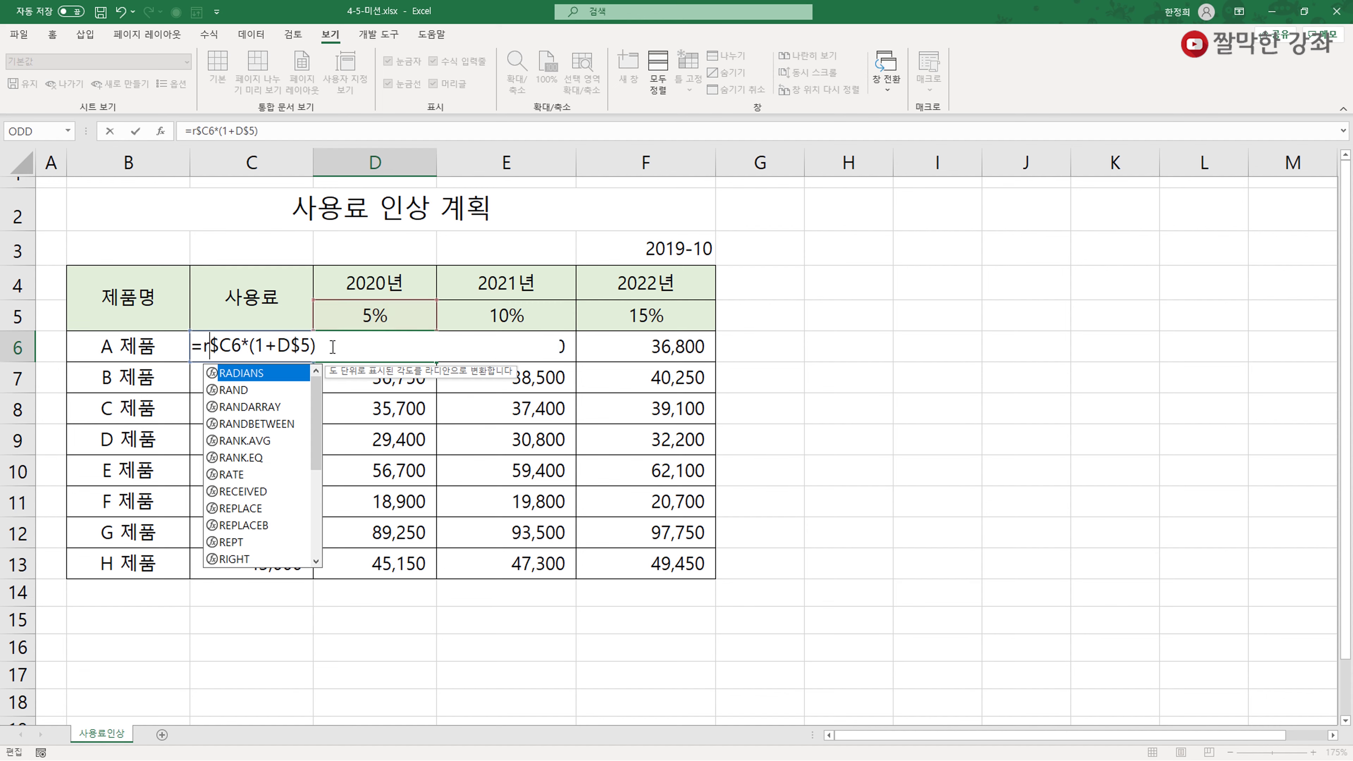
text(oun)
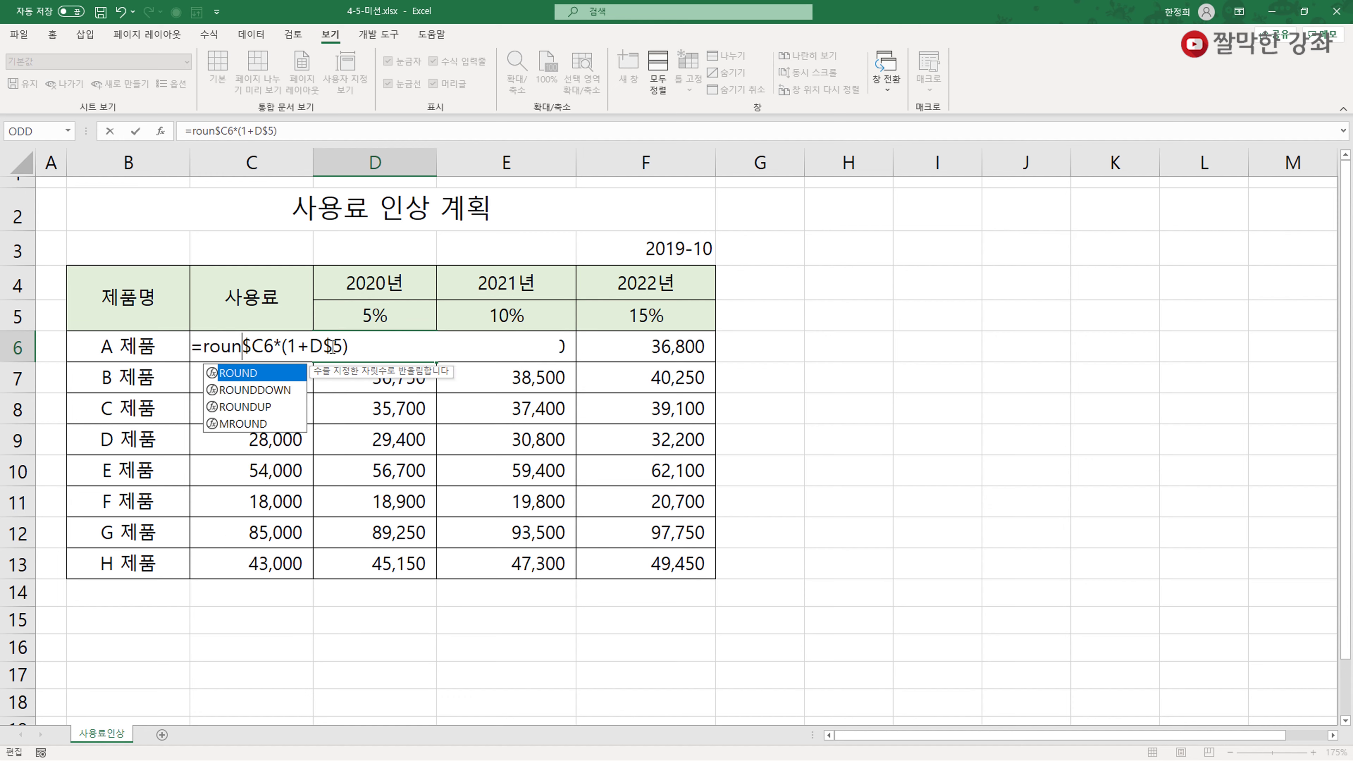
text(d()
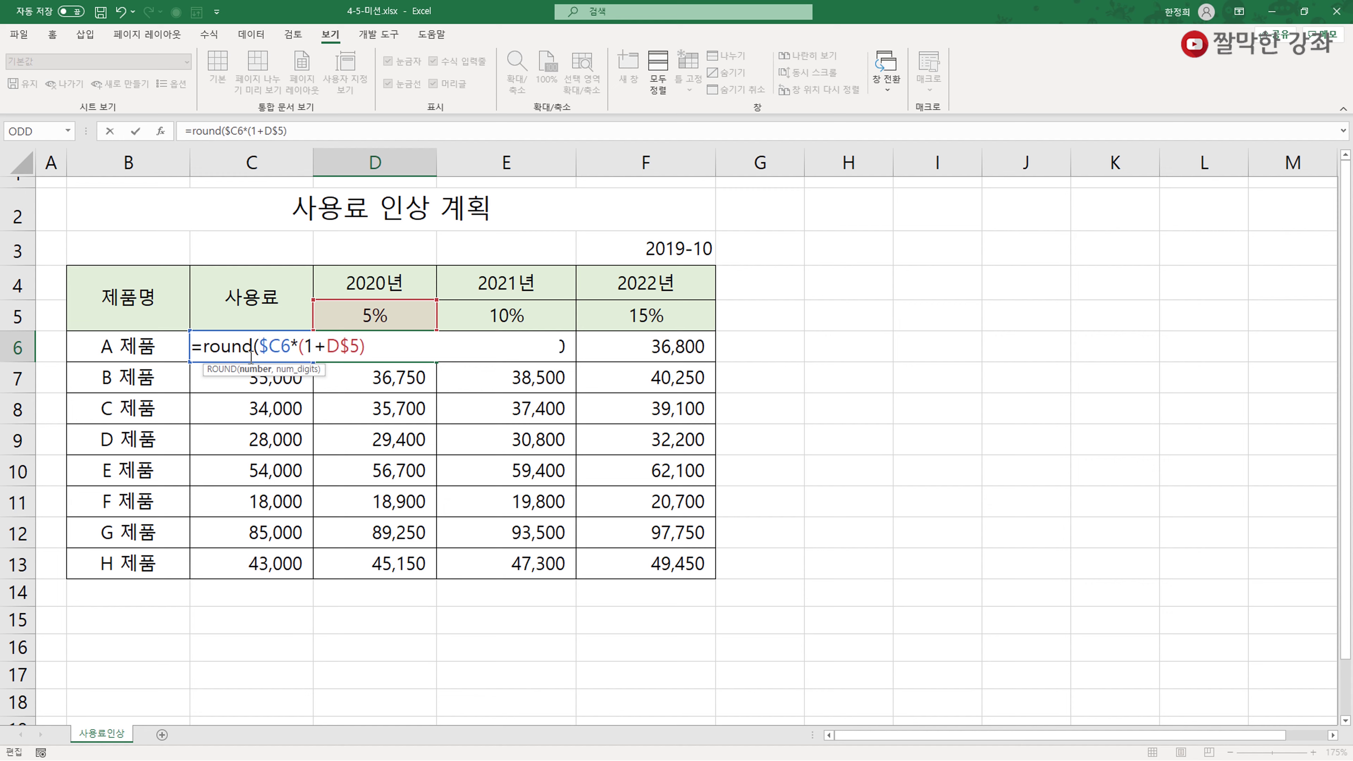
- Complete D6's ROUND function with Num_digits -3 so the formula is =ROUND($C6*(1+D$5),-3)
click(162, 132)
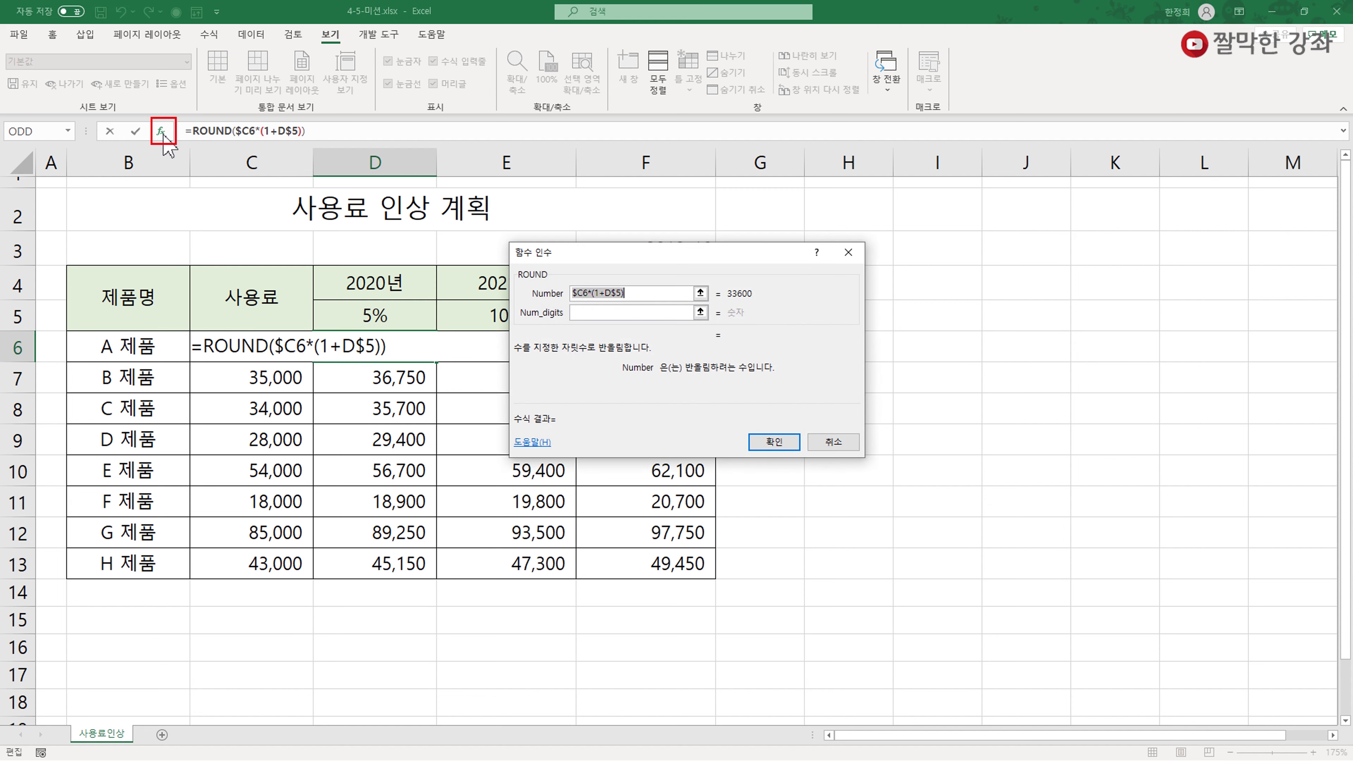
drag(651, 252, 532, 296)
click(490, 349)
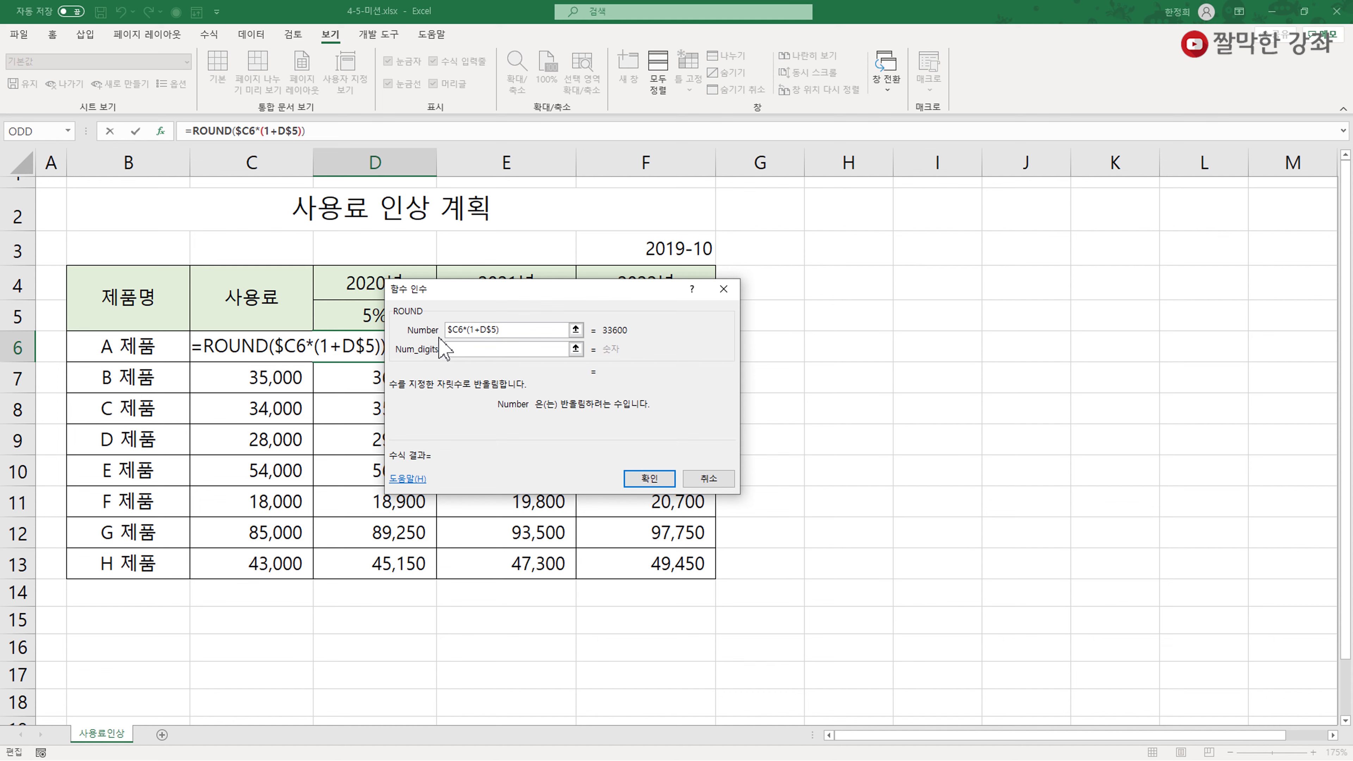
click(499, 351)
click(461, 350)
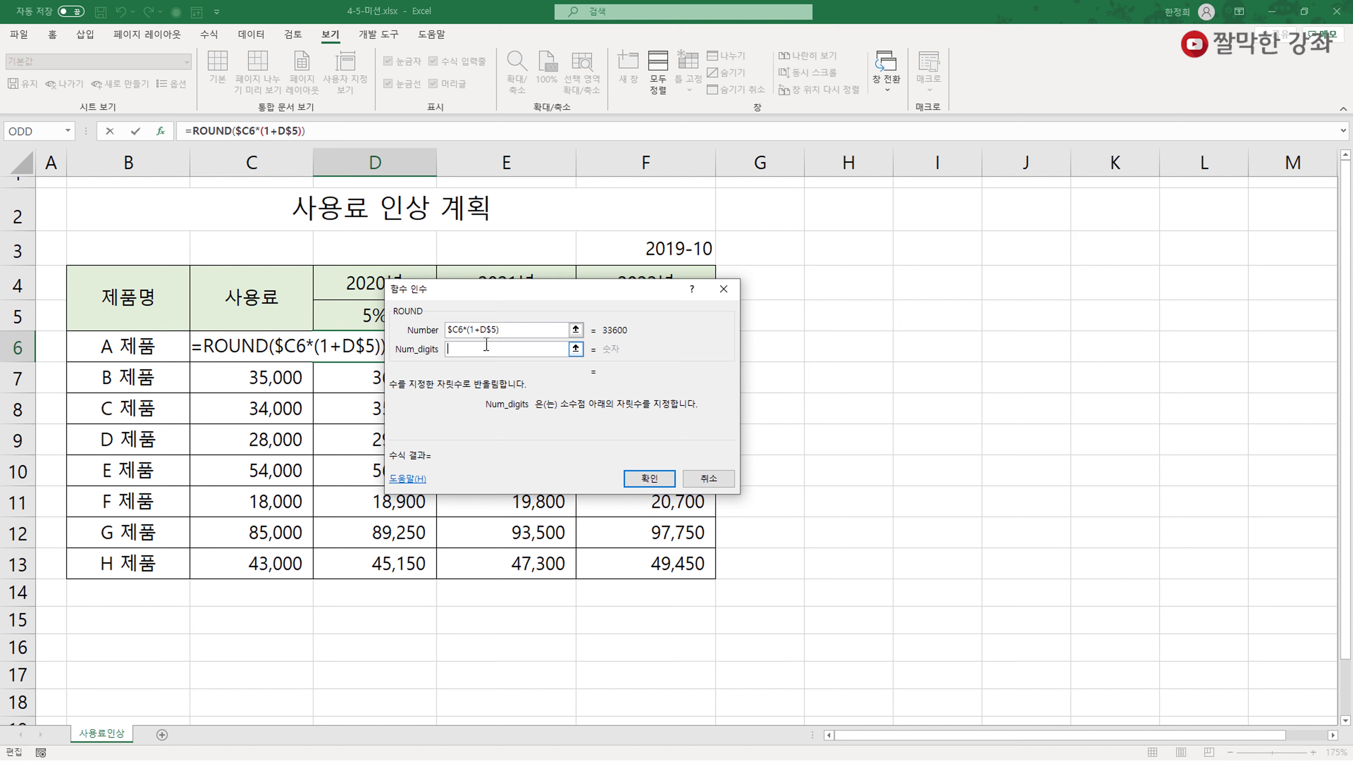
text(-3)
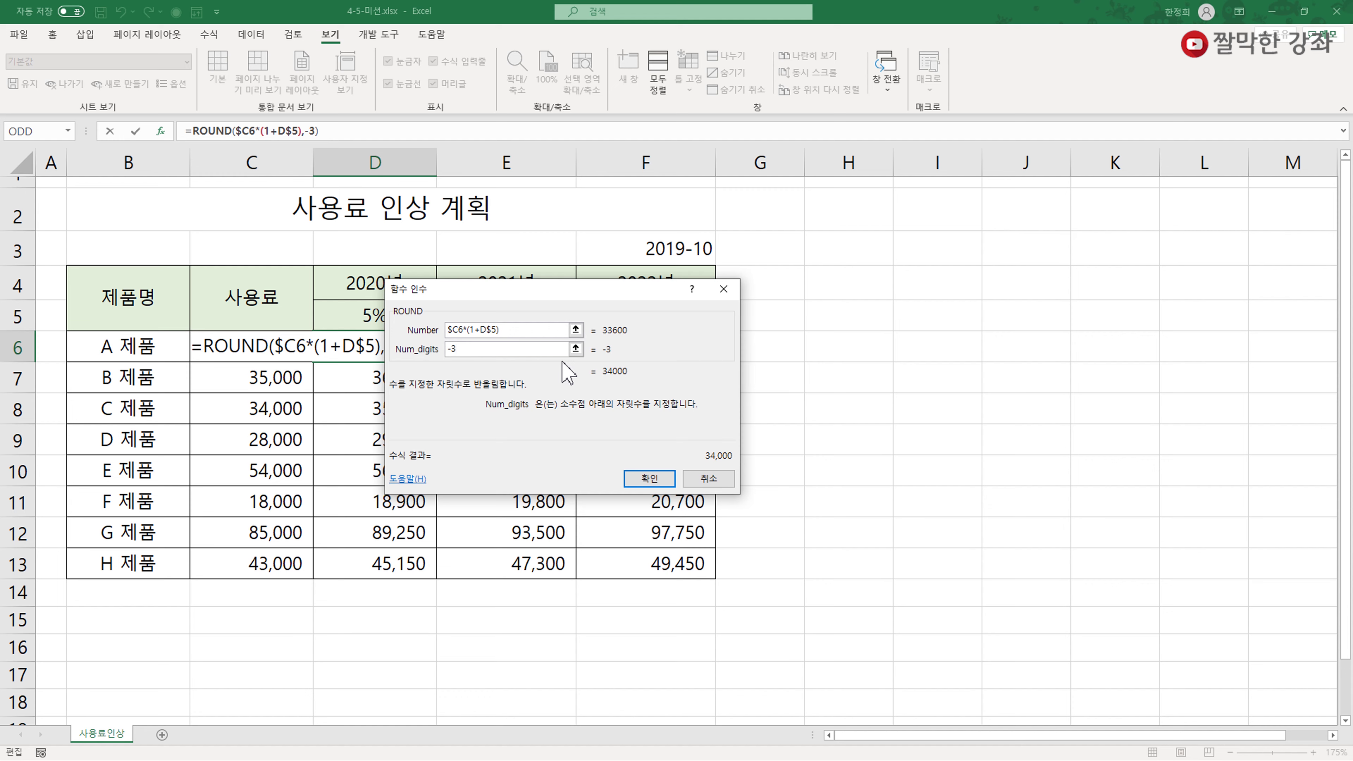
click(649, 478)
- Fill D6's ROUND formula across the fee table range D6:F13
drag(440, 367, 682, 594)
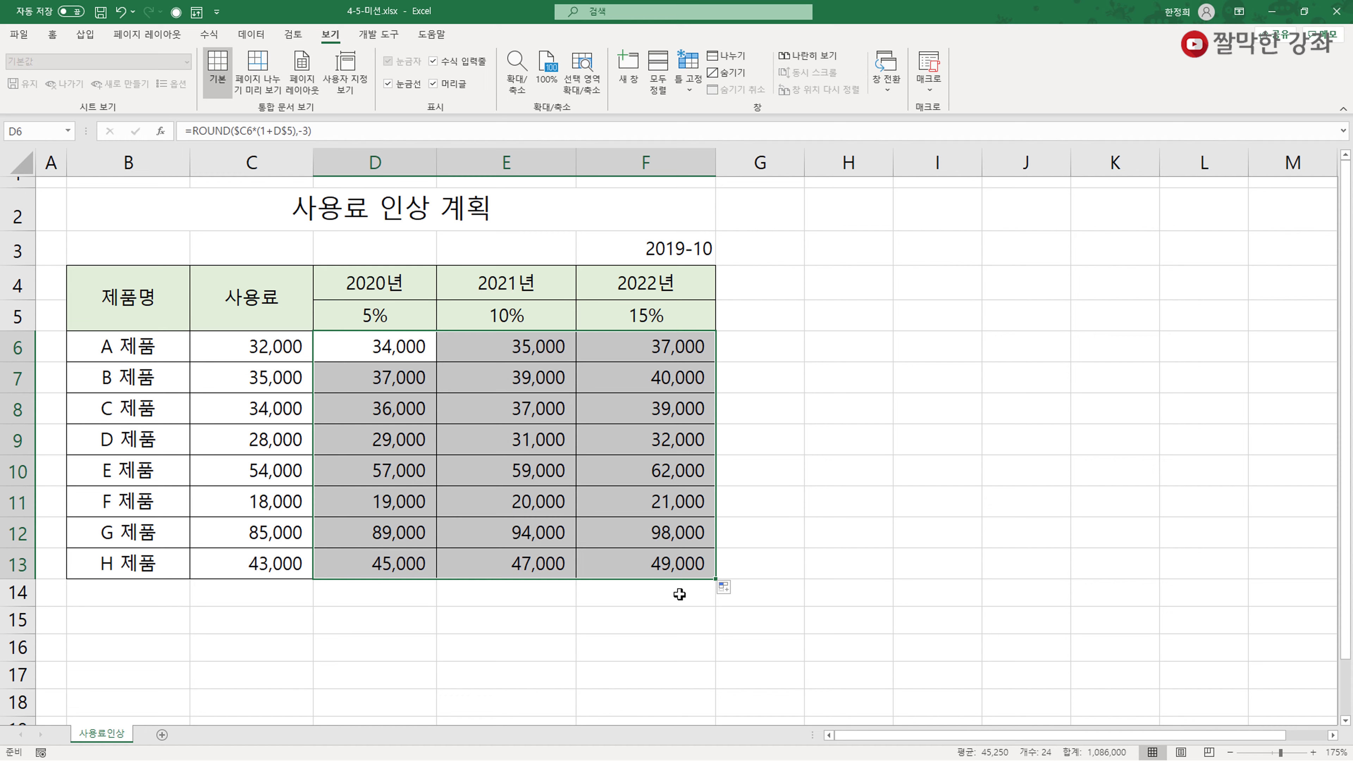
click(392, 351)
double_click(408, 347)
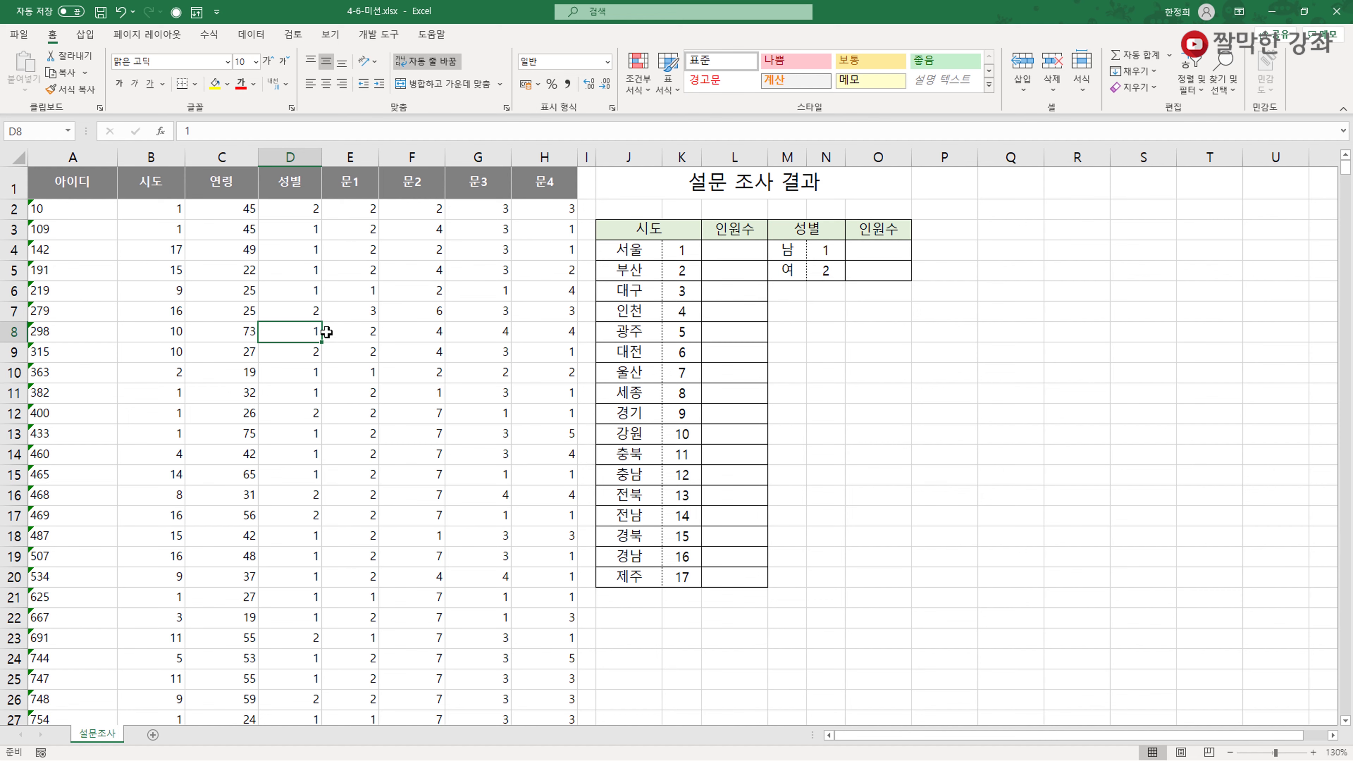
- Examine how the region codes in K4:K7 of the 설문조사 sheet relate to the 시도 codes in column B
click(733, 254)
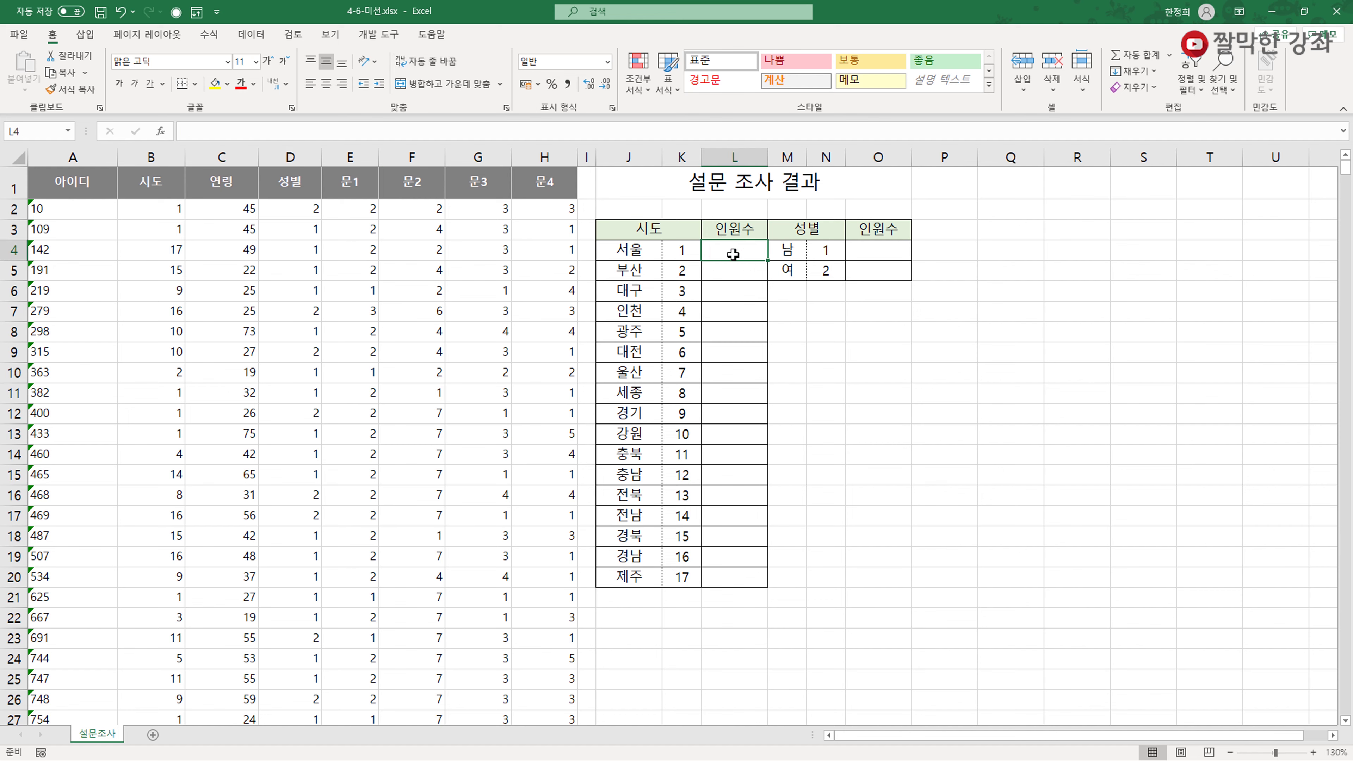
click(685, 251)
click(684, 271)
click(685, 292)
click(688, 315)
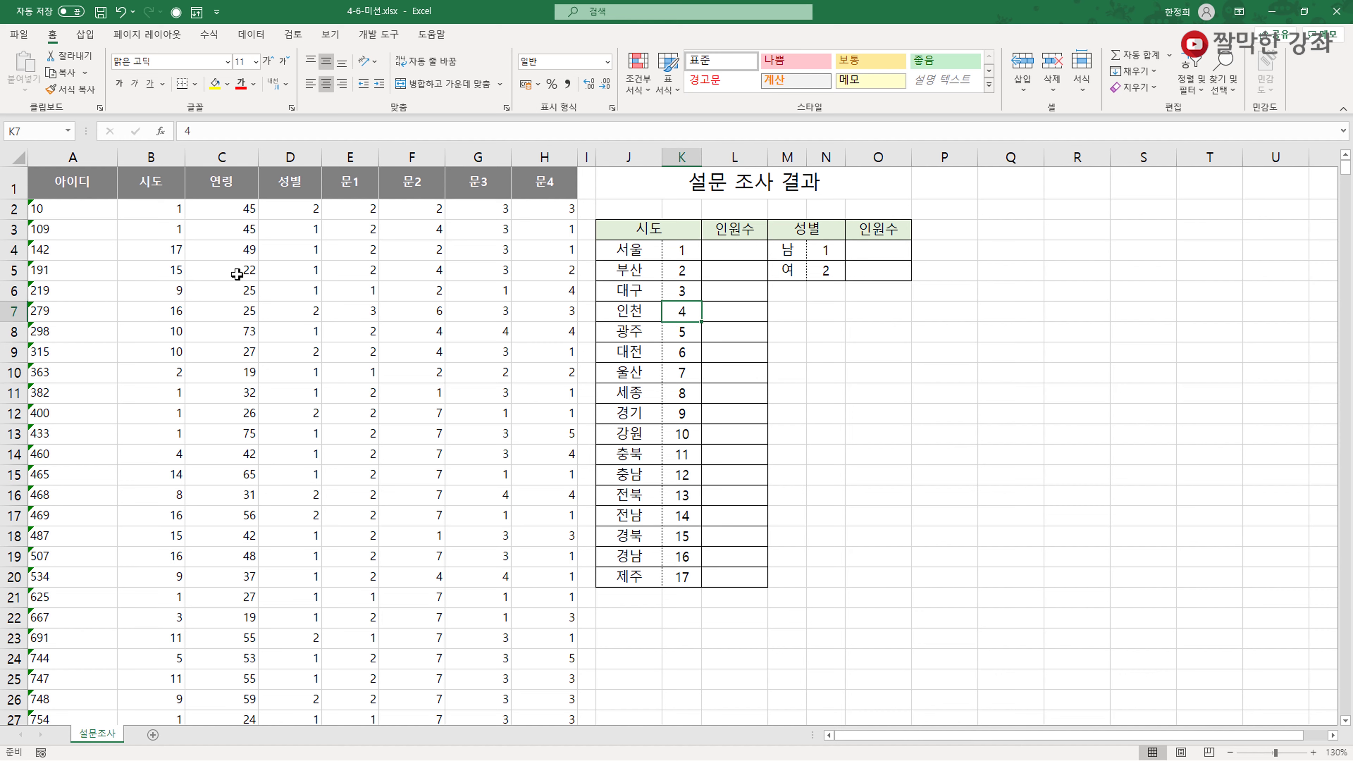
click(162, 211)
click(162, 231)
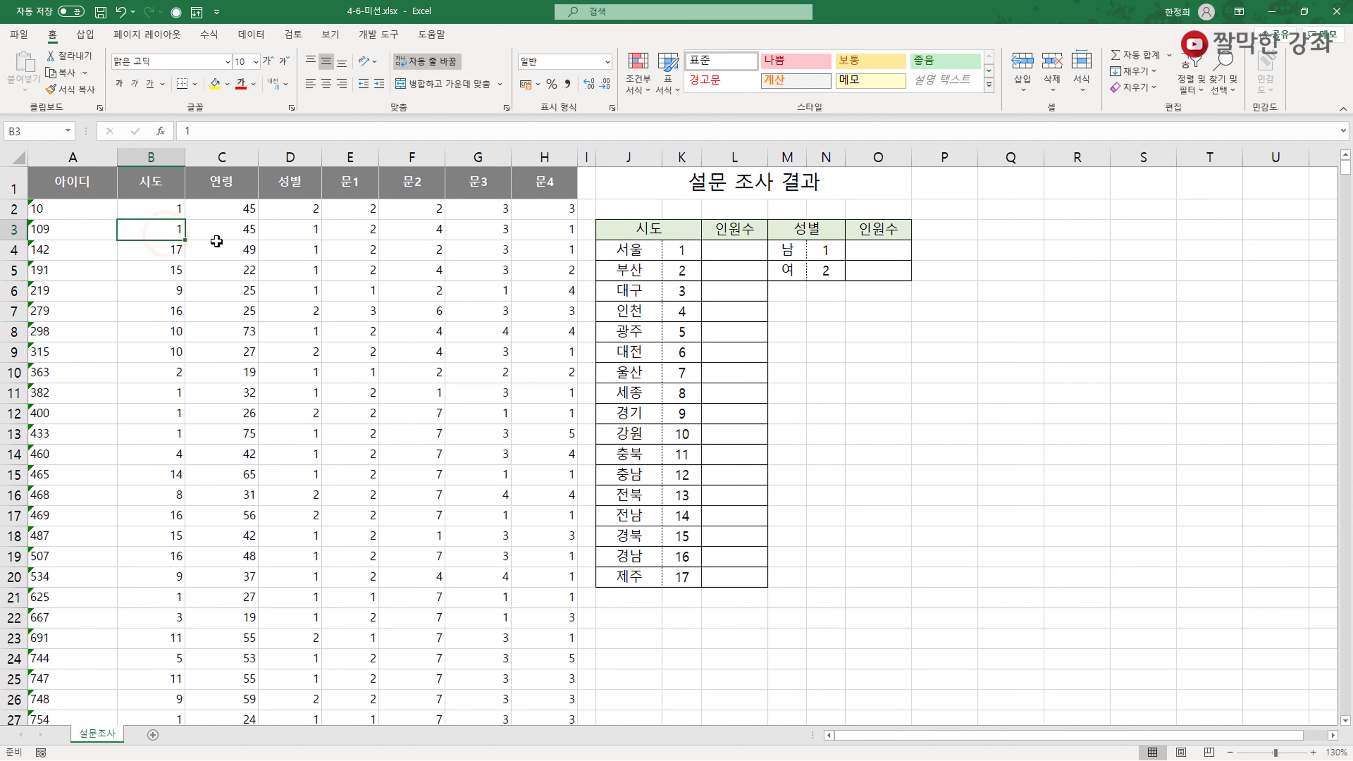
- Insert the COUNTIF function in L4 for Seoul's headcount and open its function arguments
click(732, 255)
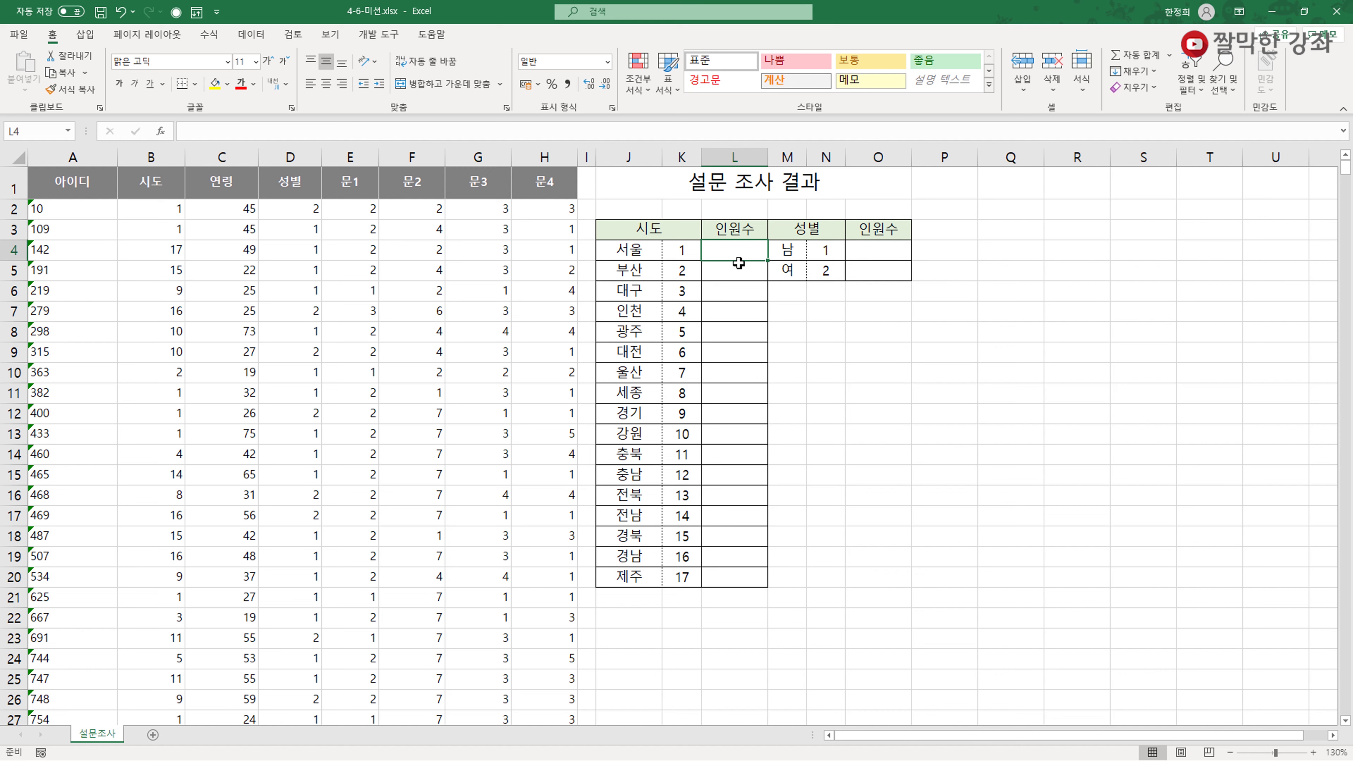
text(=co)
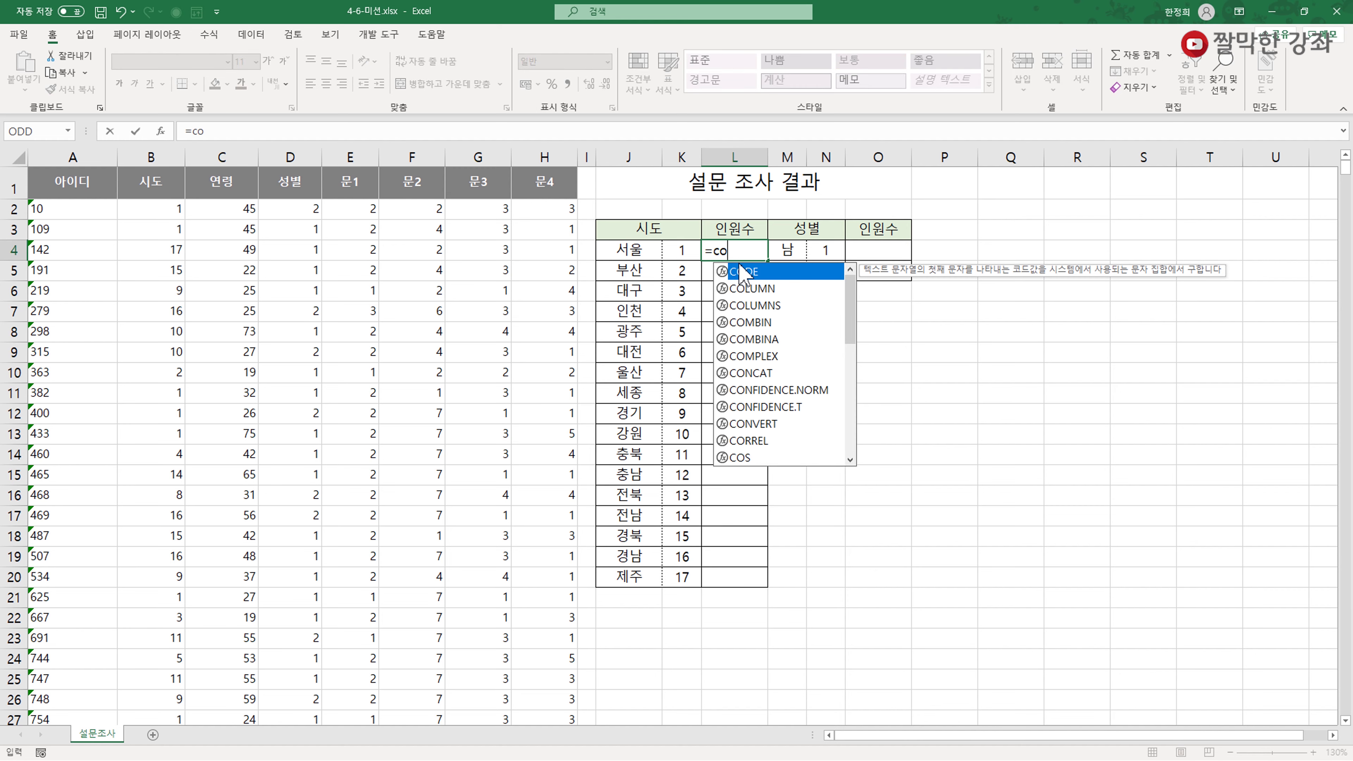
text(un)
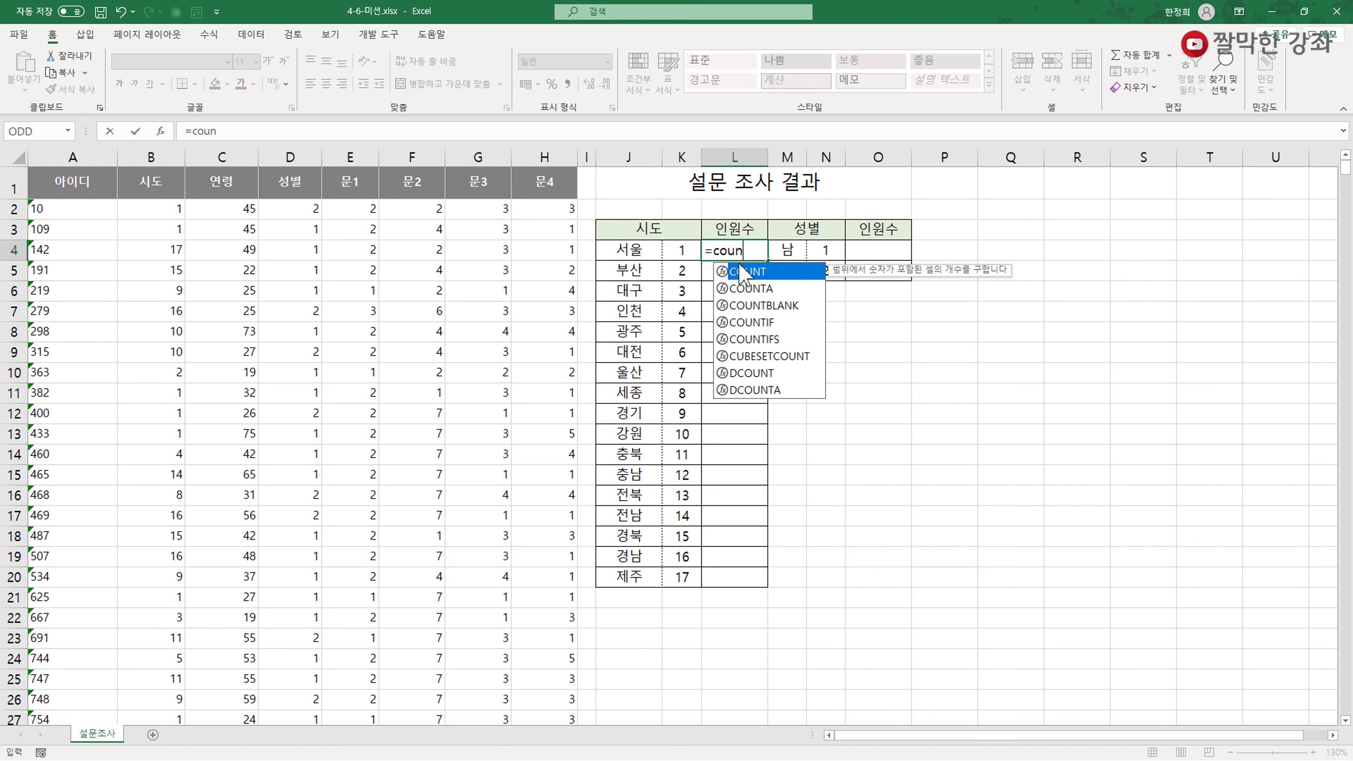
double_click(753, 323)
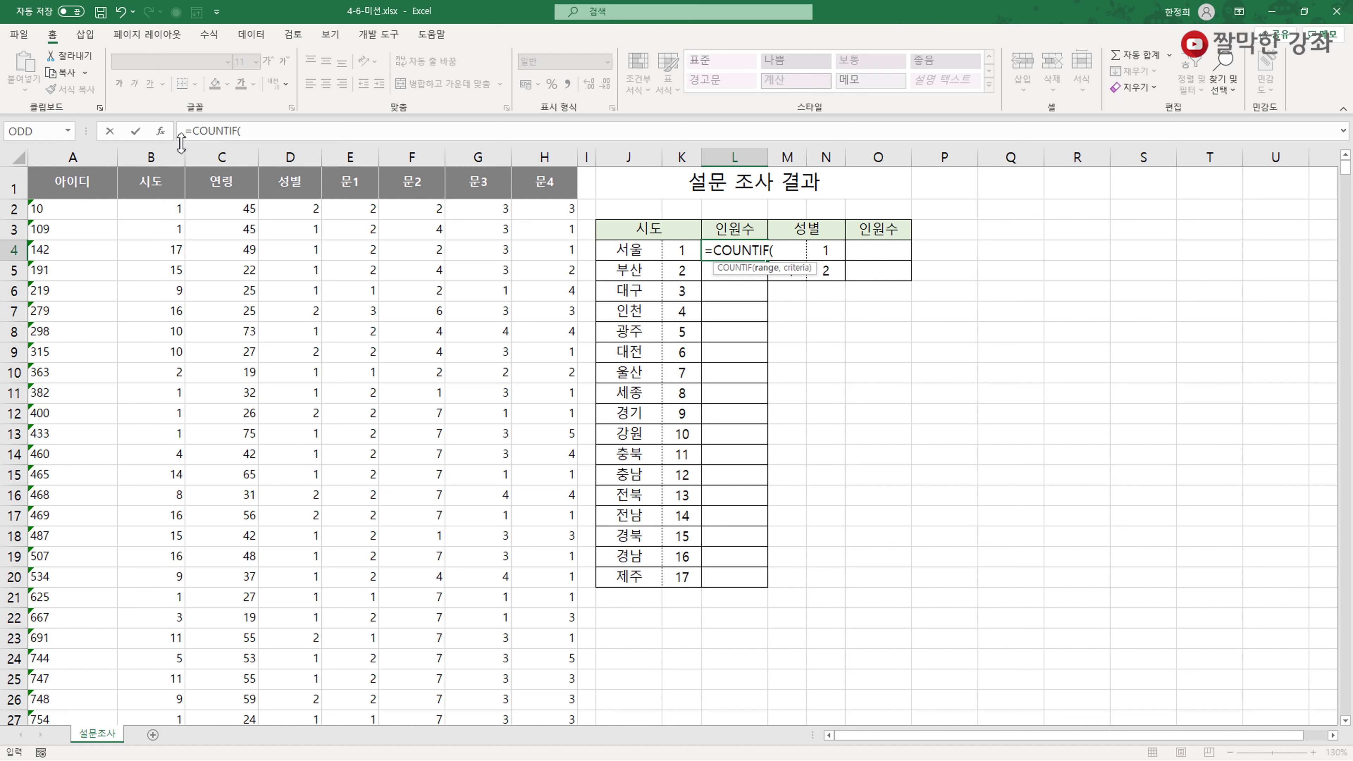
key(ctrl+a)
- Set the COUNTIF Range in L4 to the 시도 data as the absolute reference $B$2:$B$1005
drag(612, 293, 662, 297)
click(506, 335)
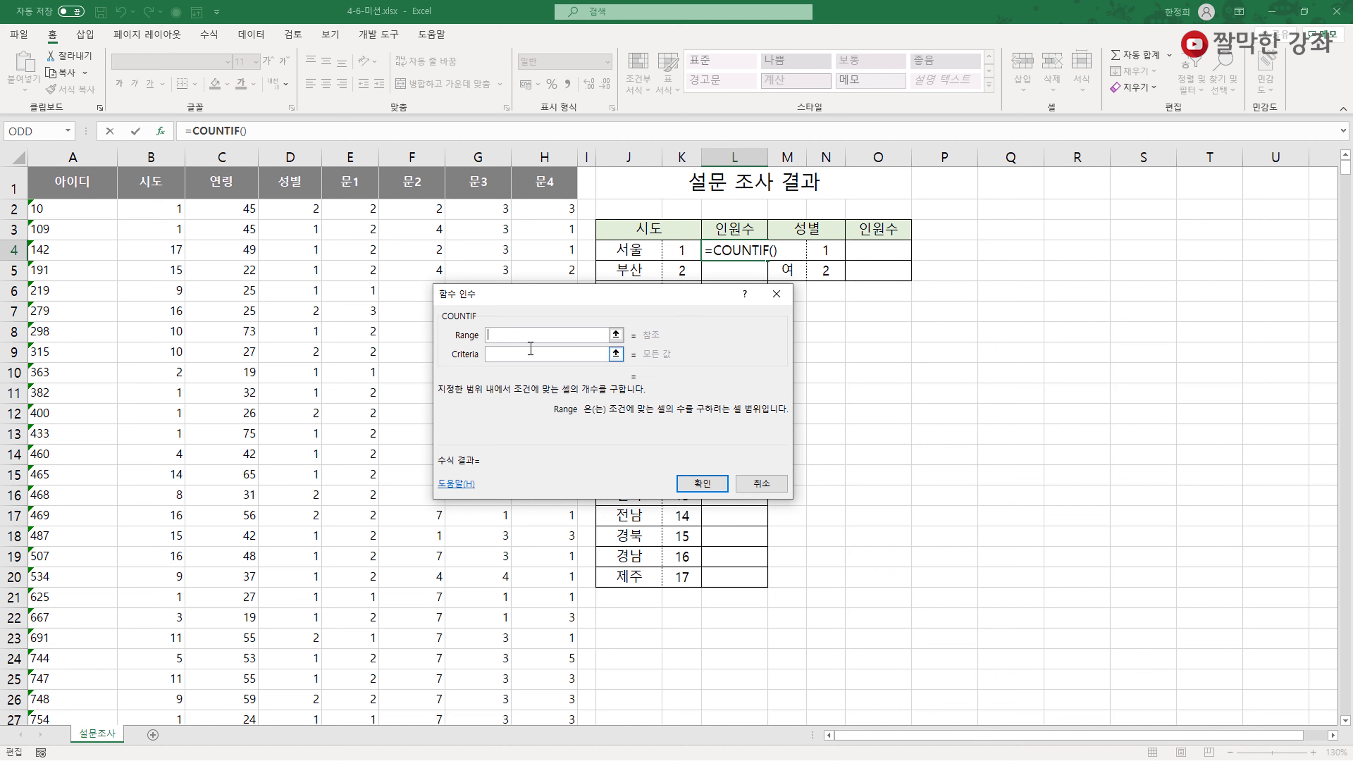
click(160, 210)
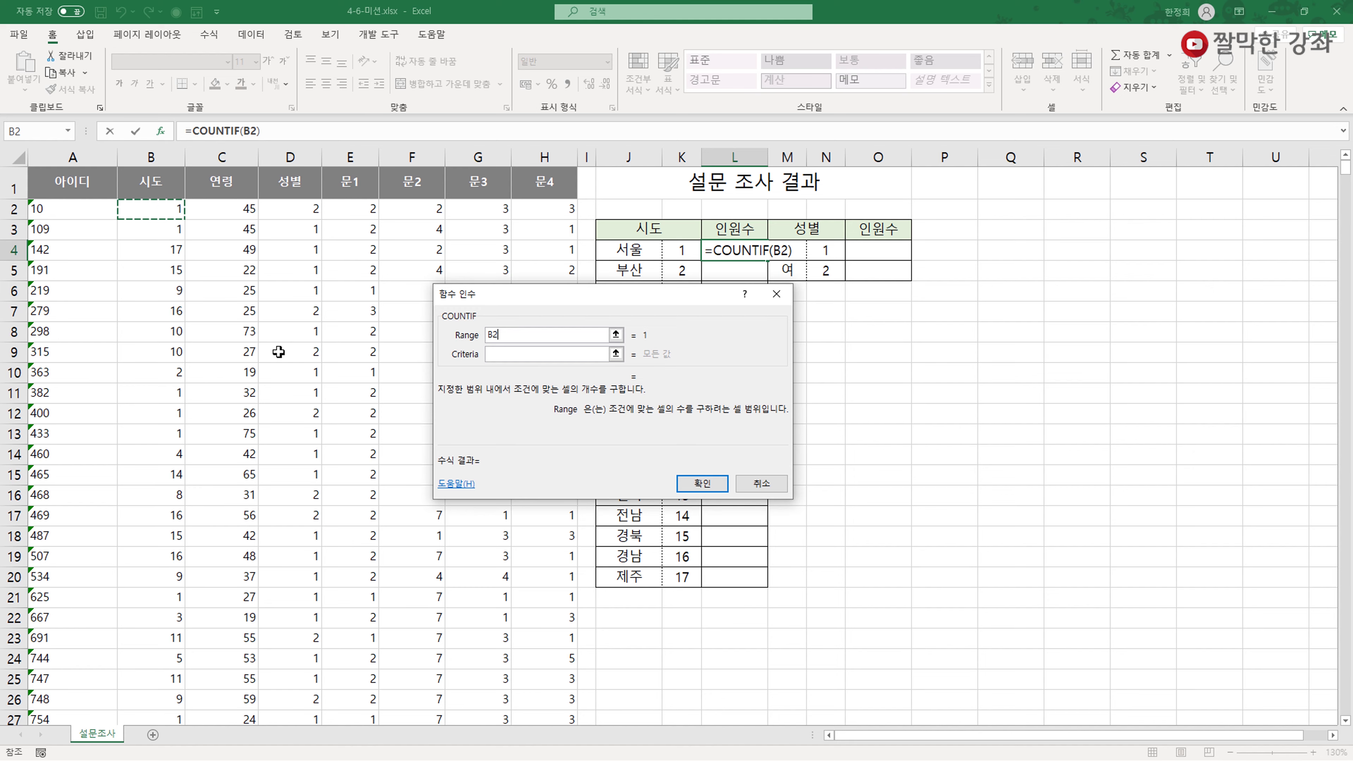
scroll(279, 351, down, 20)
scroll(278, 359, up, 20)
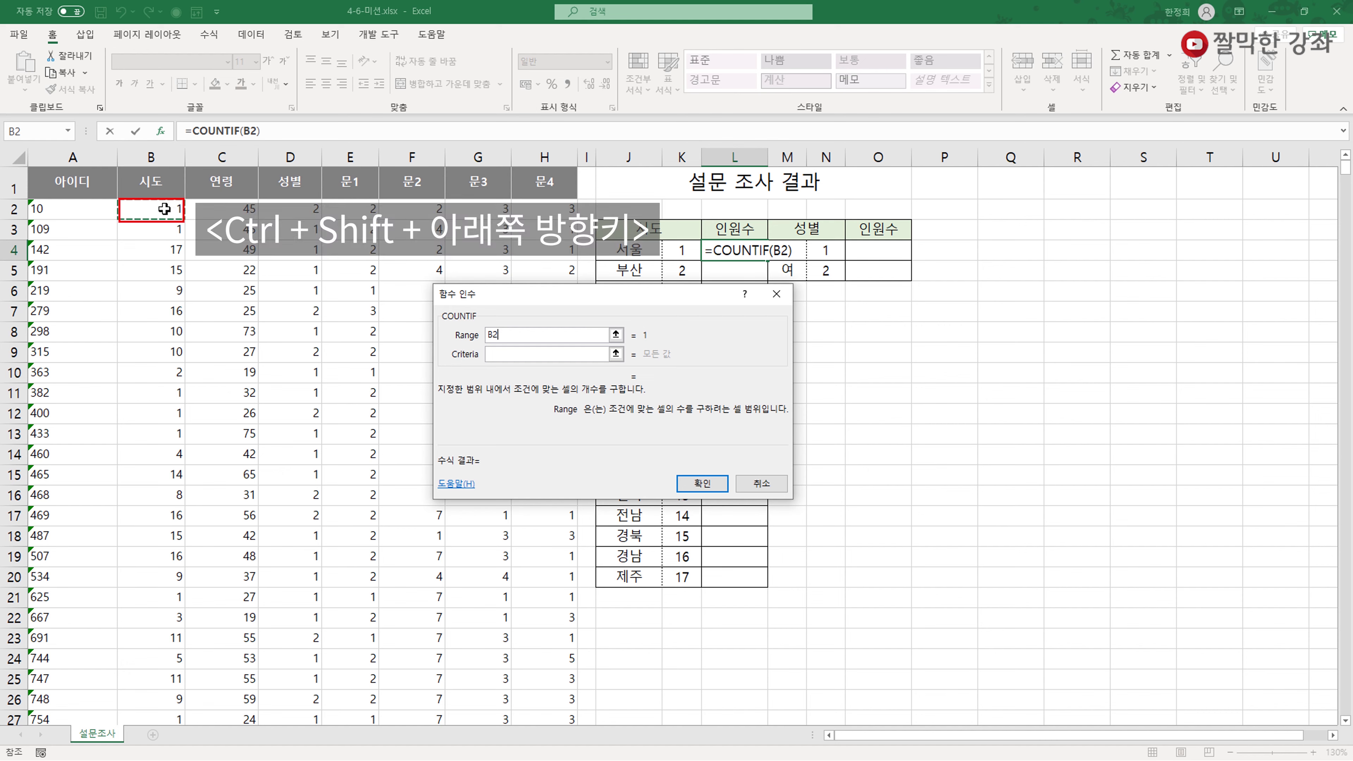
key(ctrl+shift+Down)
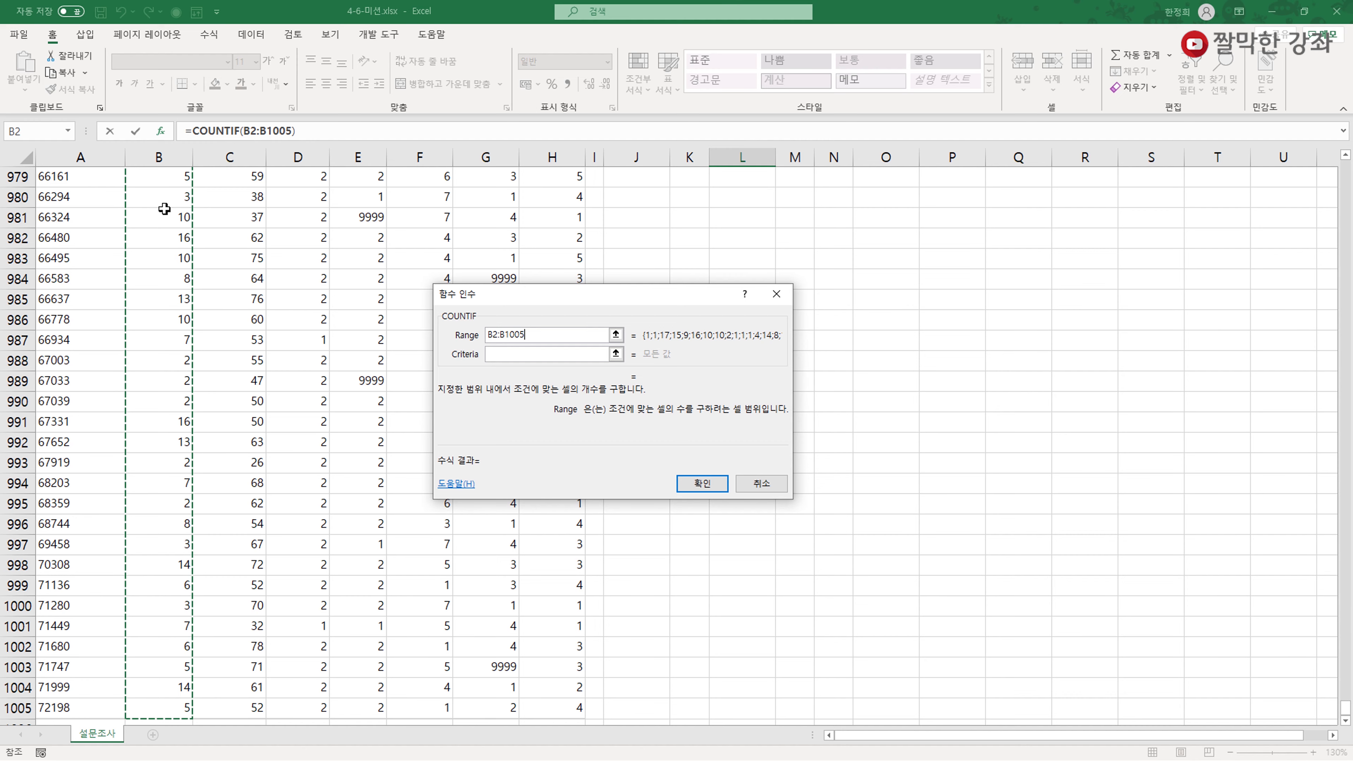
key(F4)
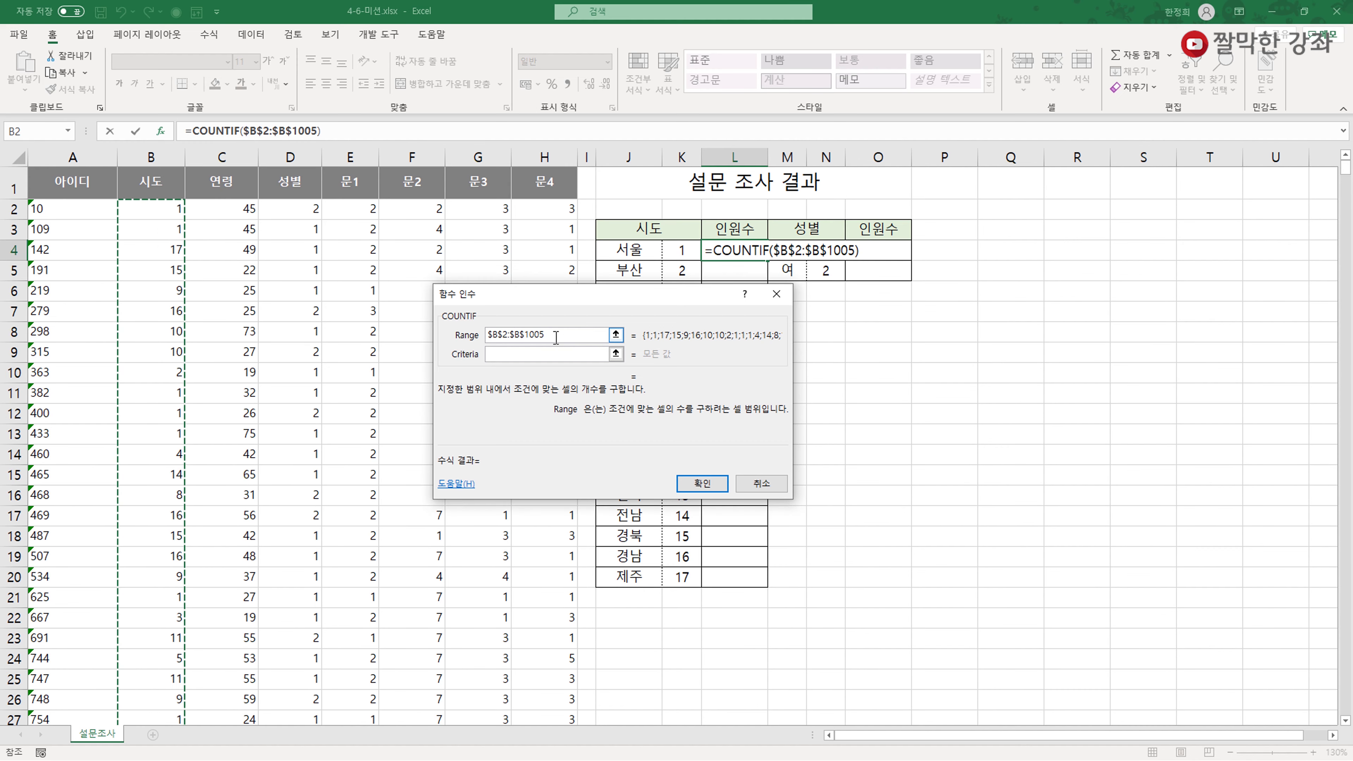
- Set L4's COUNTIF Criteria to K4 and fill the formula down to L20 for all regions
drag(601, 295, 403, 329)
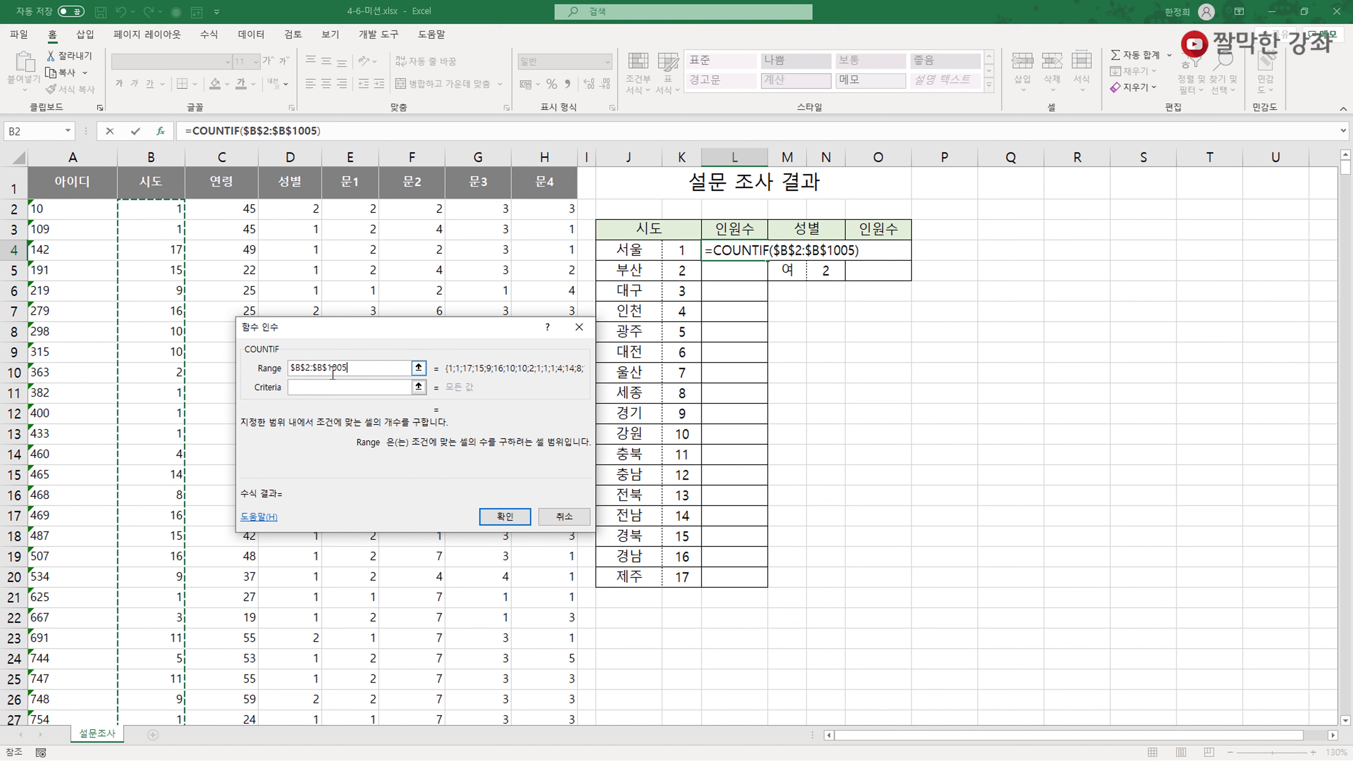
click(314, 387)
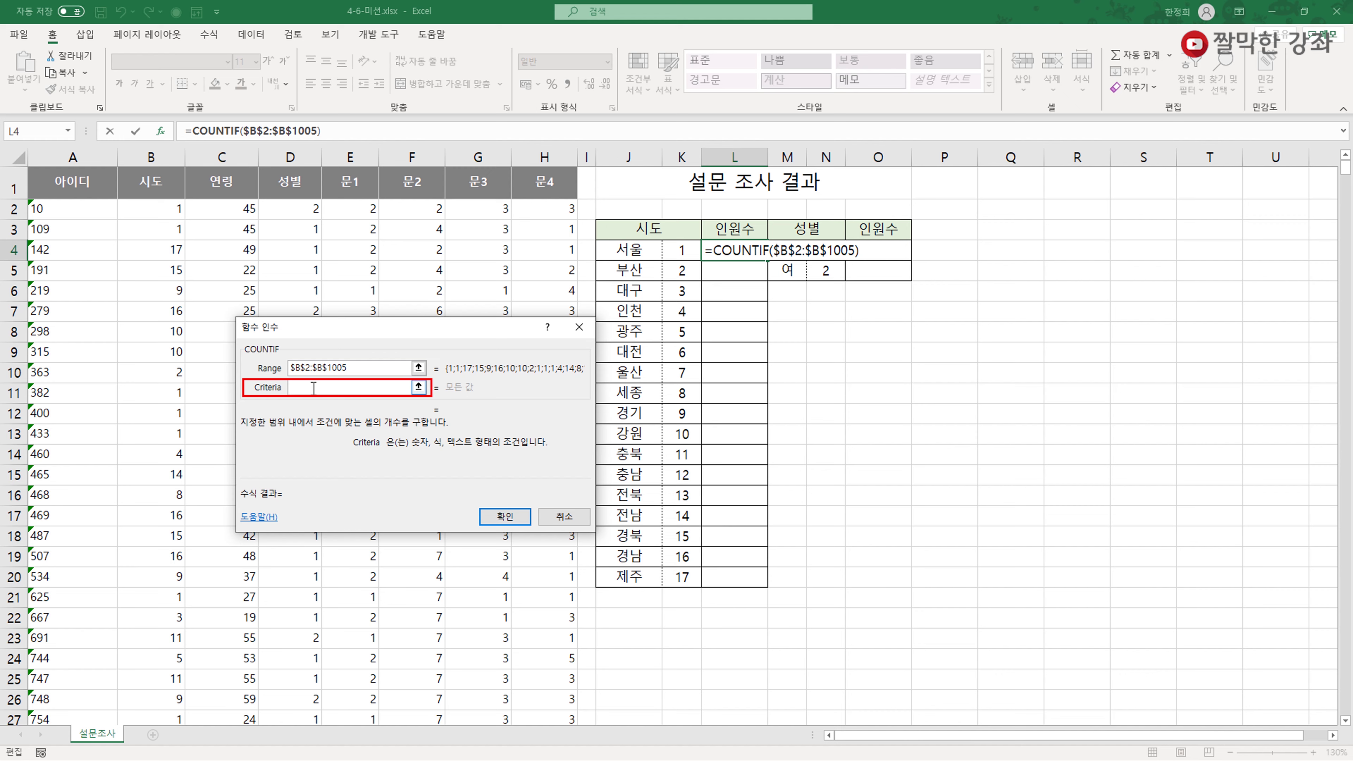
click(677, 258)
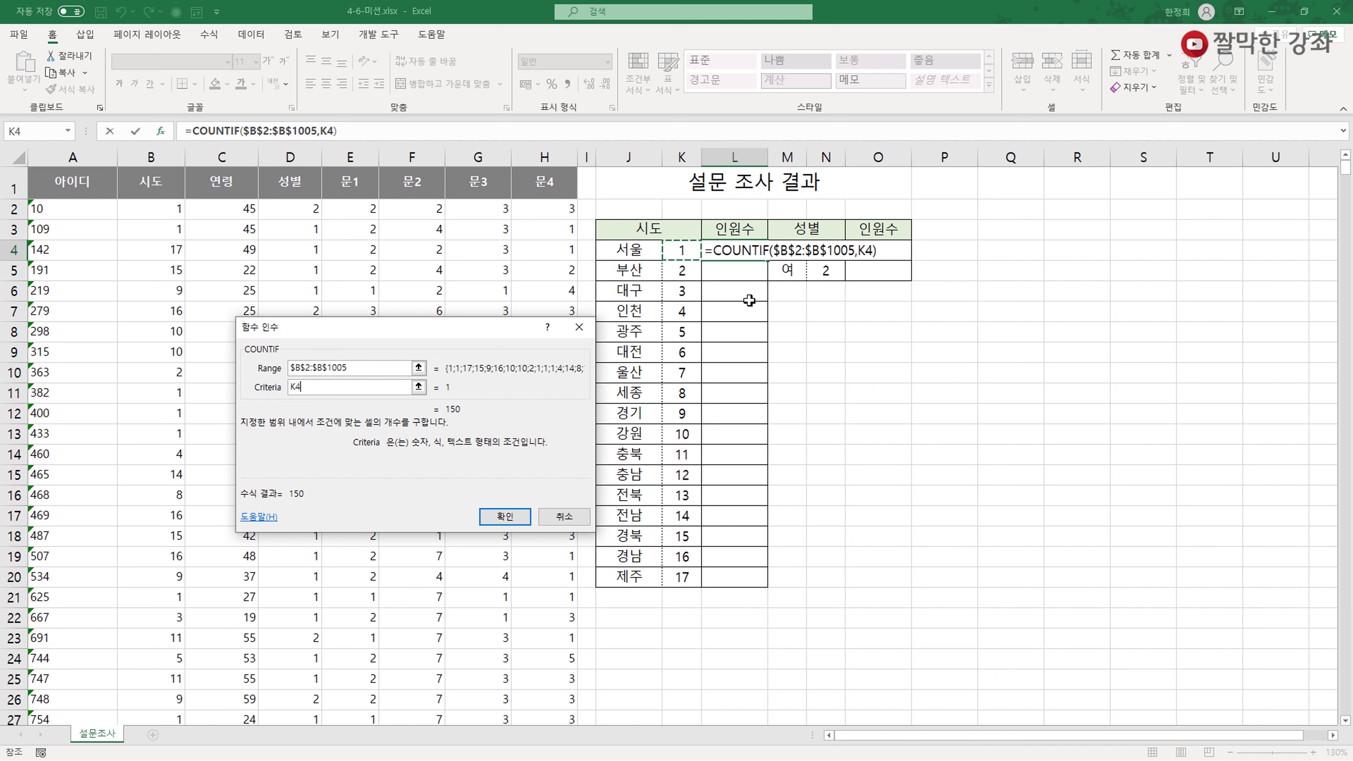
click(505, 516)
double_click(768, 262)
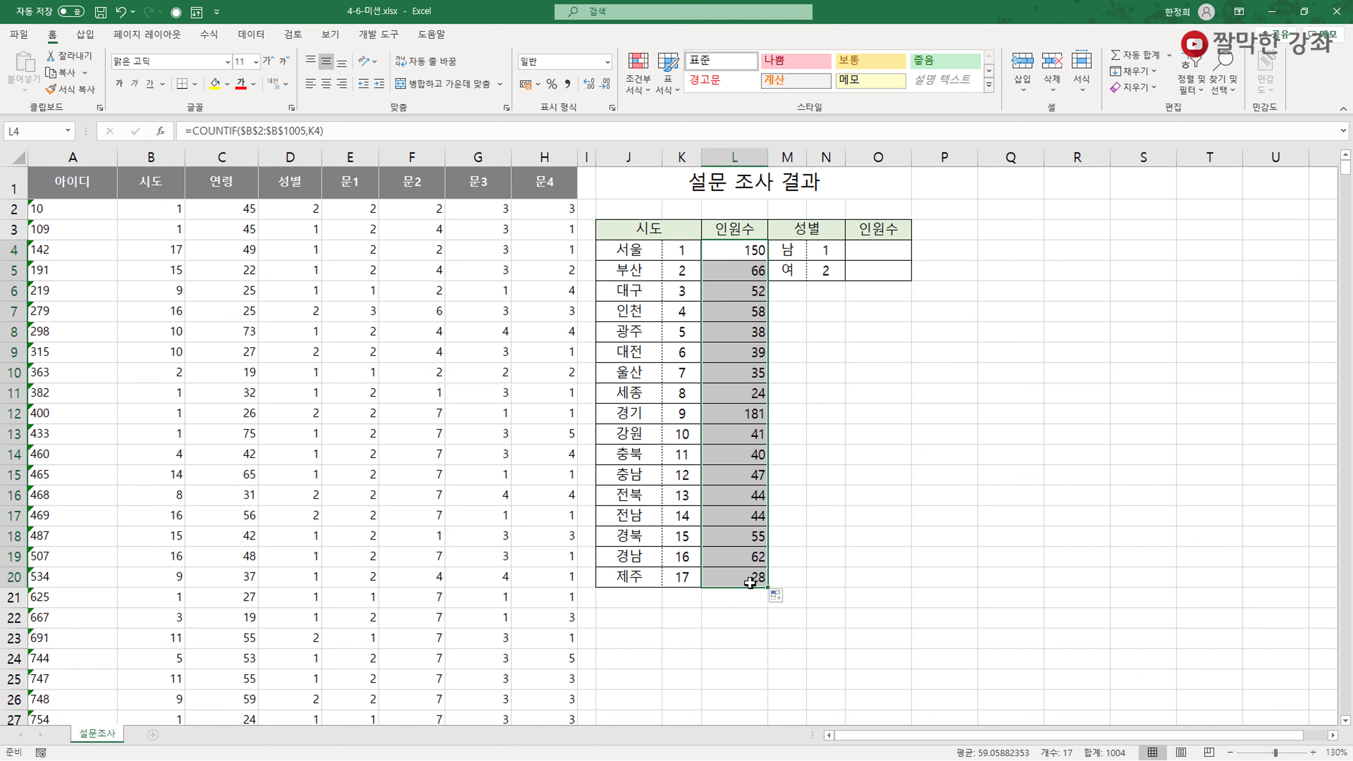
click(884, 246)
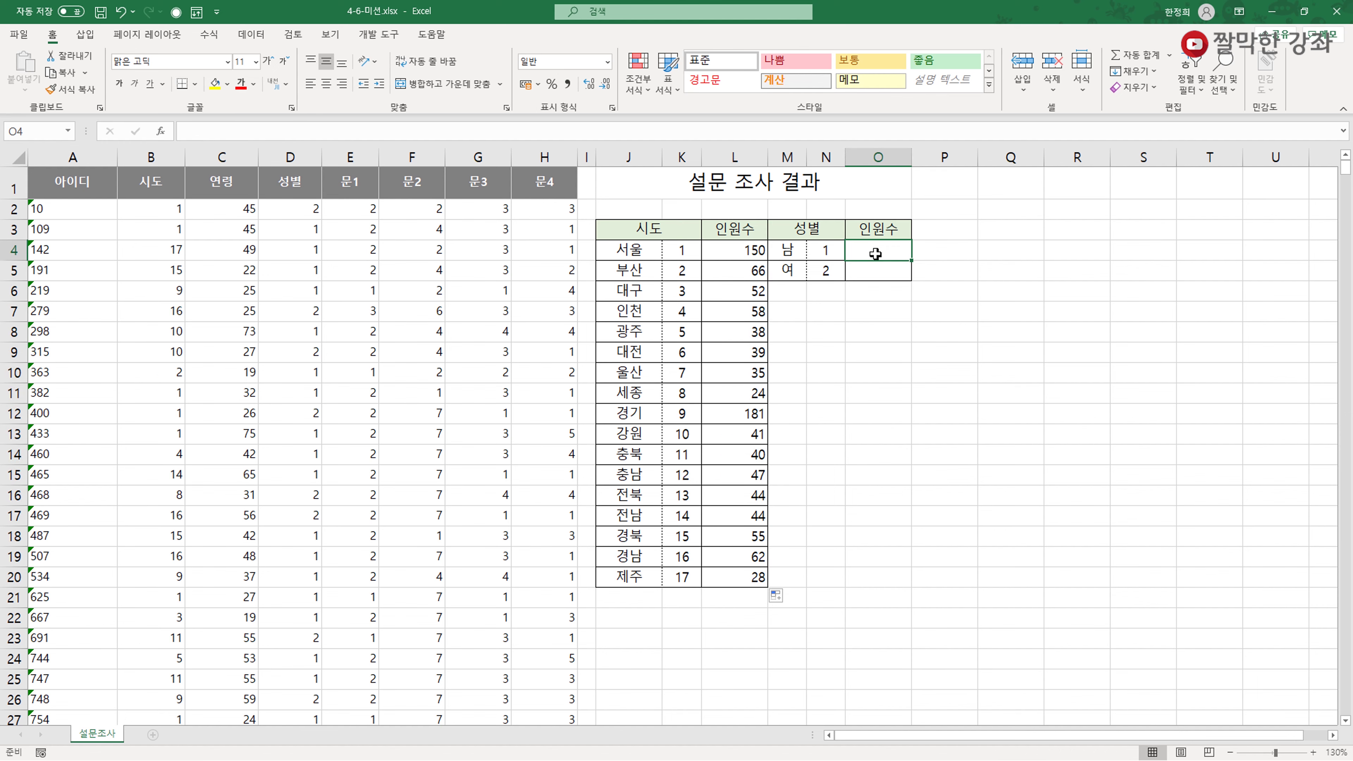
text(=coun)
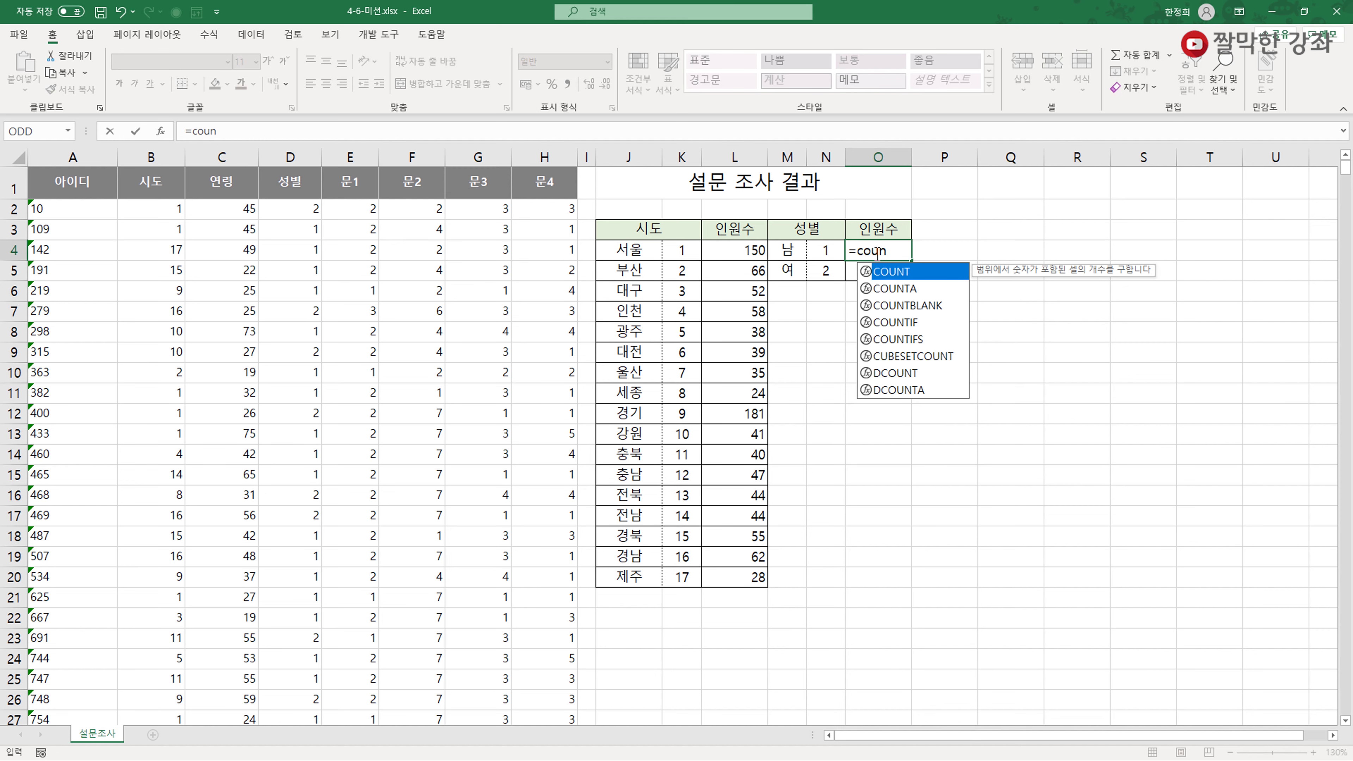
double_click(899, 322)
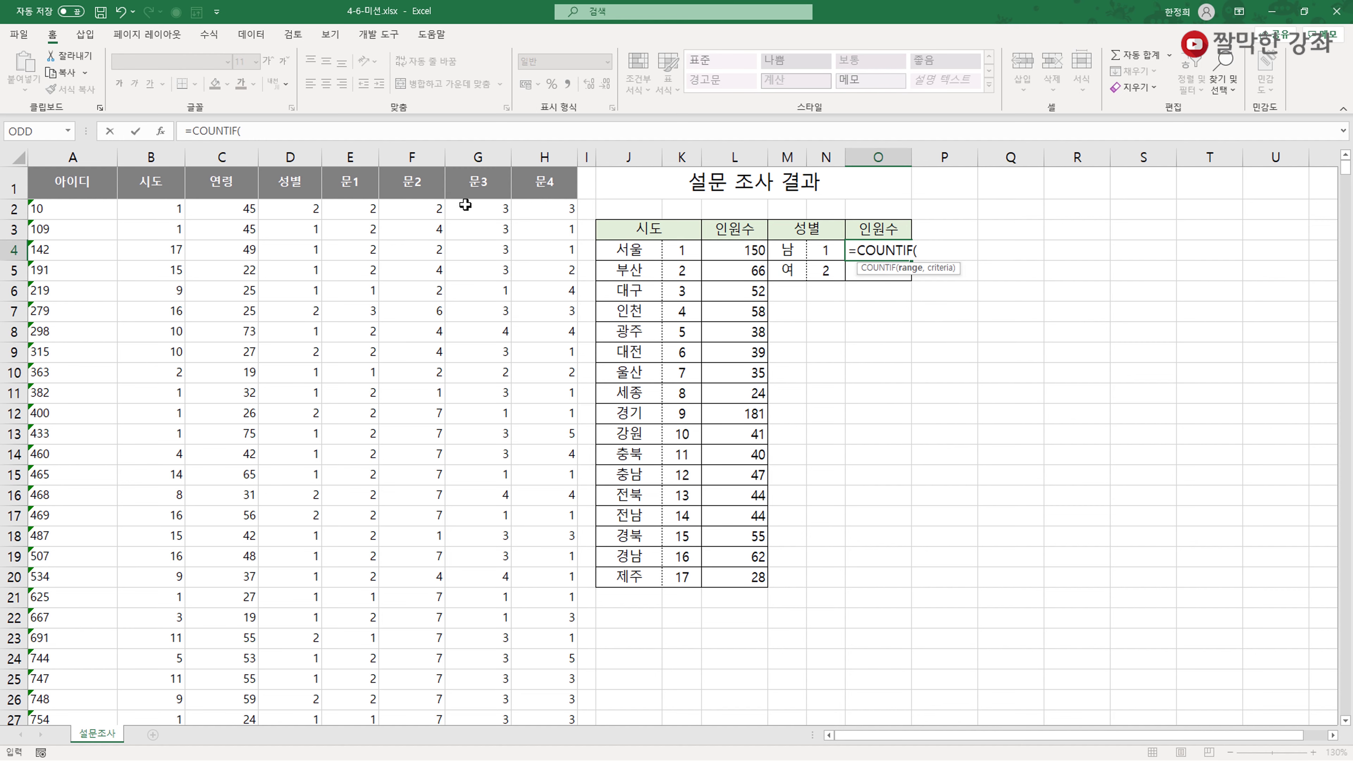
click(160, 131)
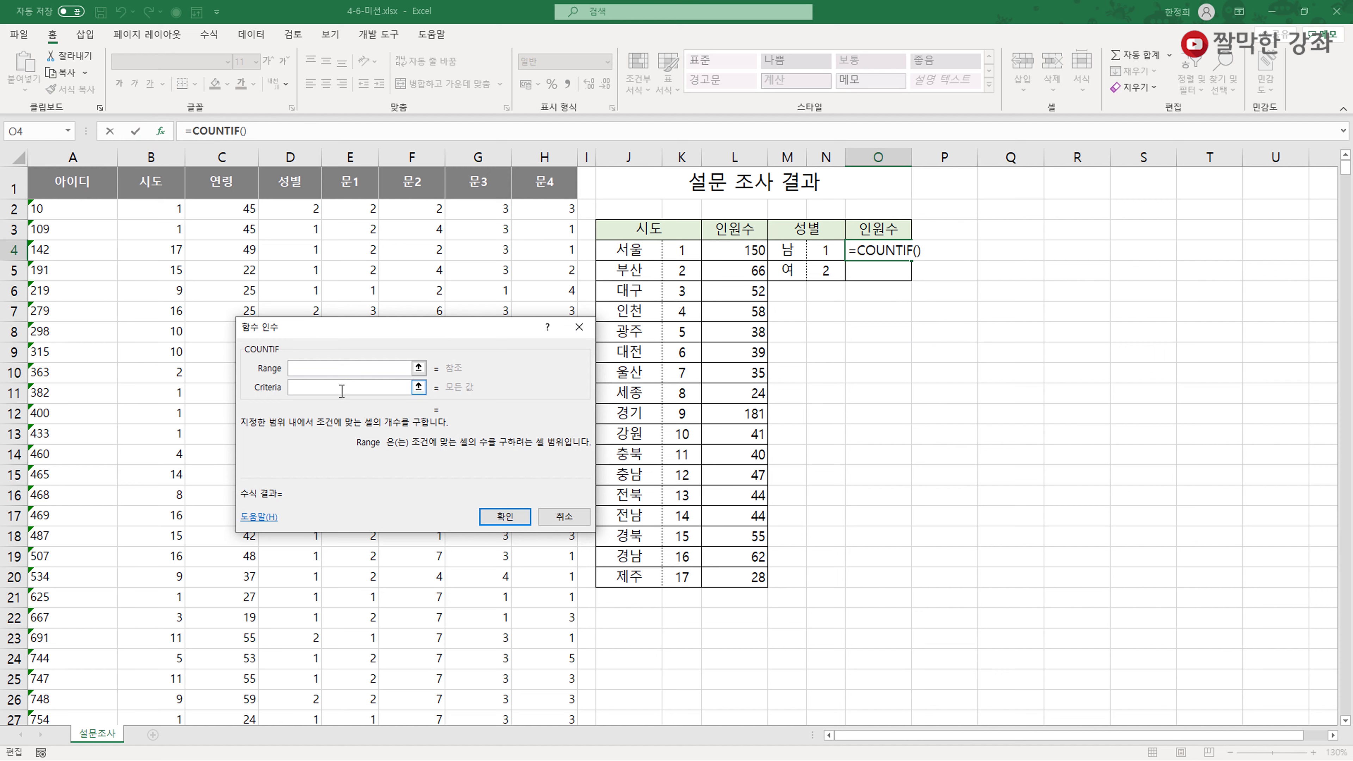
click(557, 517)
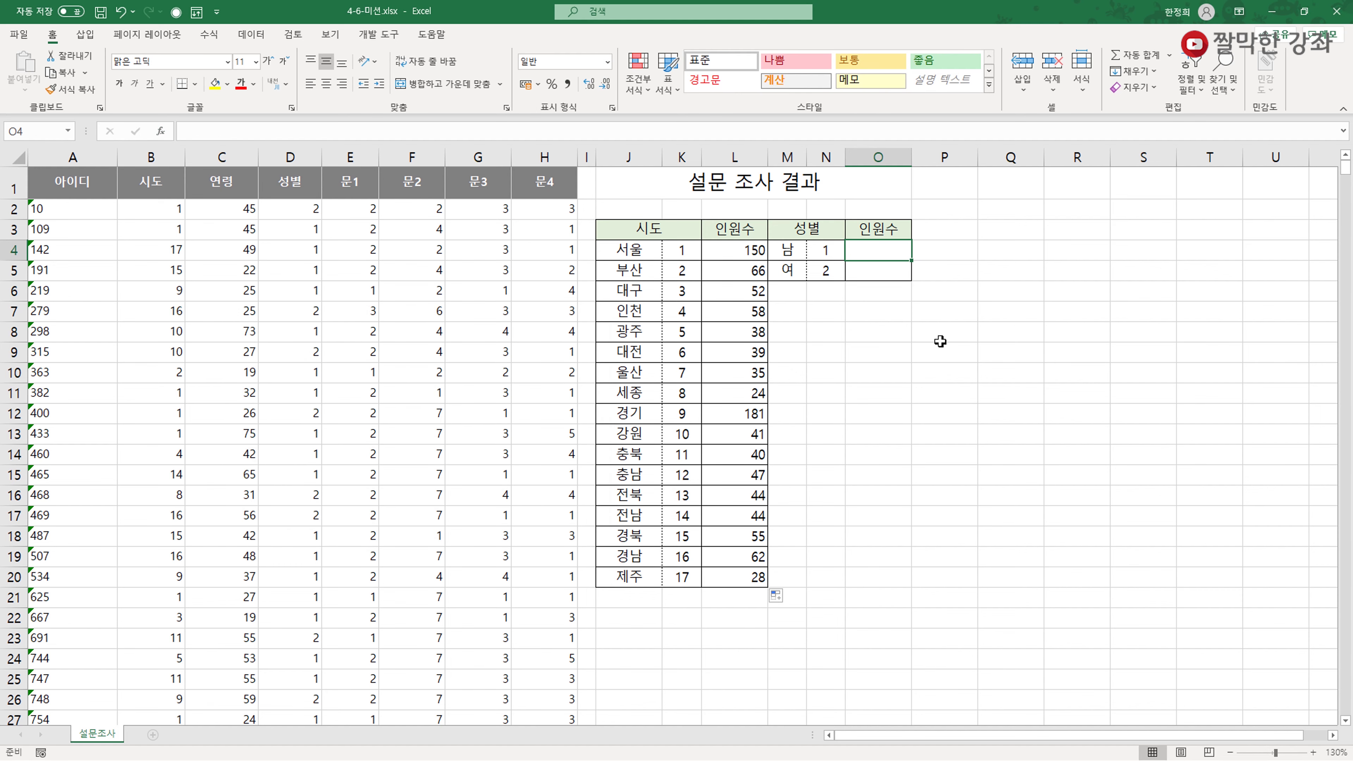
- Enter =COUNTIF($D$2:$D$1005,N4) in O4 to count the male respondents from the 성별 column
text(=coun)
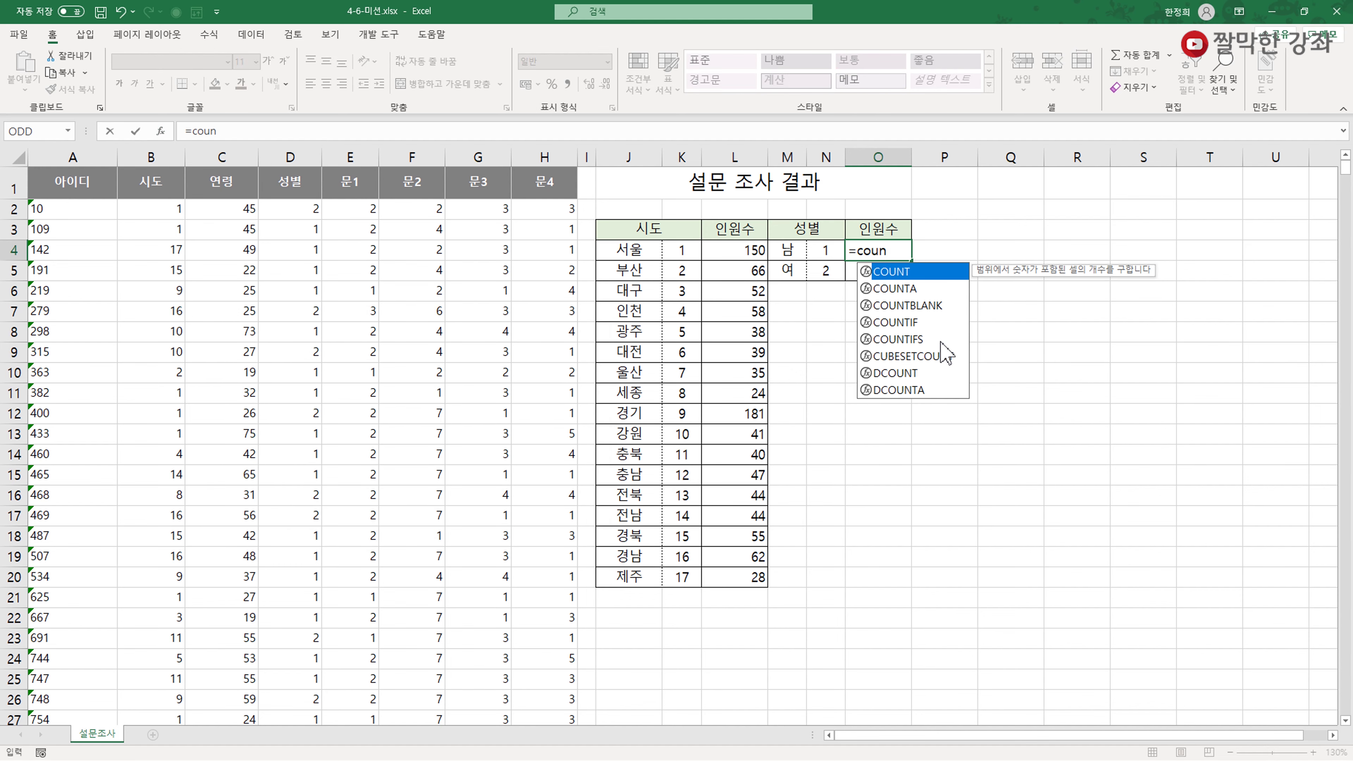
double_click(900, 322)
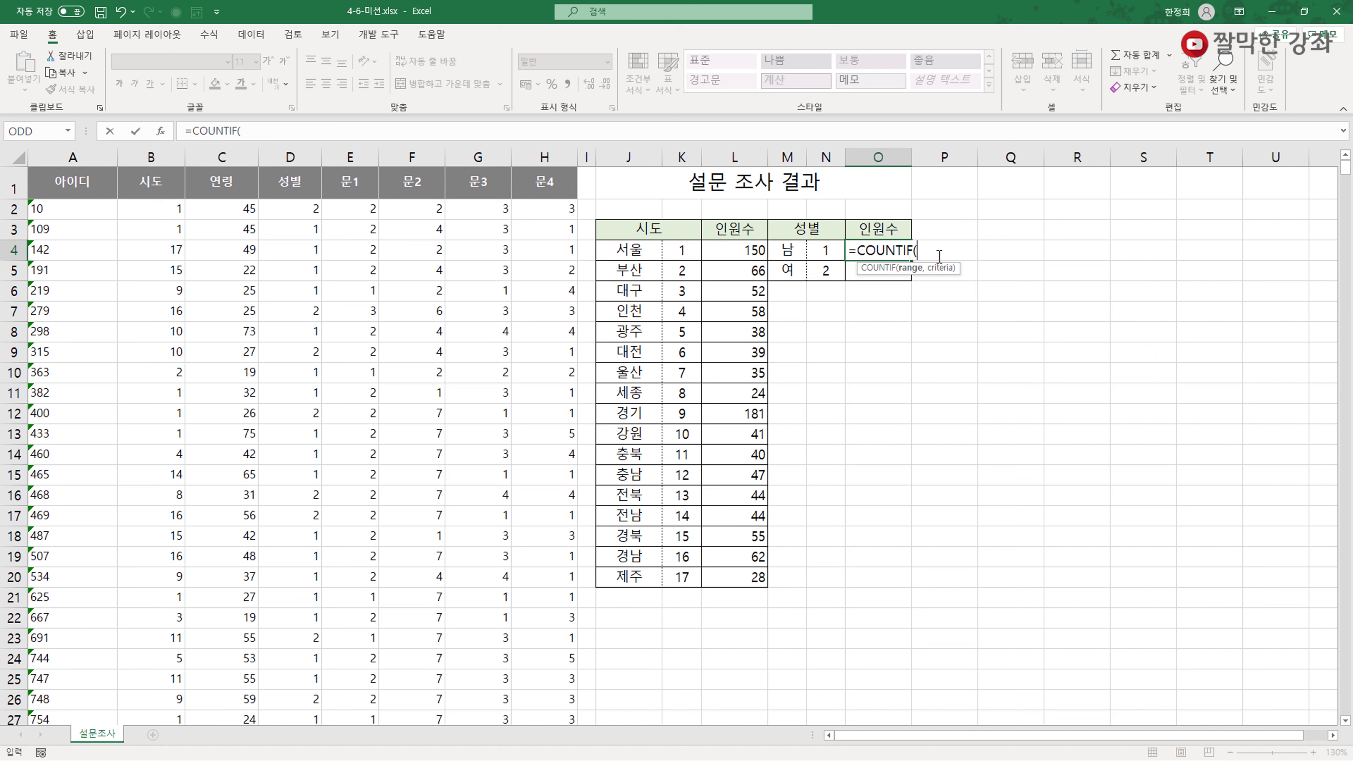
click(293, 210)
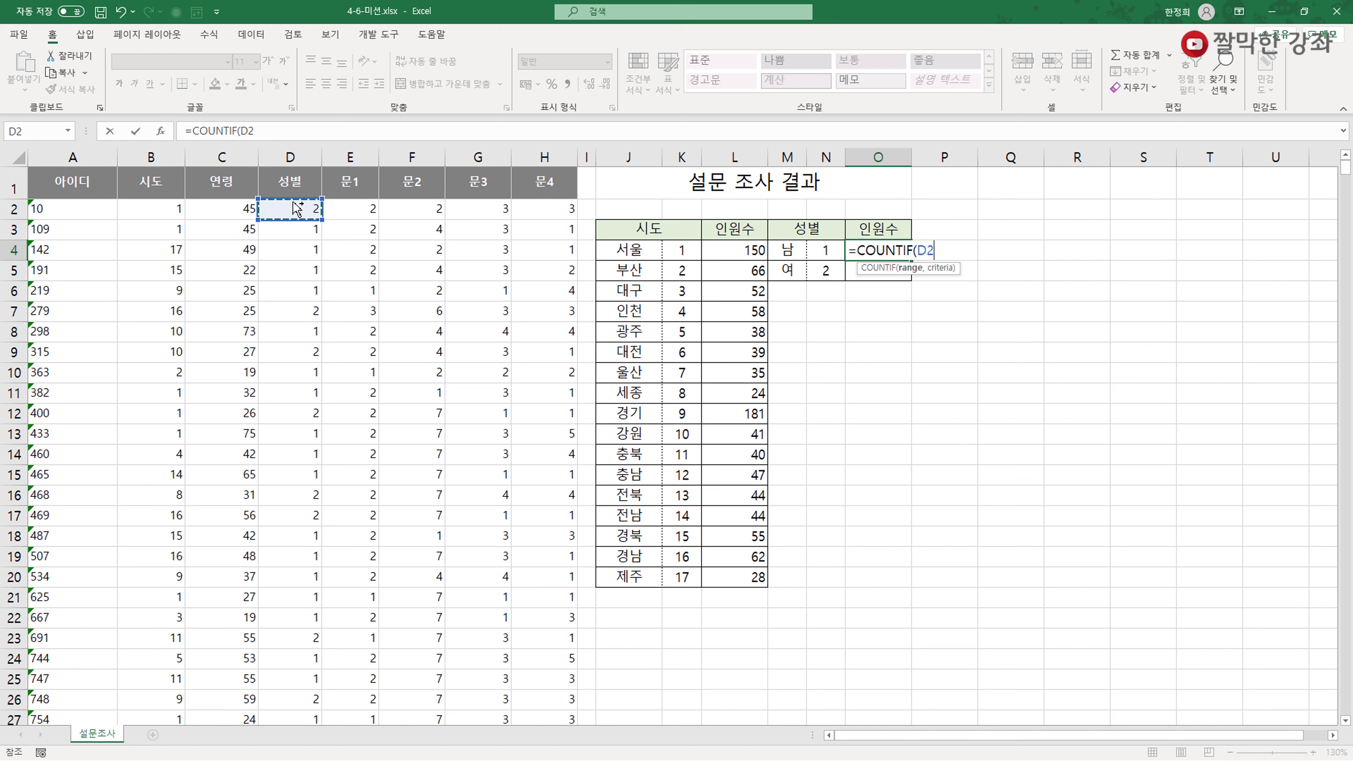
key(ctrl+shift+Down)
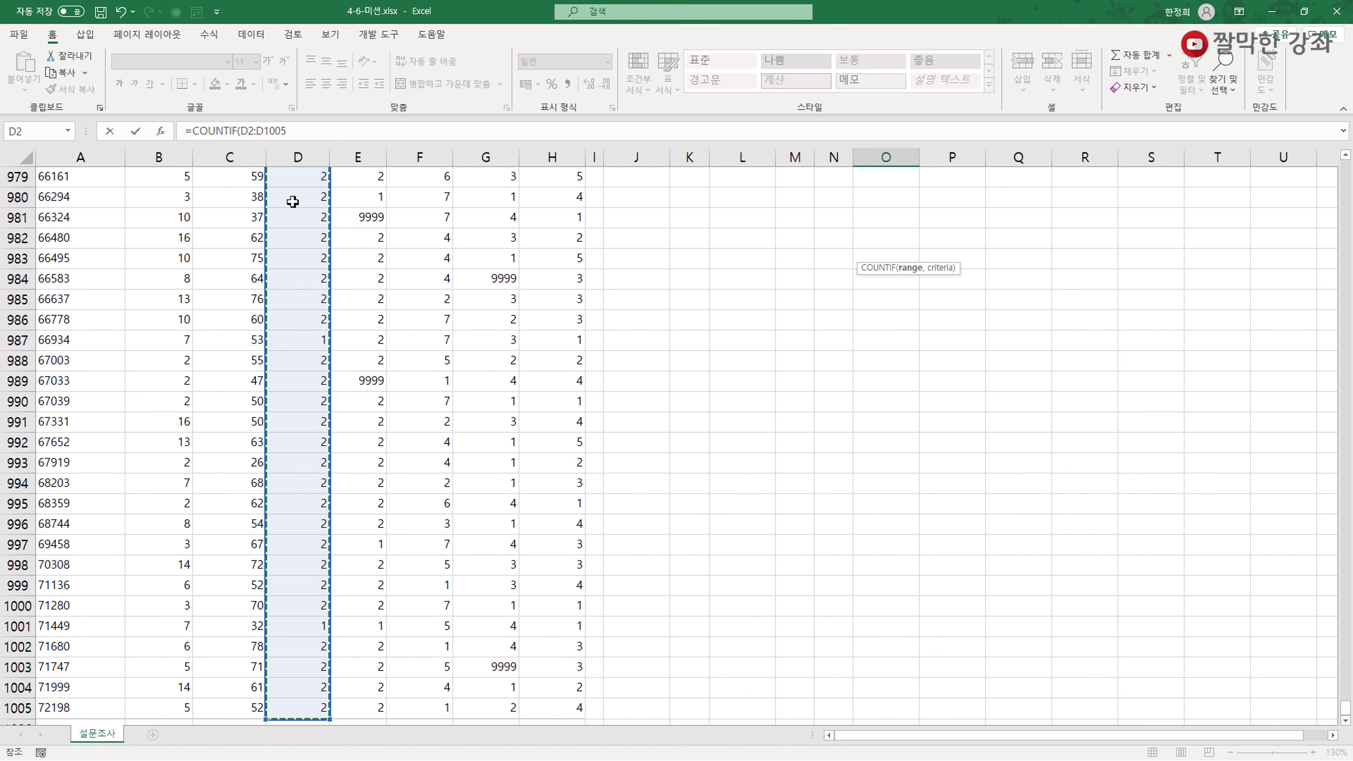
key(F4)
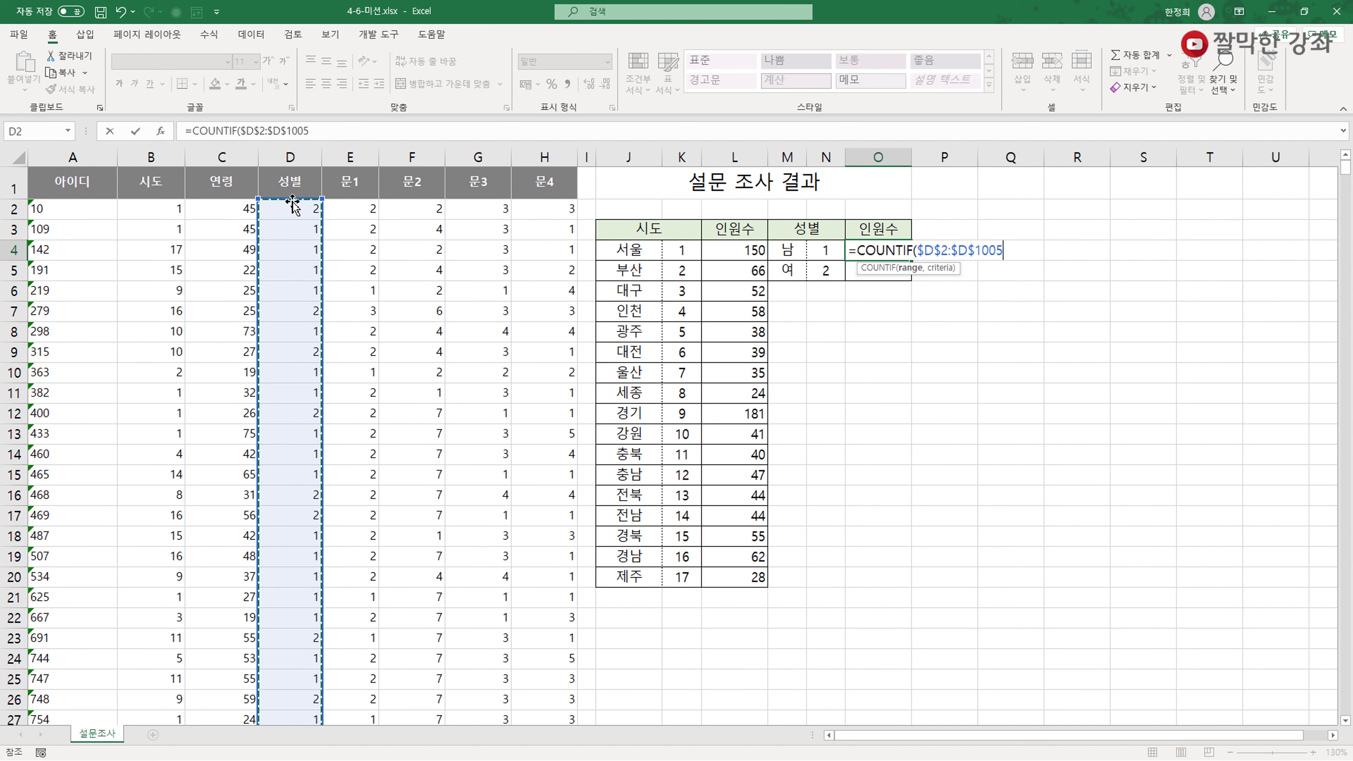
text(,)
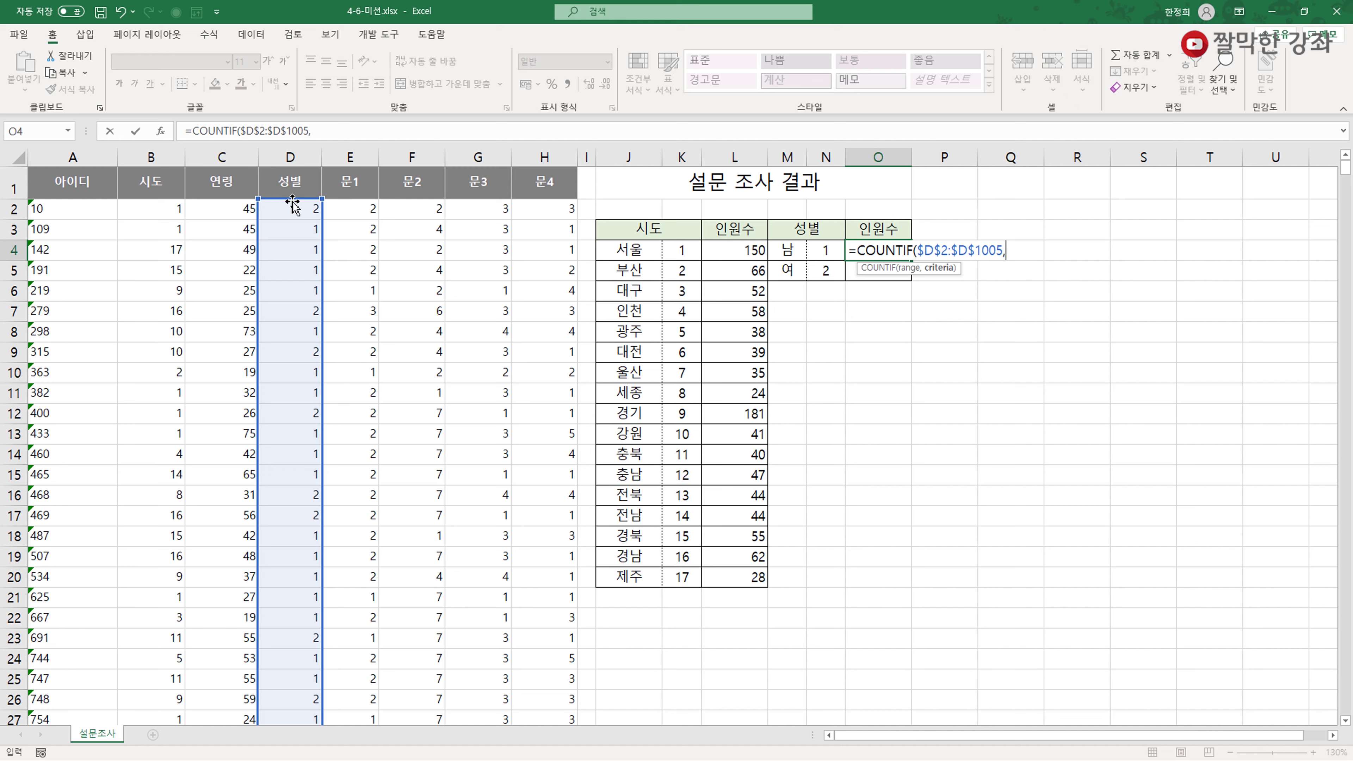
click(827, 254)
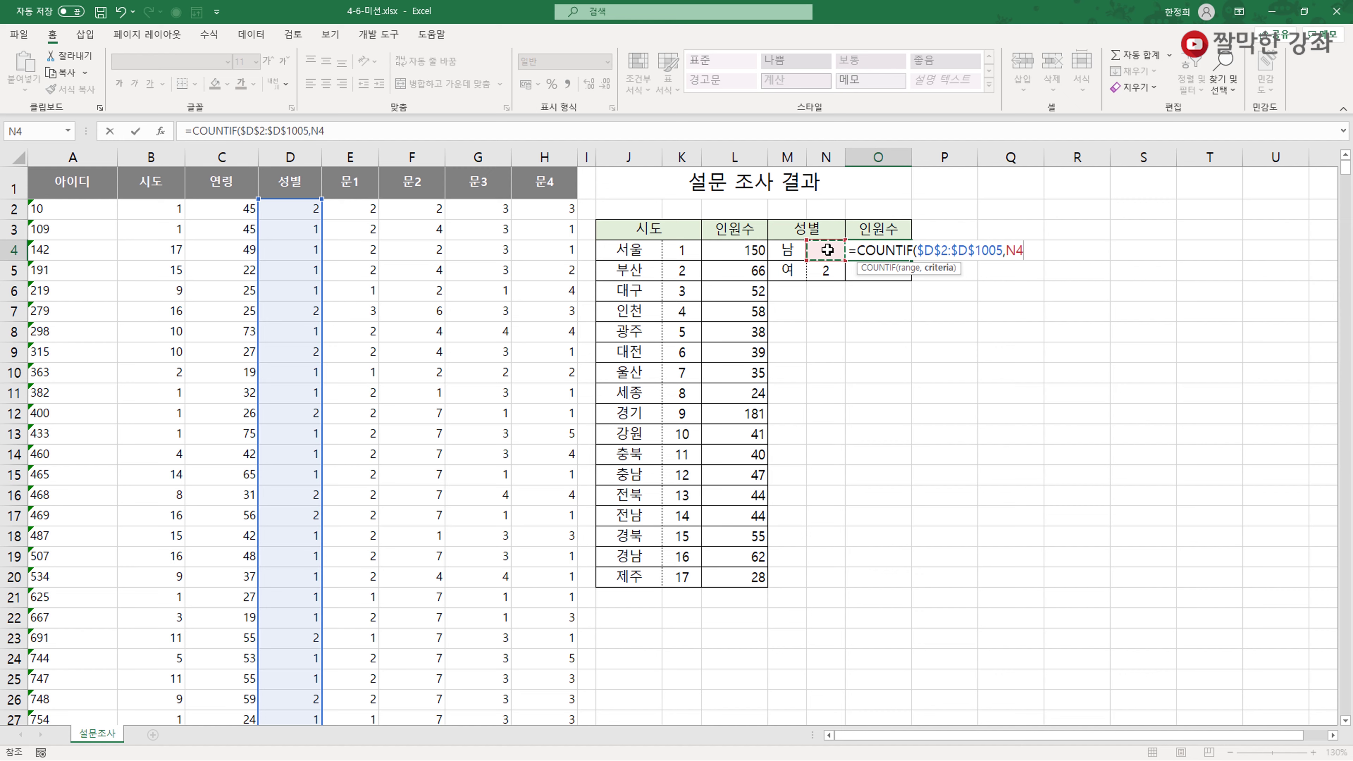
key(Return)
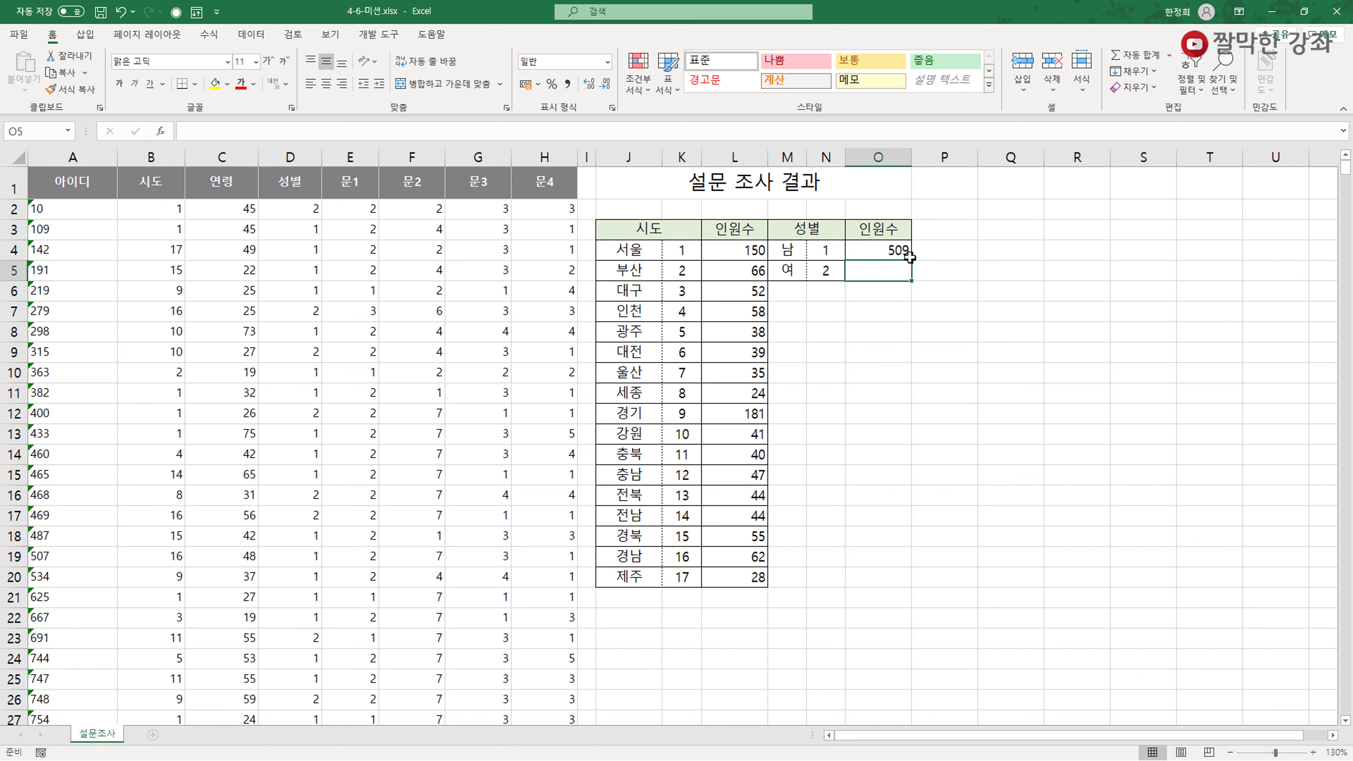
- Fill O4's COUNTIF formula down to O5 for the female headcount and check the copied formula
click(900, 250)
double_click(911, 261)
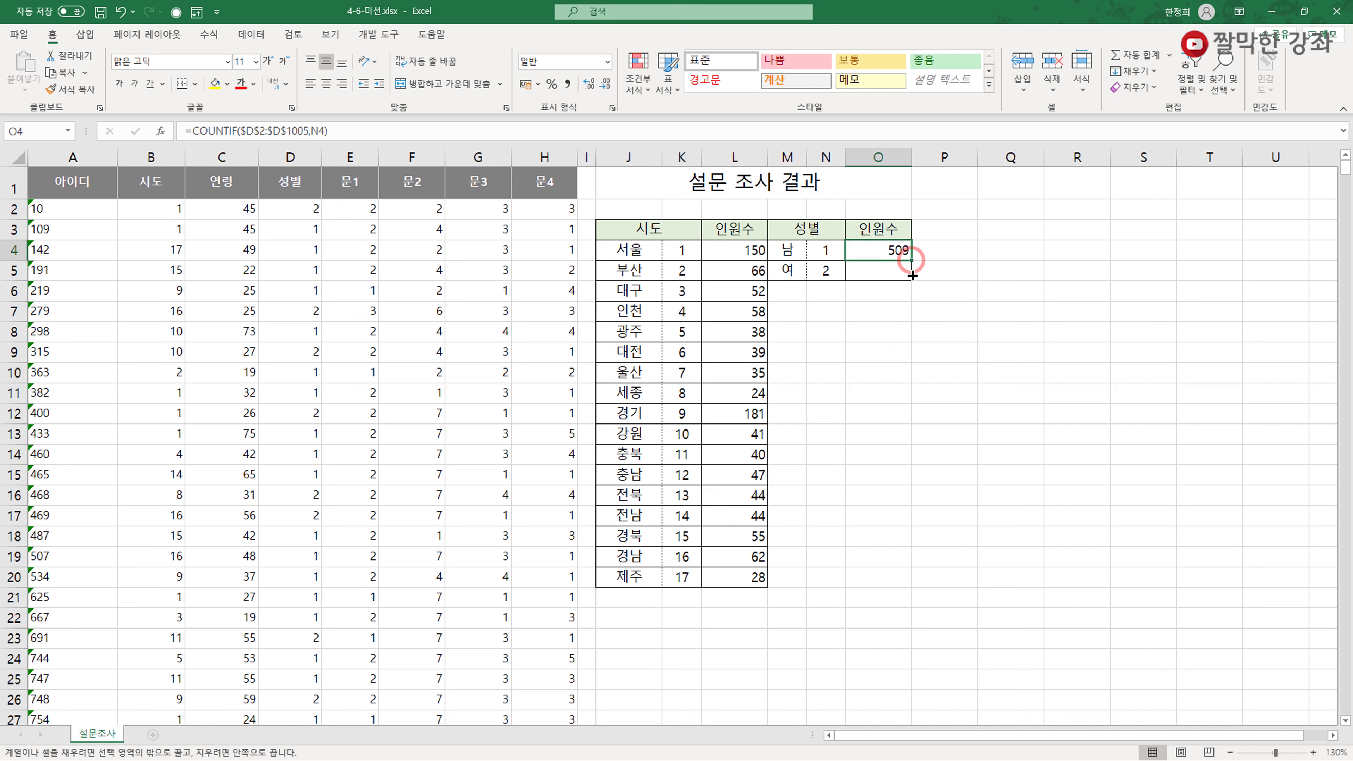
click(885, 274)
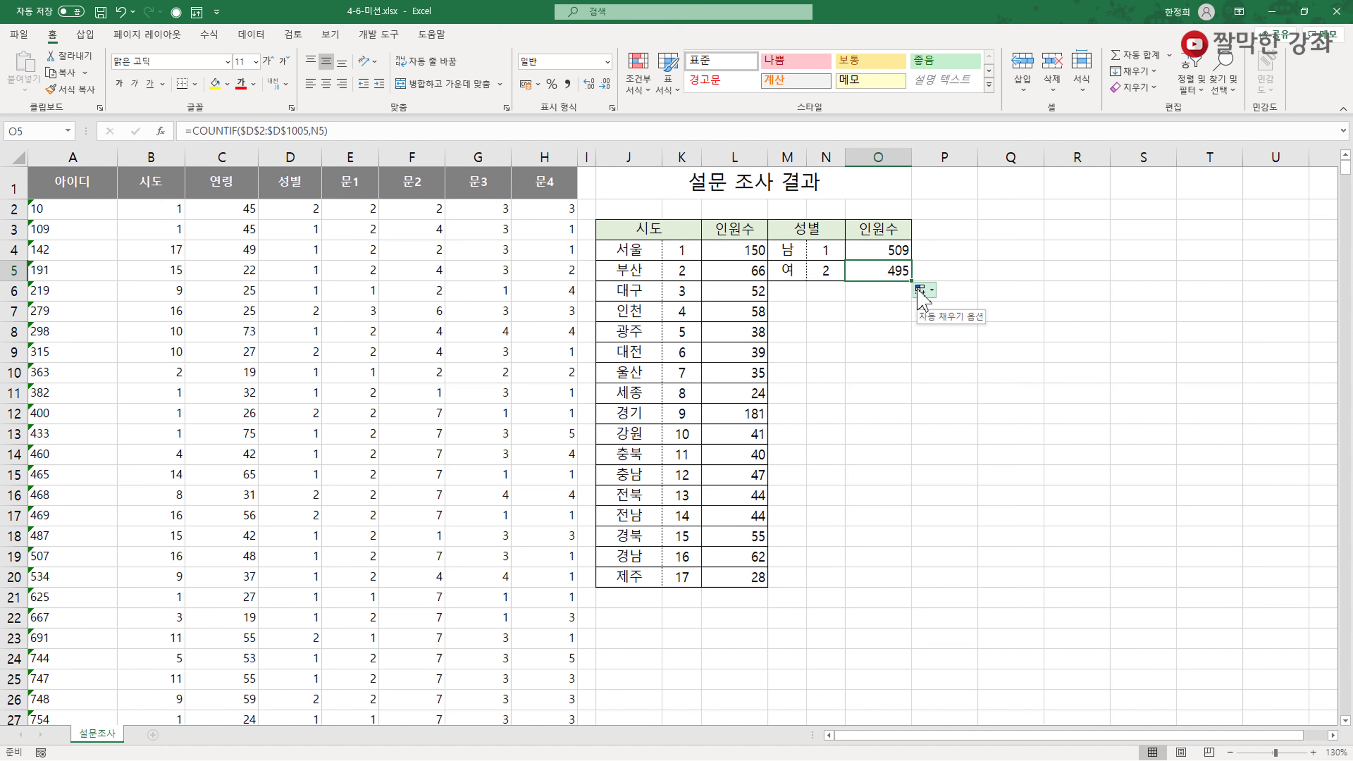
click(836, 284)
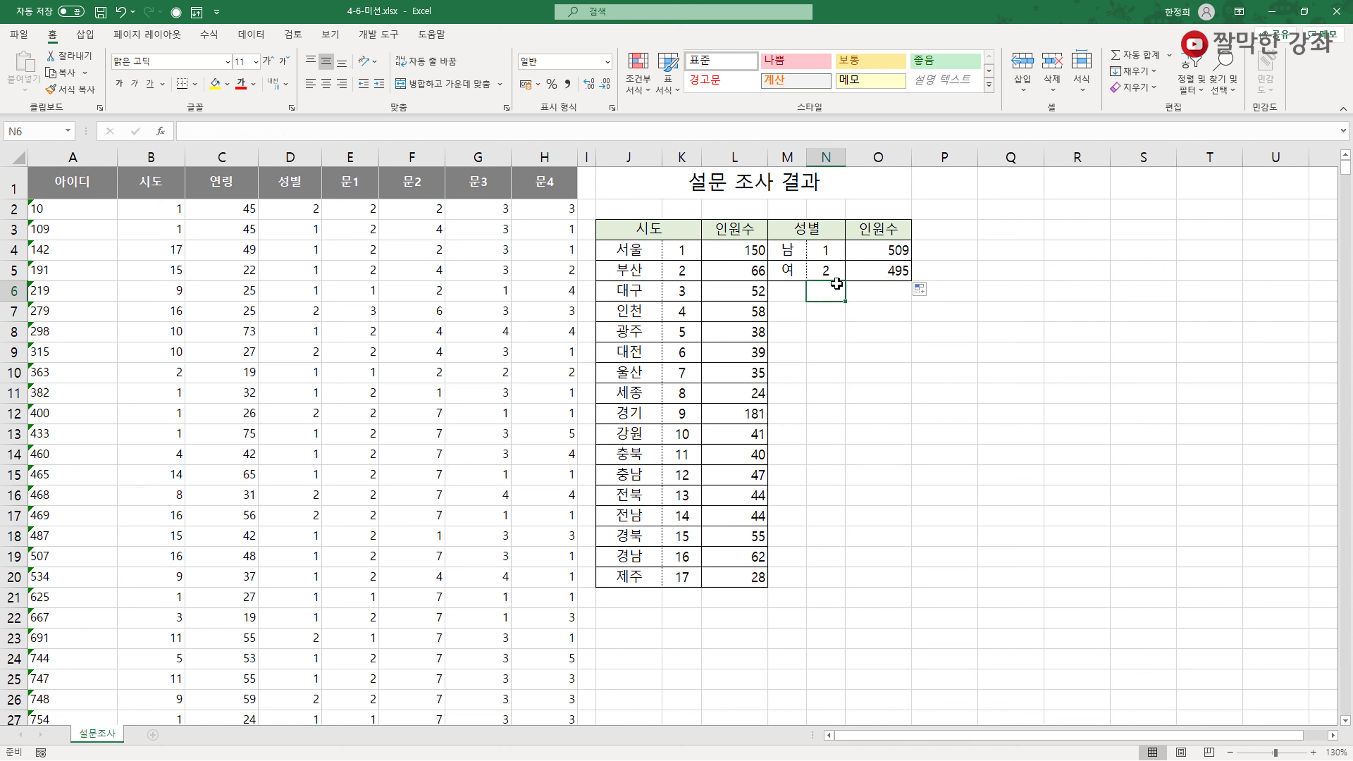